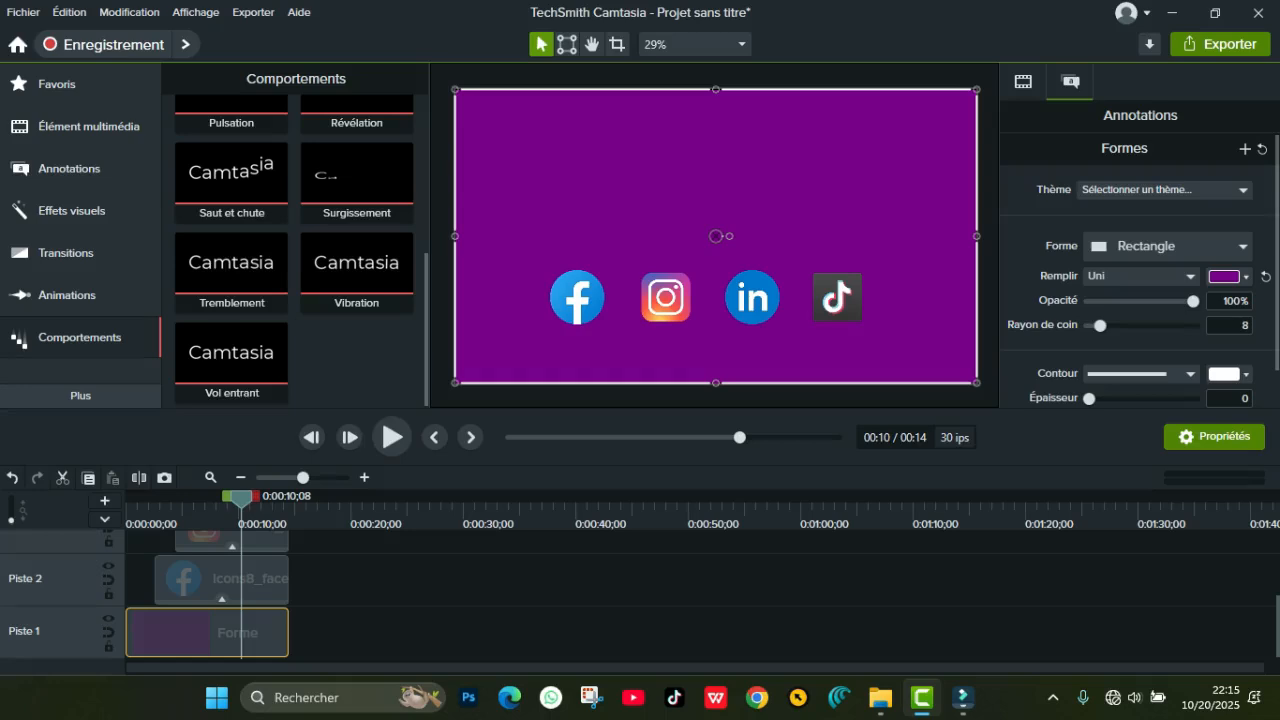
# Start a new blank project without saving the changes to the current one
pyautogui.click(24, 12)
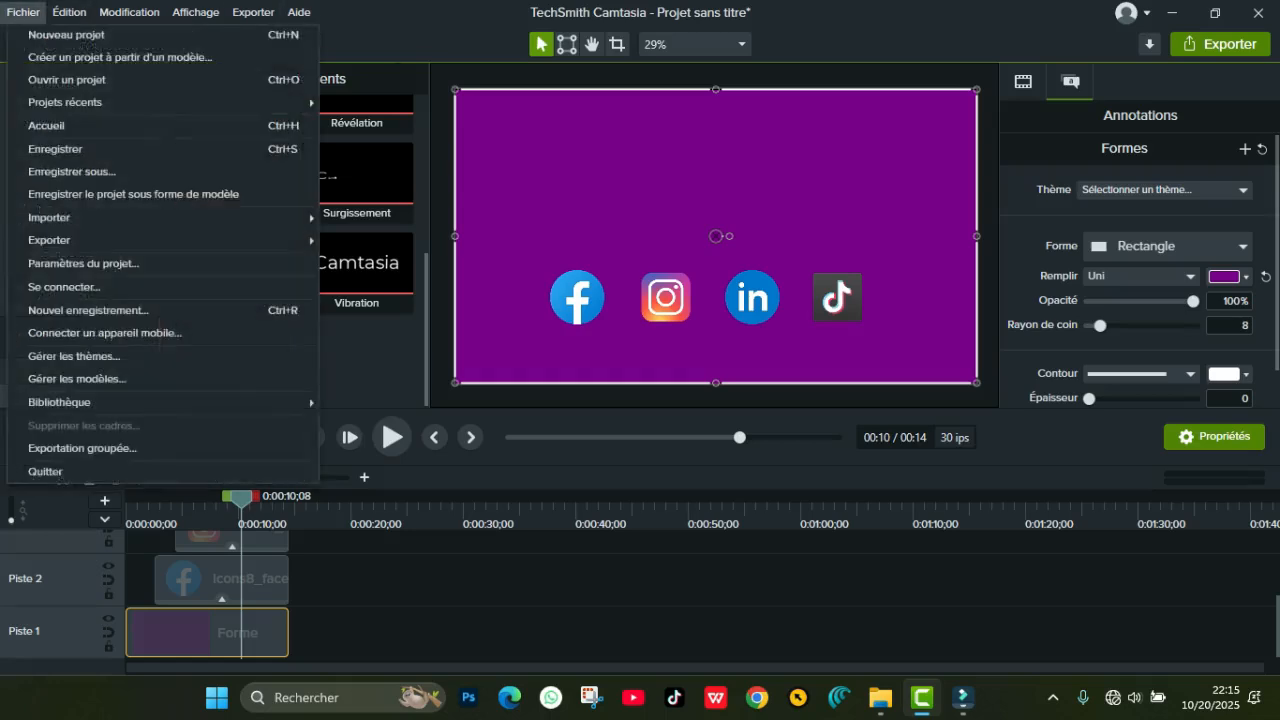
pyautogui.click(24, 12)
pyautogui.click(697, 413)
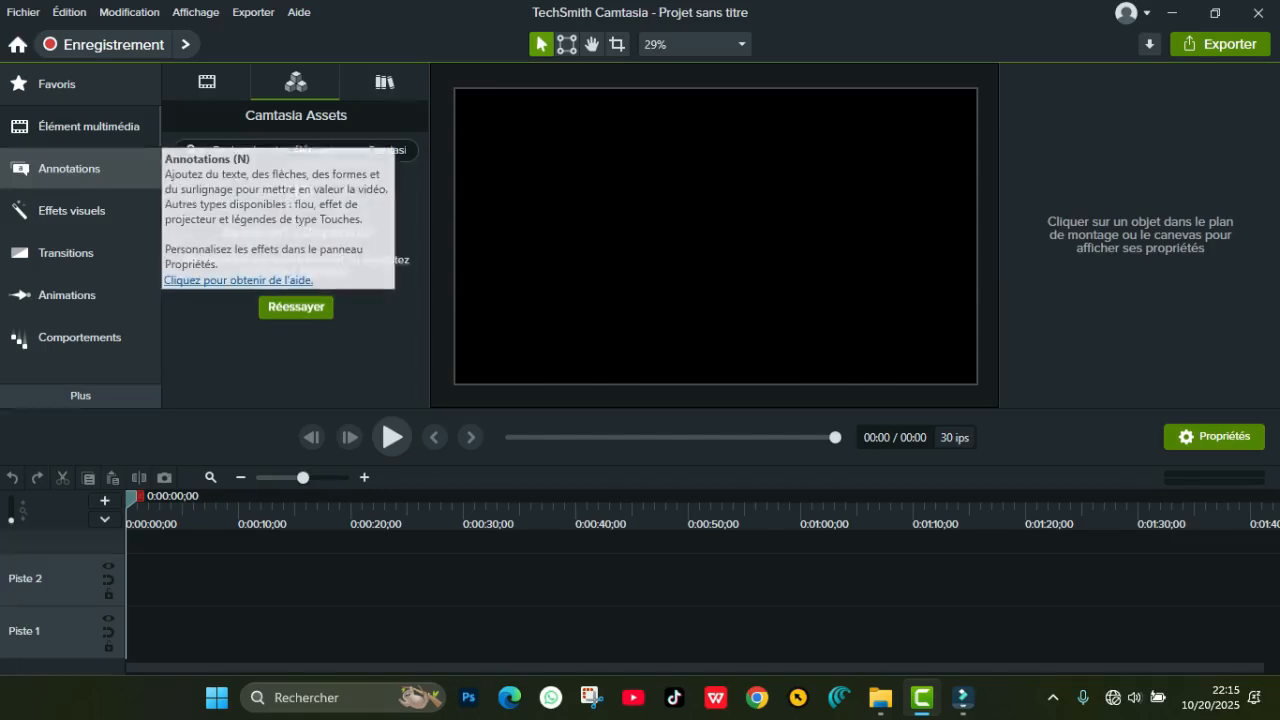
# Add a solid white rectangle shape at the start of Piste 1 and enlarge it to fill the whole canvas
pyautogui.click(80, 168)
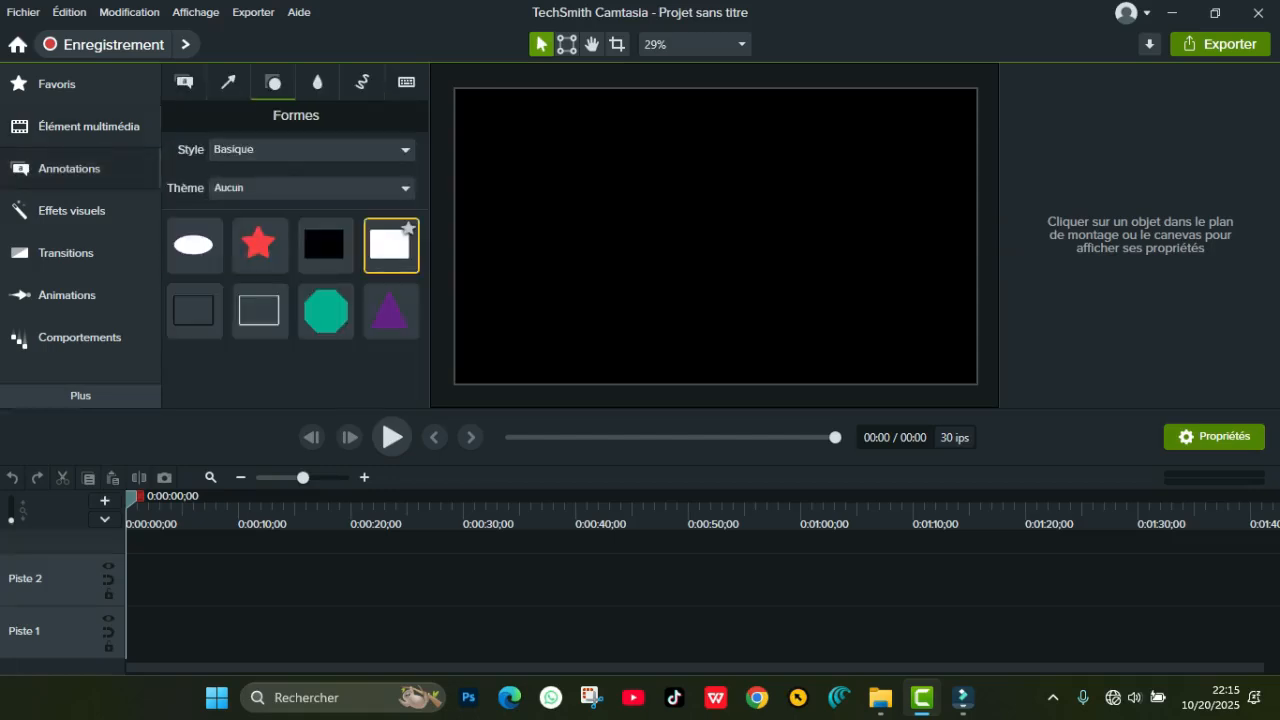
pyautogui.moveTo(390, 245); pyautogui.dragTo(300, 625)
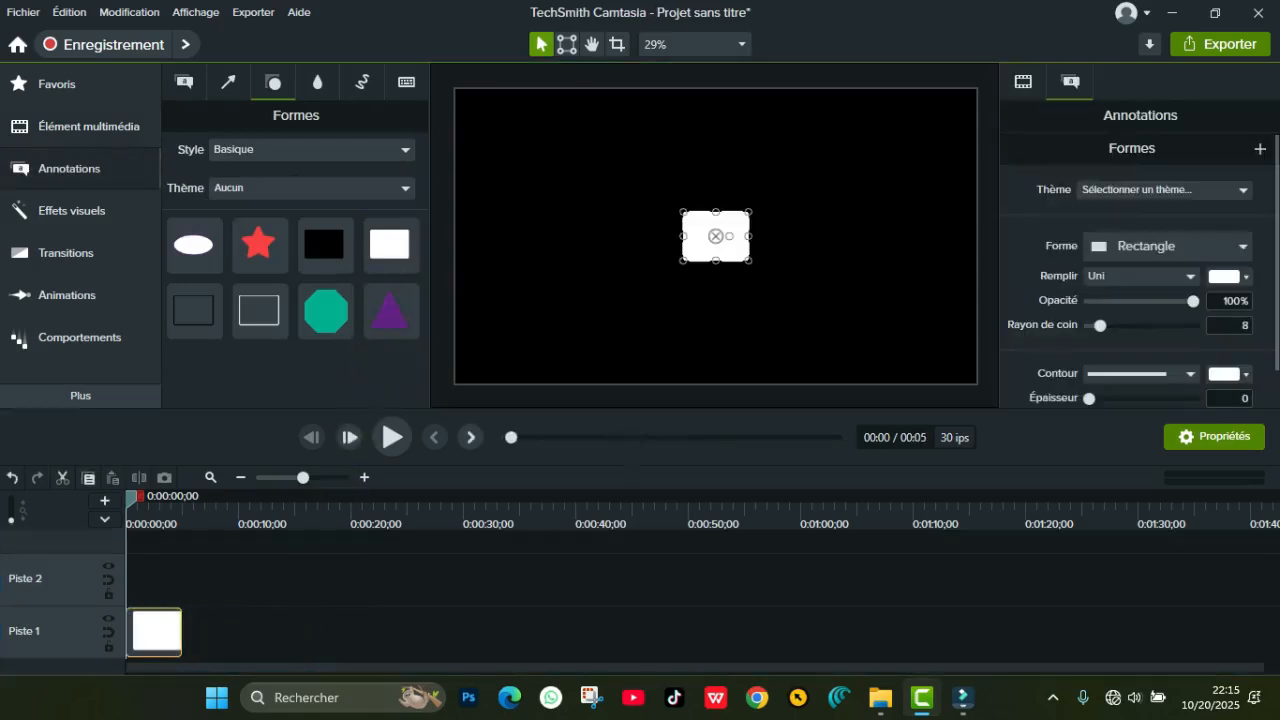
pyautogui.moveTo(683, 260); pyautogui.dragTo(456, 383)
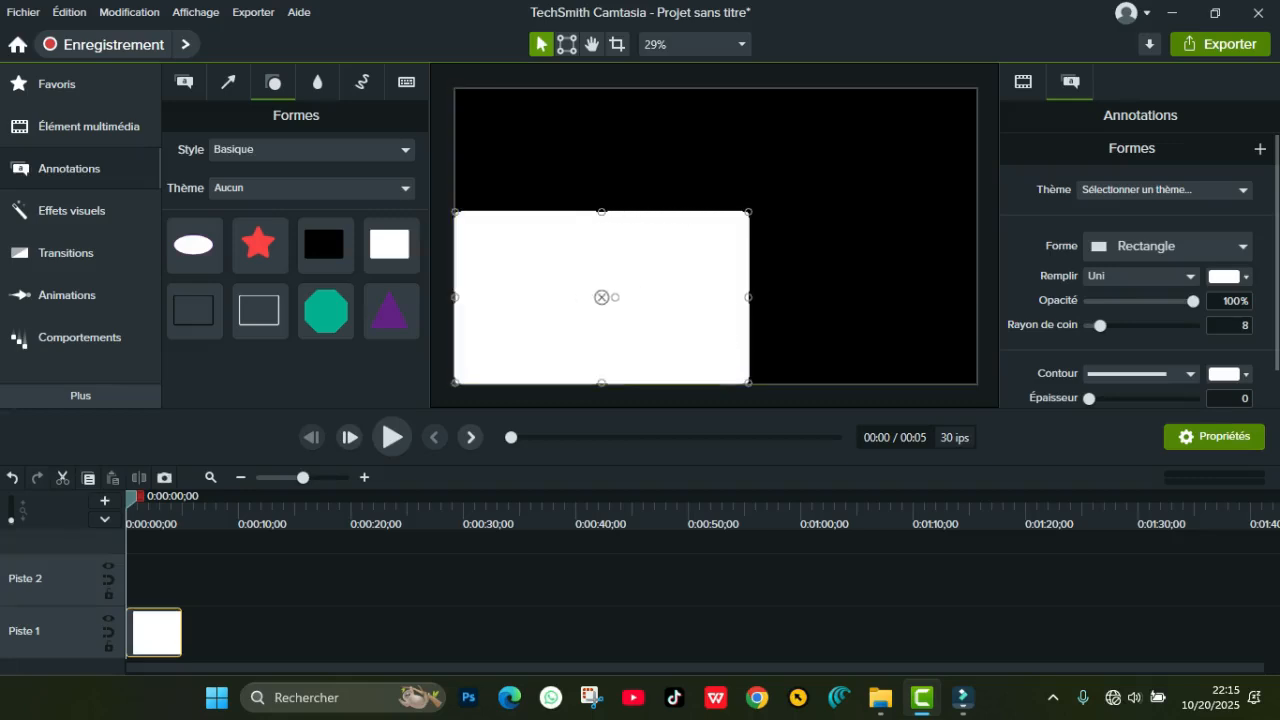
pyautogui.moveTo(748, 212); pyautogui.dragTo(977, 89)
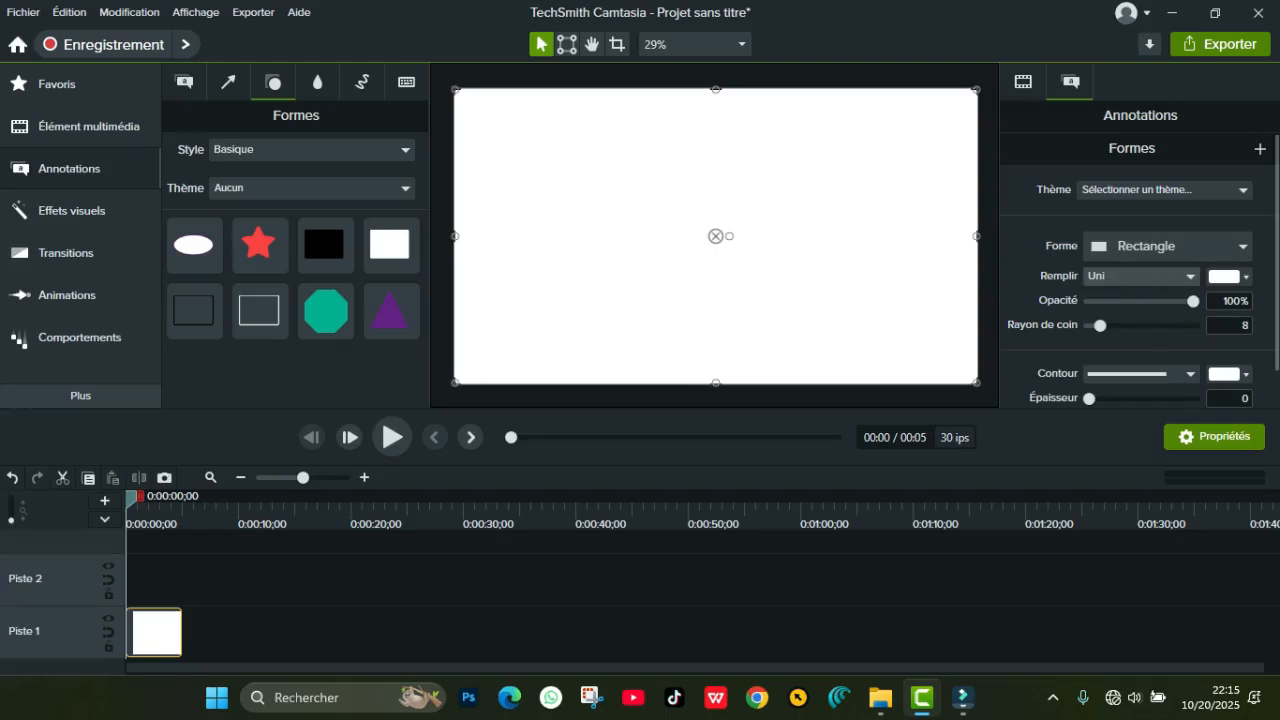
# Change the rectangle's solid fill to the teal blue #0B6789
pyautogui.click(1140, 276)
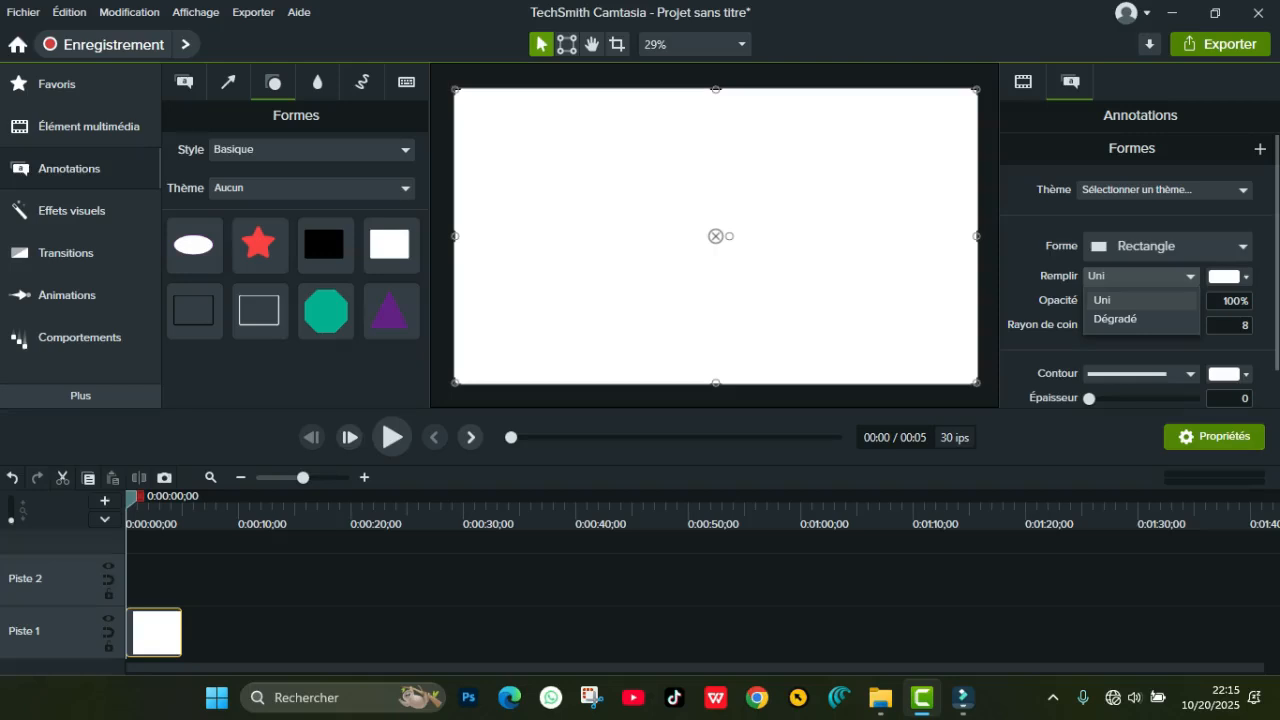
pyautogui.click(1245, 277)
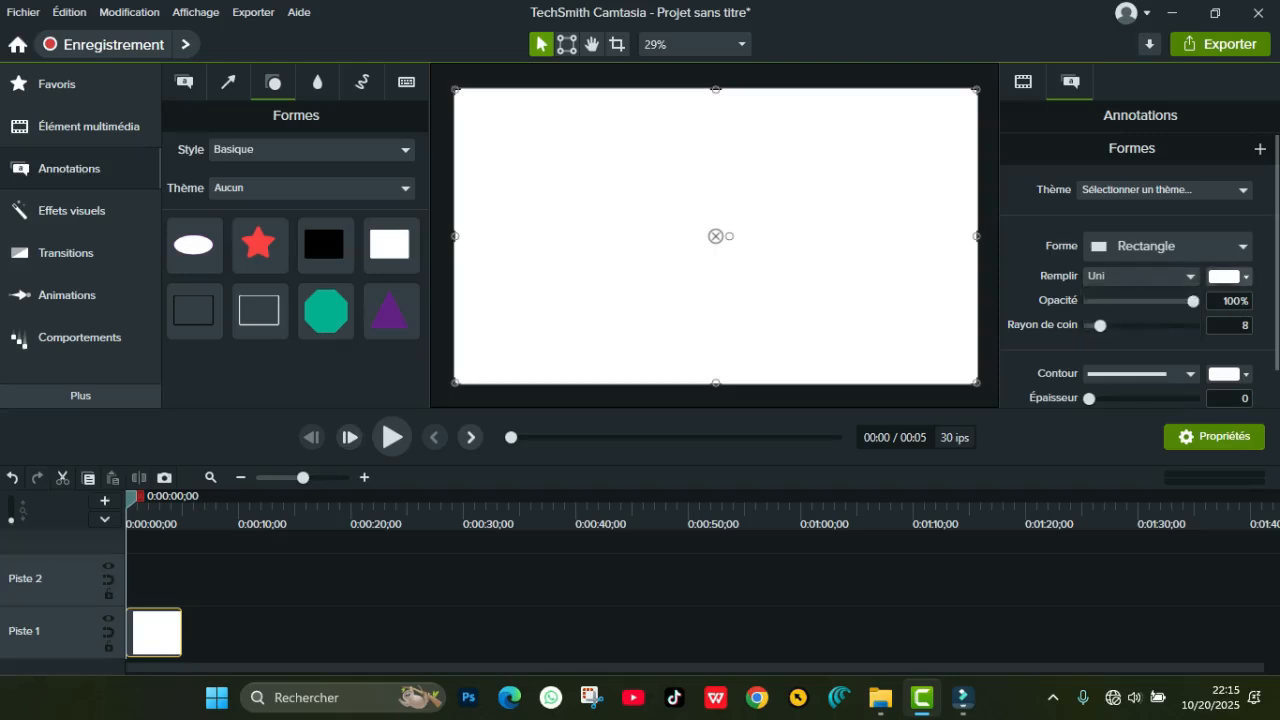
pyautogui.click(1245, 277)
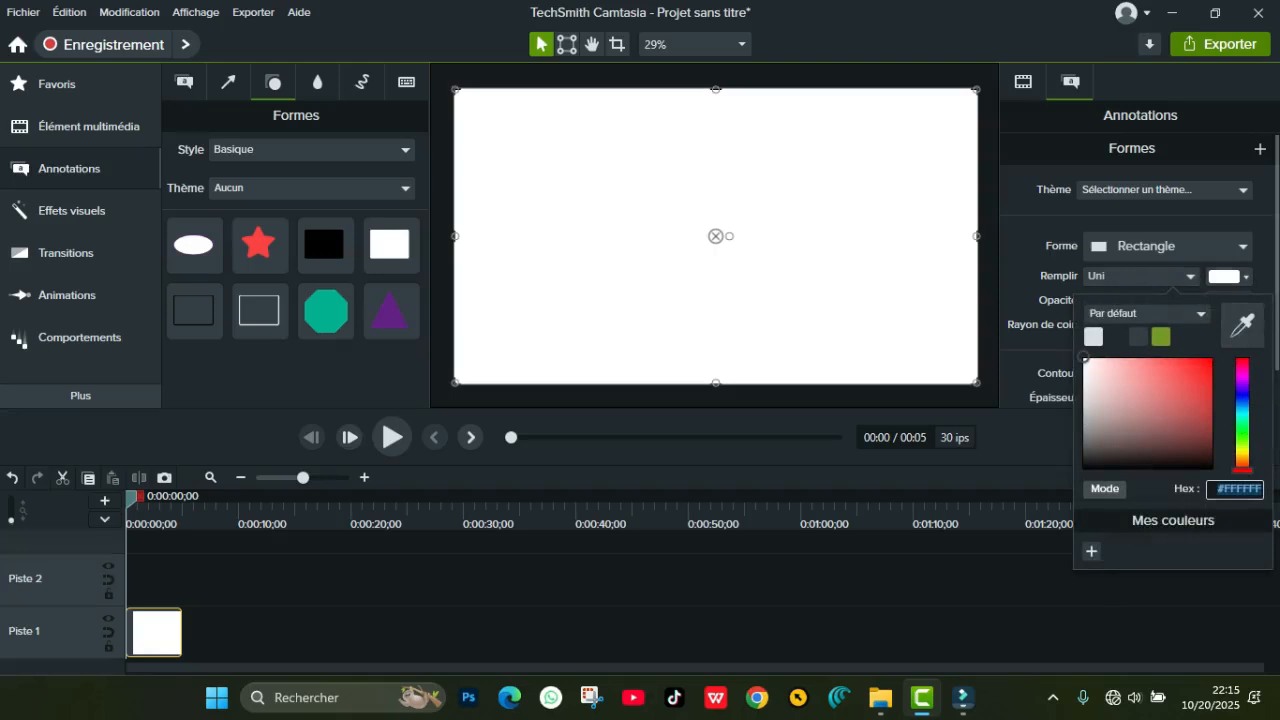
pyautogui.moveTo(1242, 420)
pyautogui.mouseDown()
pyautogui.moveTo(1242, 394)
pyautogui.moveTo(1200, 366)
pyautogui.moveTo(1203, 409)
pyautogui.moveTo(1242, 408)
pyautogui.mouseUp()
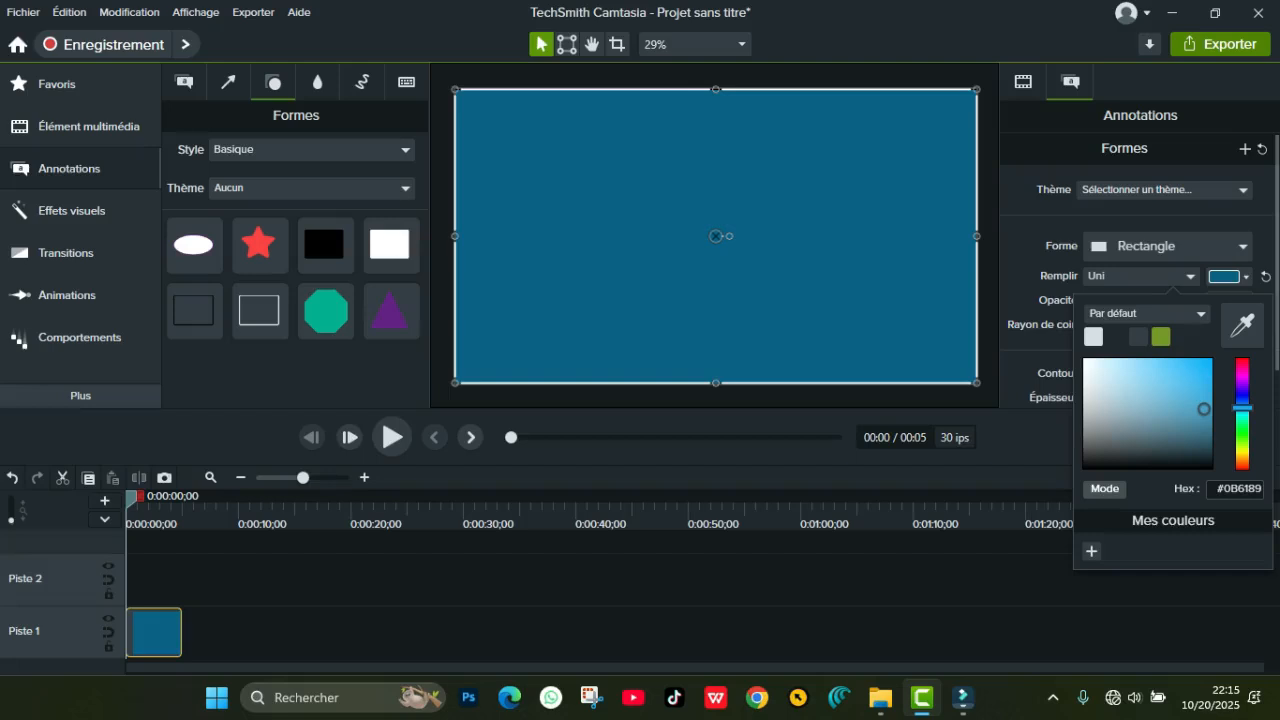
pyautogui.moveTo(1242, 408)
pyautogui.mouseDown()
pyautogui.moveTo(1242, 438)
pyautogui.moveTo(1242, 409)
pyautogui.mouseUp()
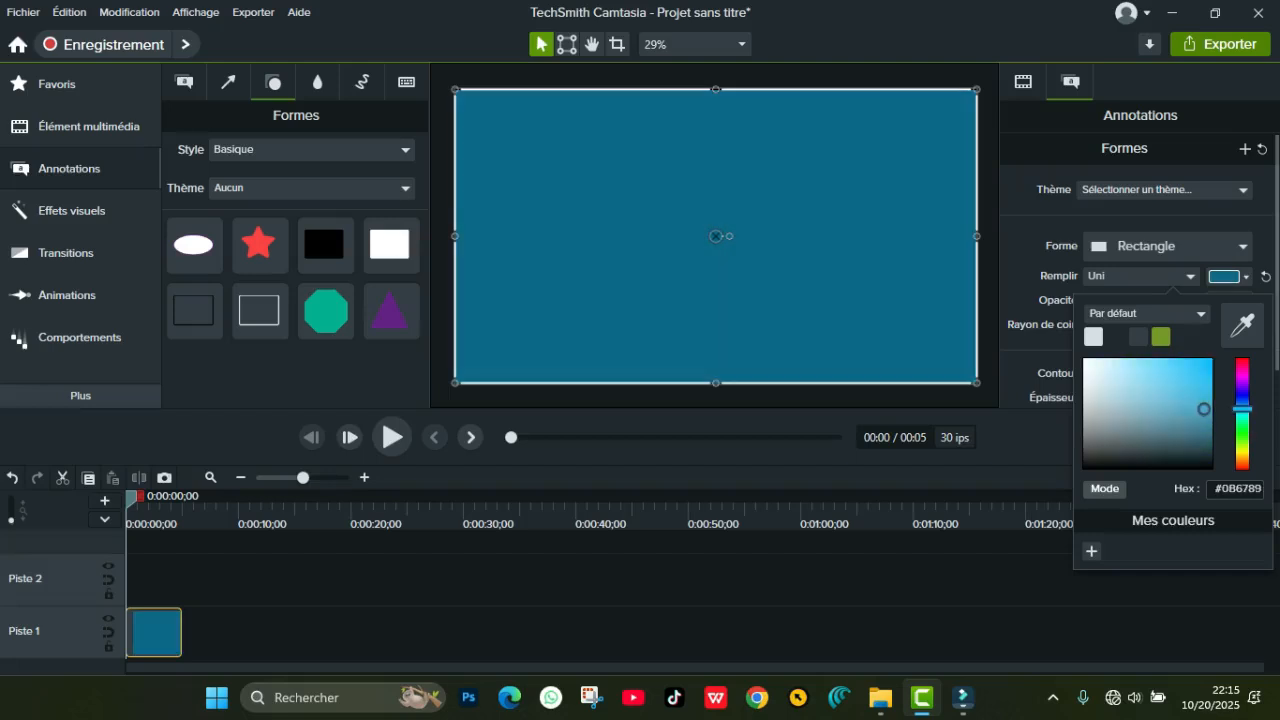
pyautogui.press('Escape')
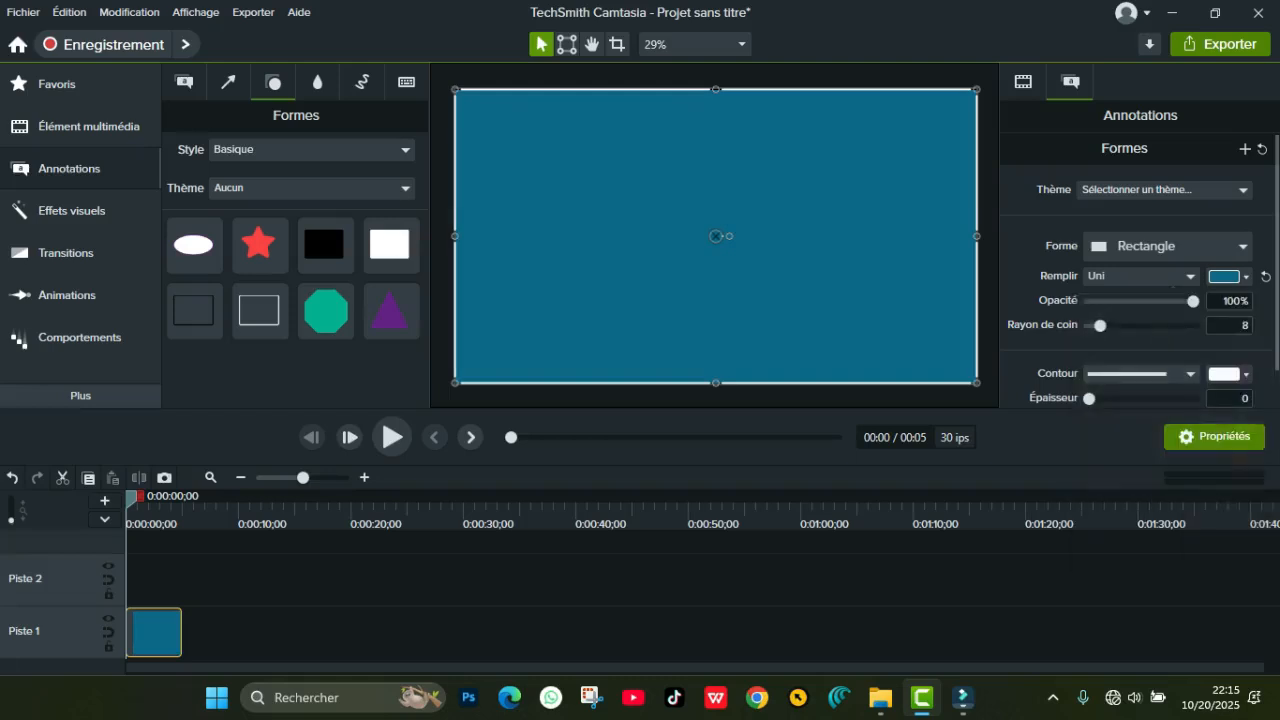
# Extend the background shape's clip to about 10 seconds and lock Piste 1
pyautogui.hotkey('ctrl', 'd')
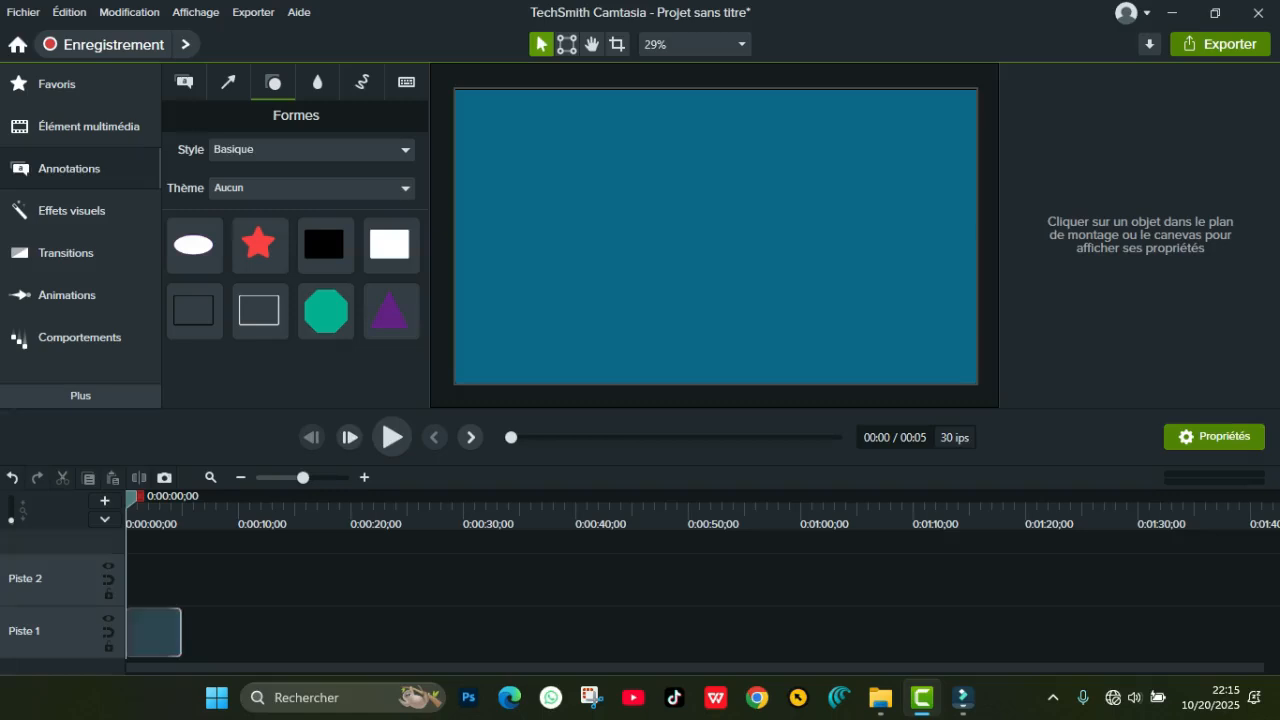
pyautogui.moveTo(181, 632); pyautogui.dragTo(242, 632)
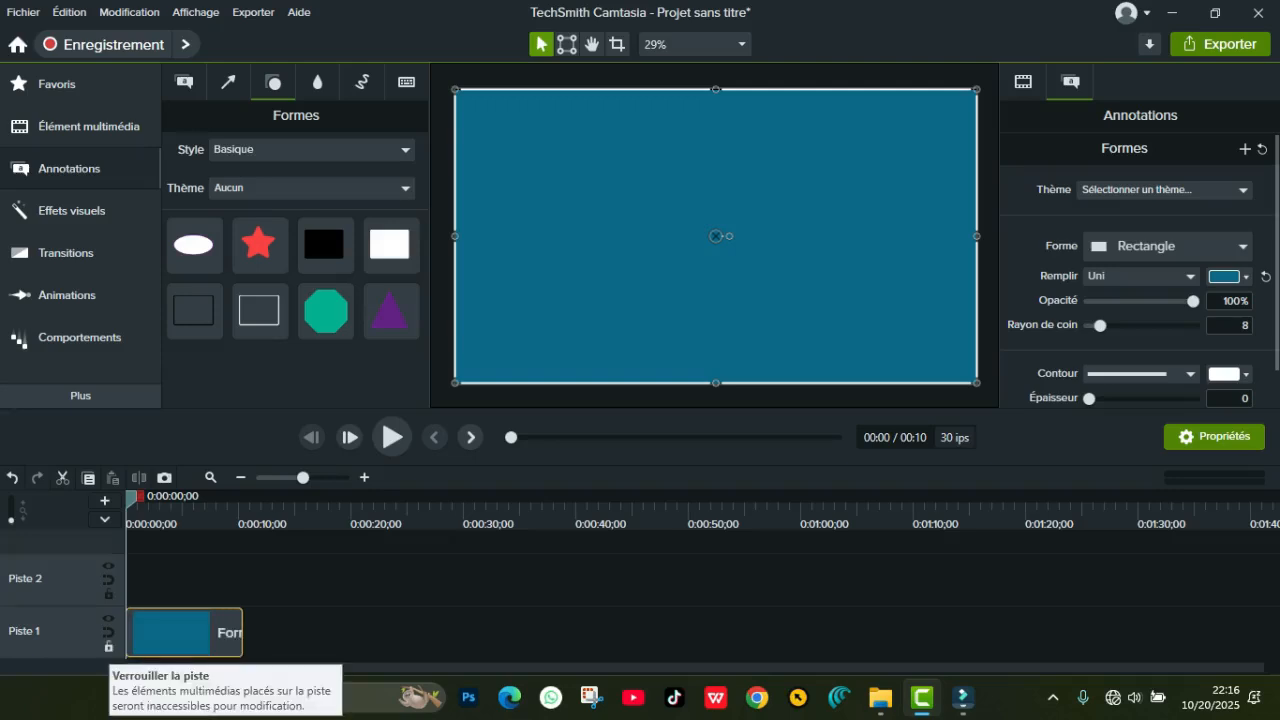
pyautogui.click(109, 646)
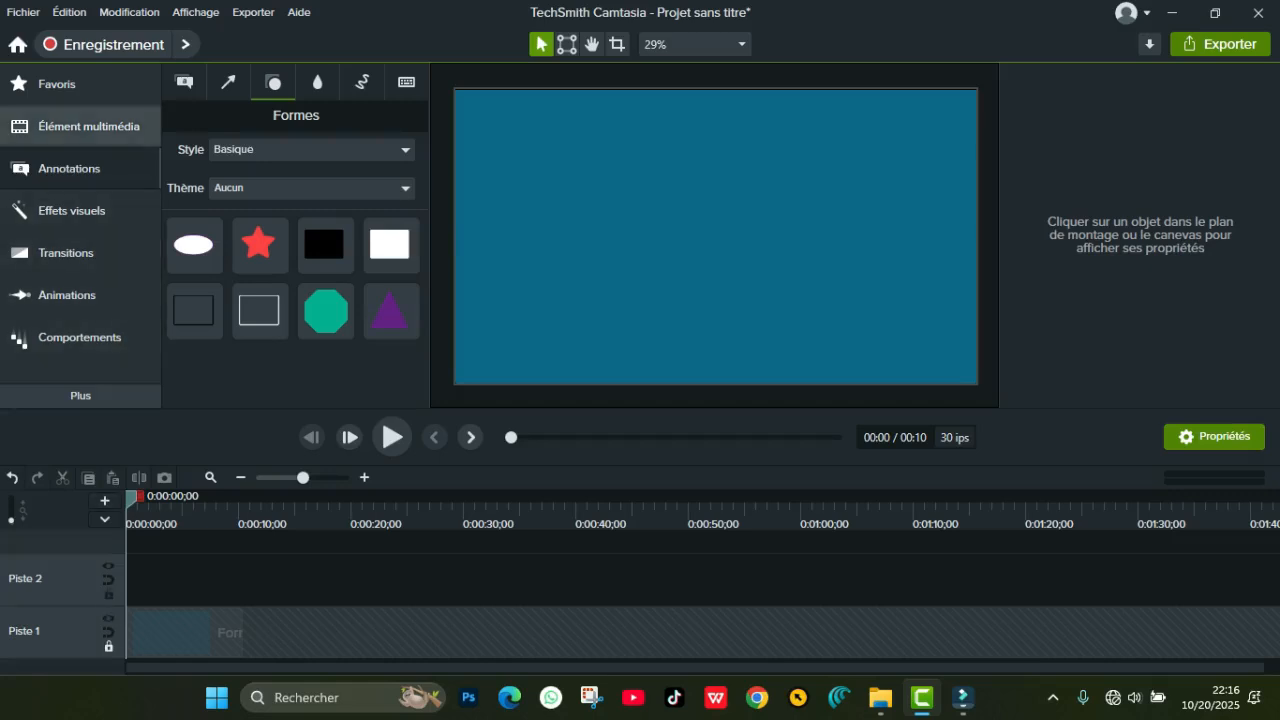
# Import the Facebook, LinkedIn and Instagram icon images from the CAMTASIA folder on the Bureau into the media bin
pyautogui.click(85, 126)
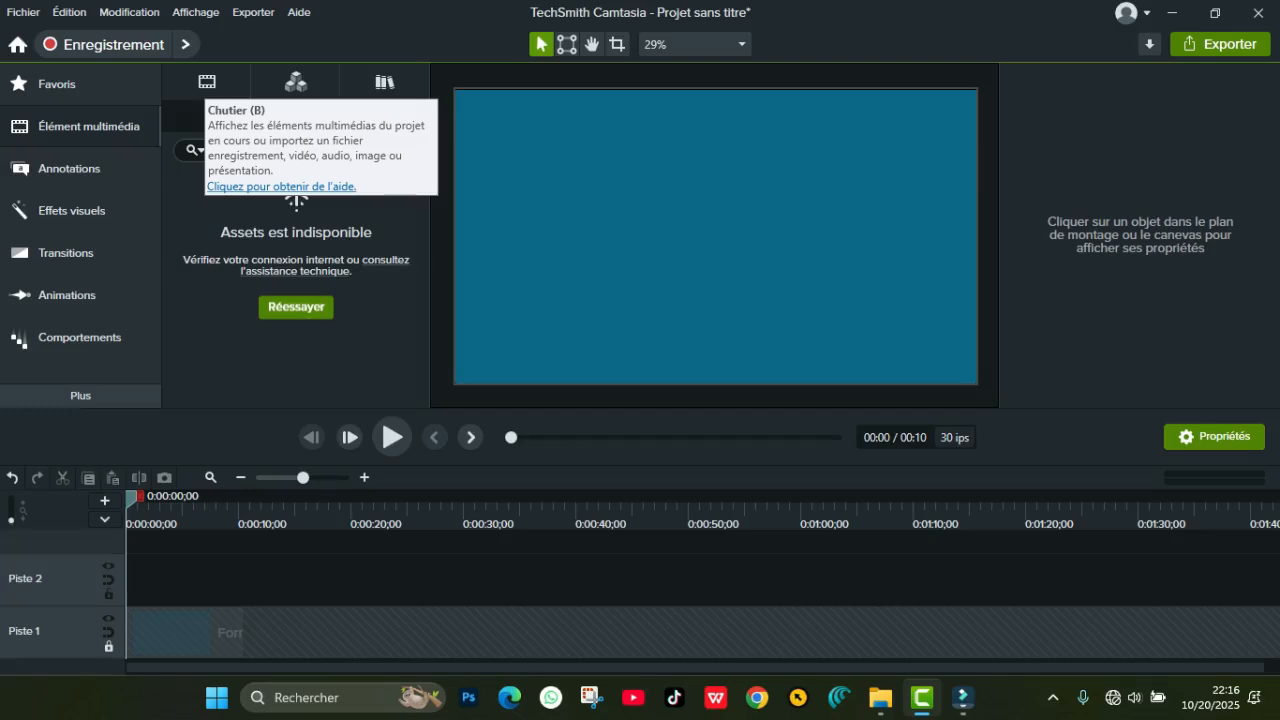
pyautogui.click(207, 82)
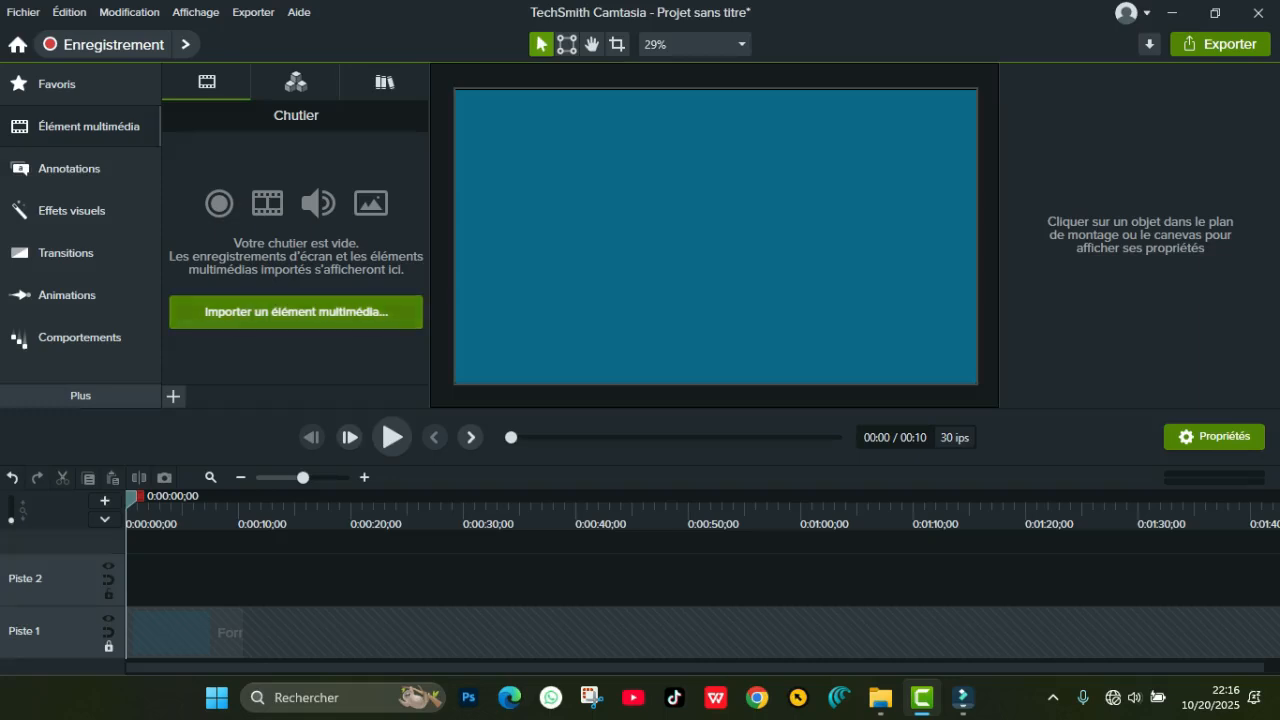
pyautogui.click(295, 311)
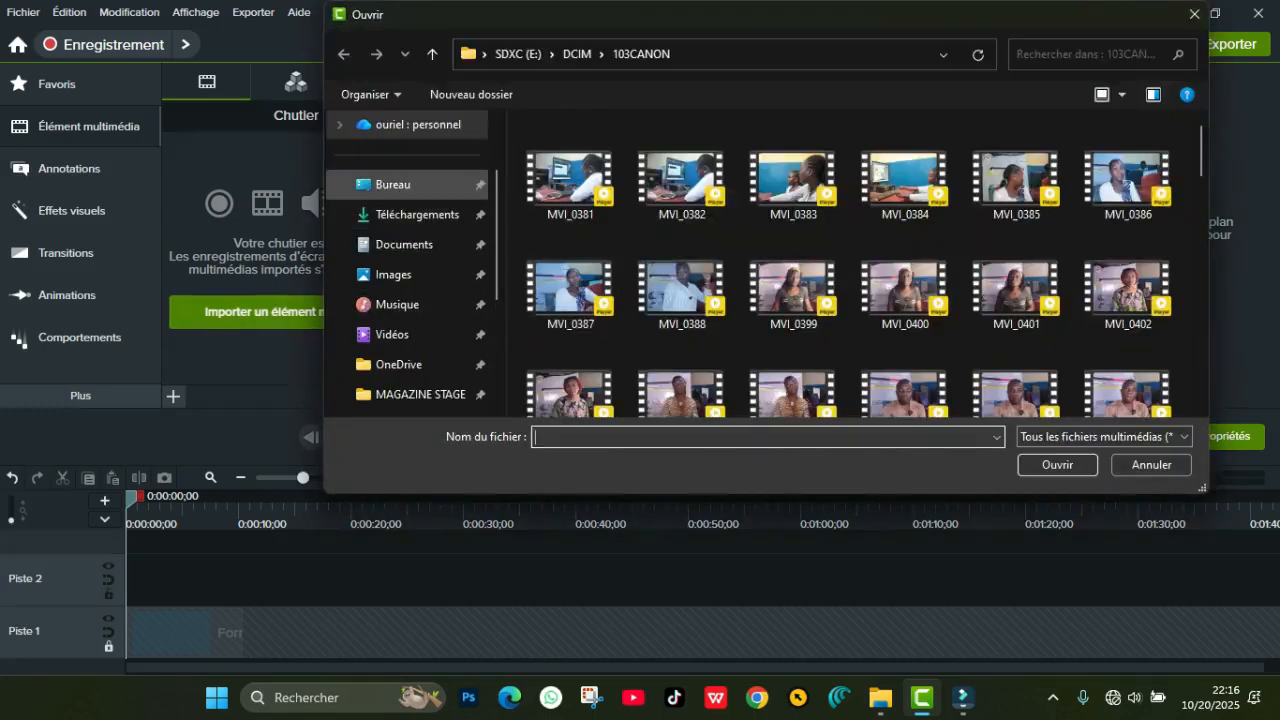
pyautogui.click(393, 184)
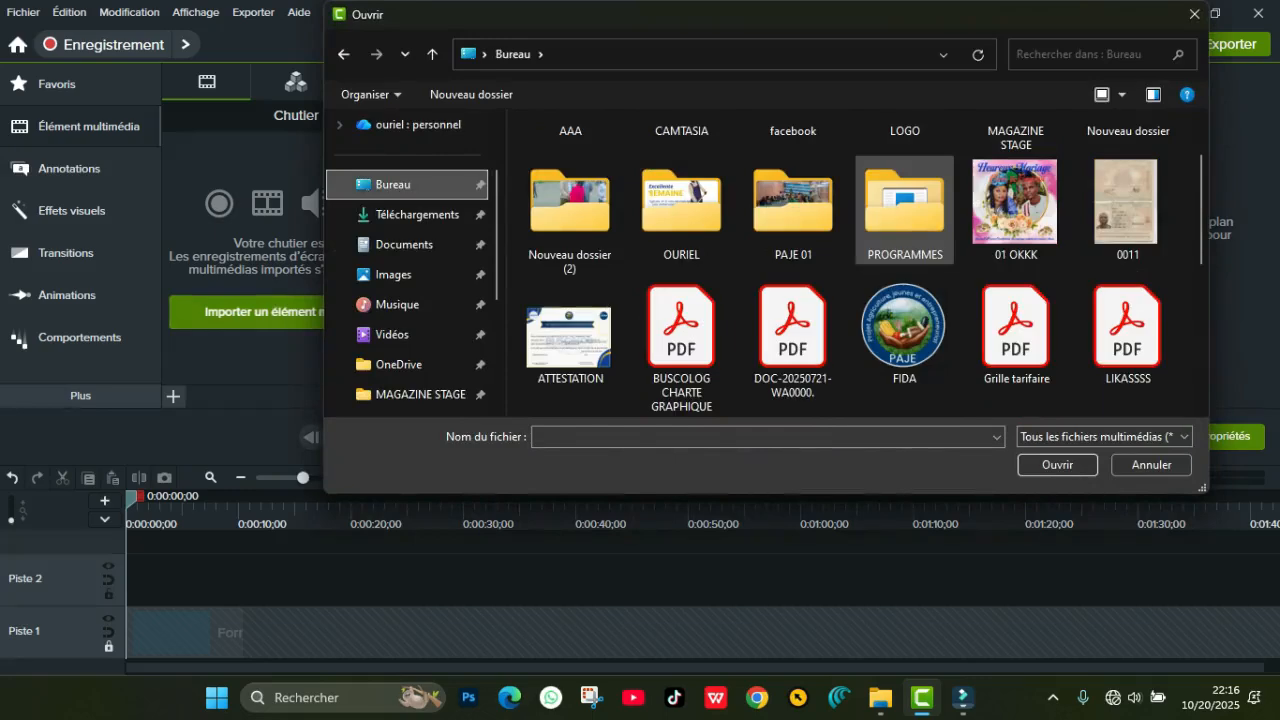
pyautogui.scroll(1, 793, 210)
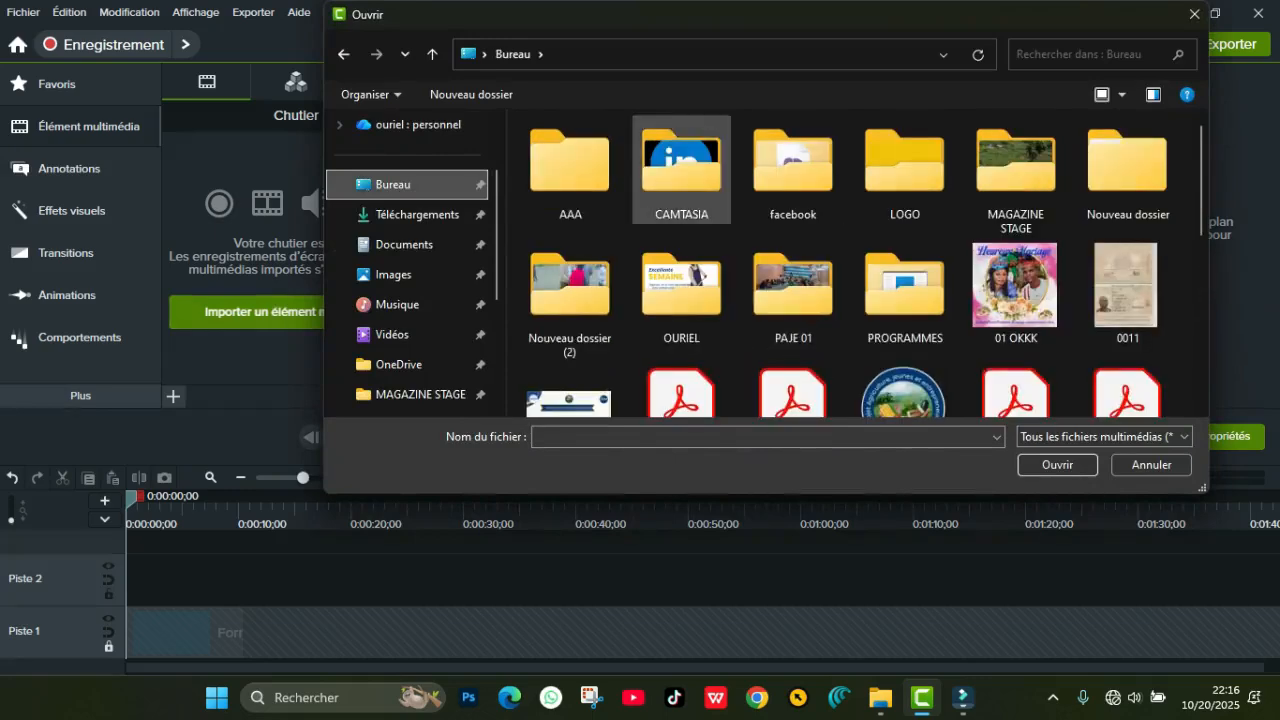
pyautogui.doubleClick(681, 165)
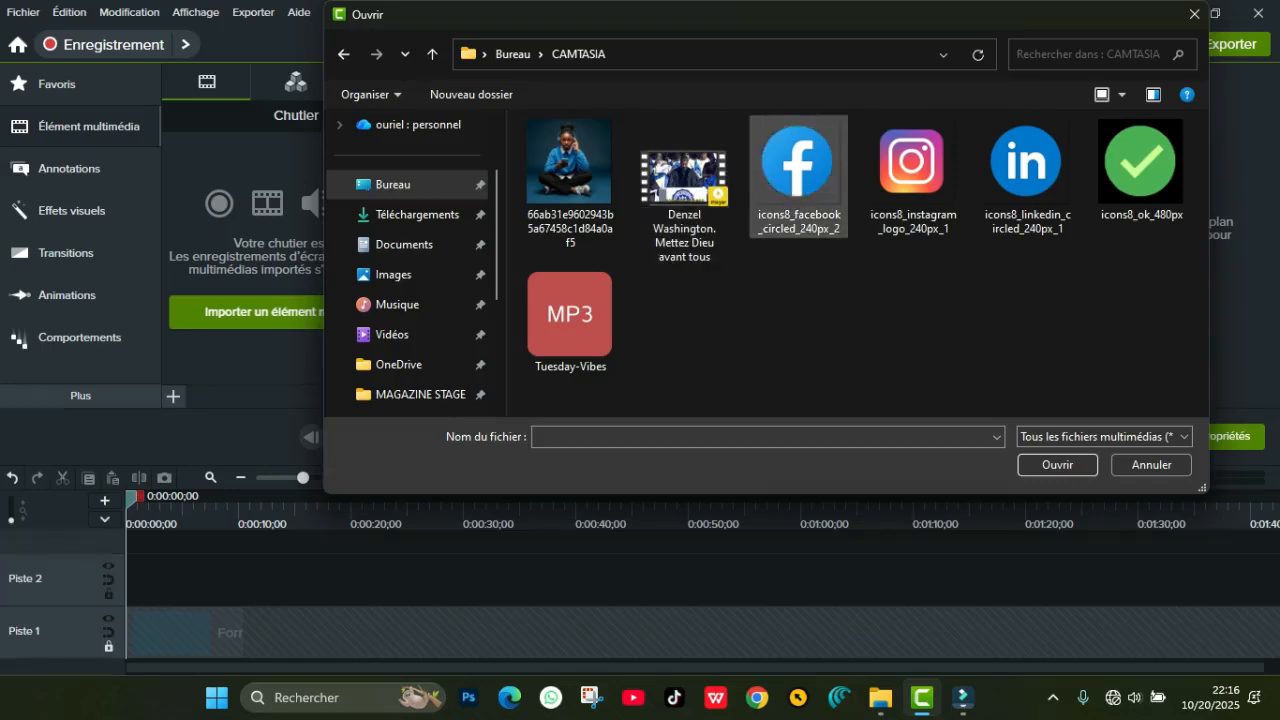
pyautogui.click(798, 176)
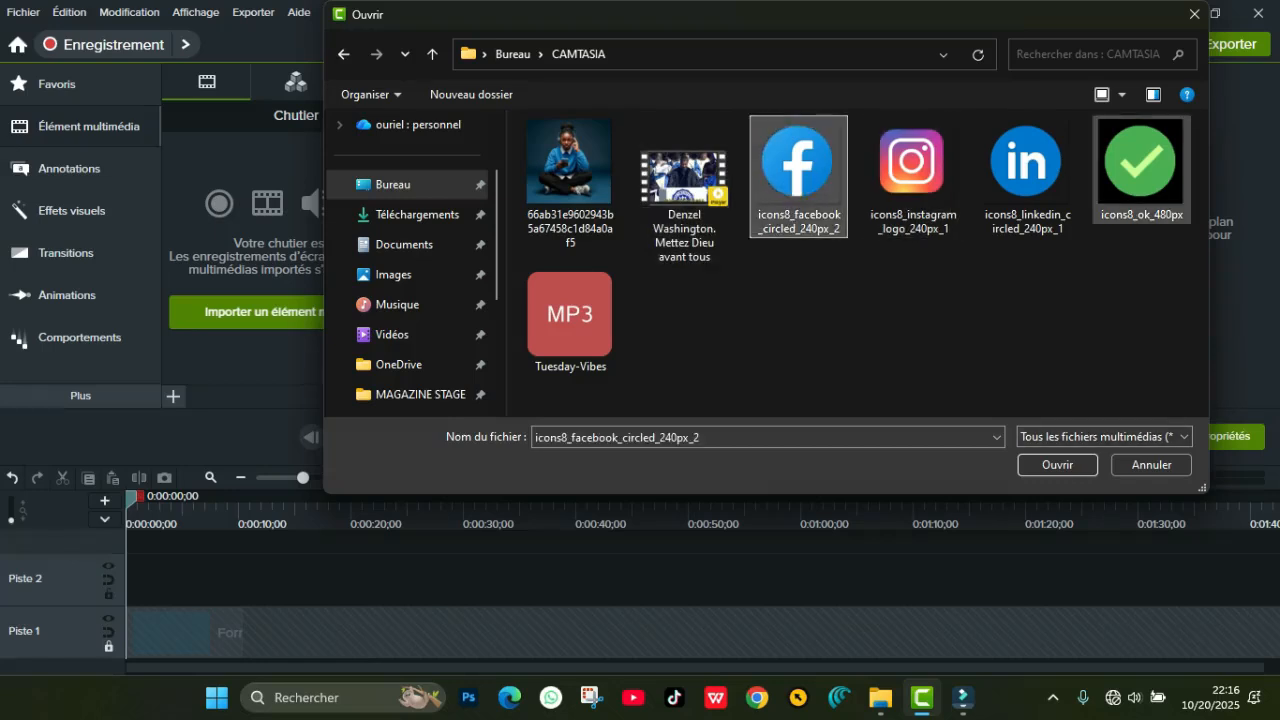
pyautogui.keyDown('ctrl'); pyautogui.click(1027, 170); pyautogui.keyUp('ctrl')
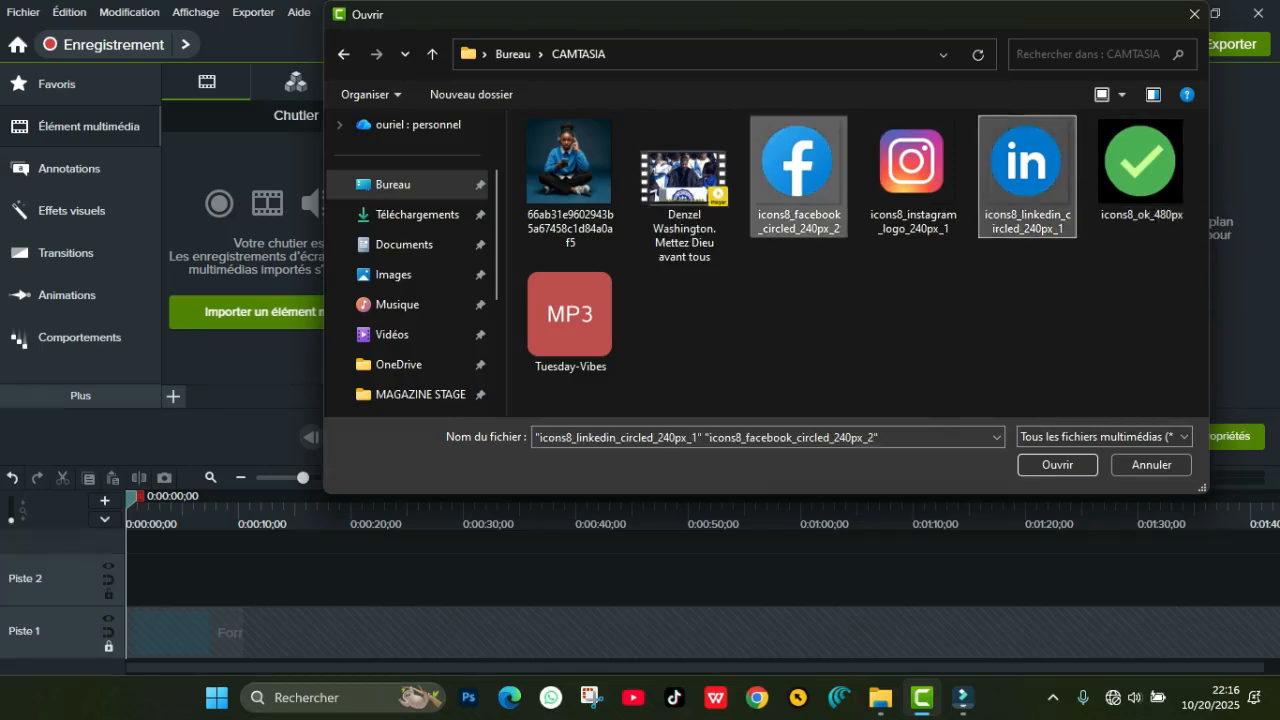
pyautogui.keyDown('ctrl'); pyautogui.click(912, 170); pyautogui.keyUp('ctrl')
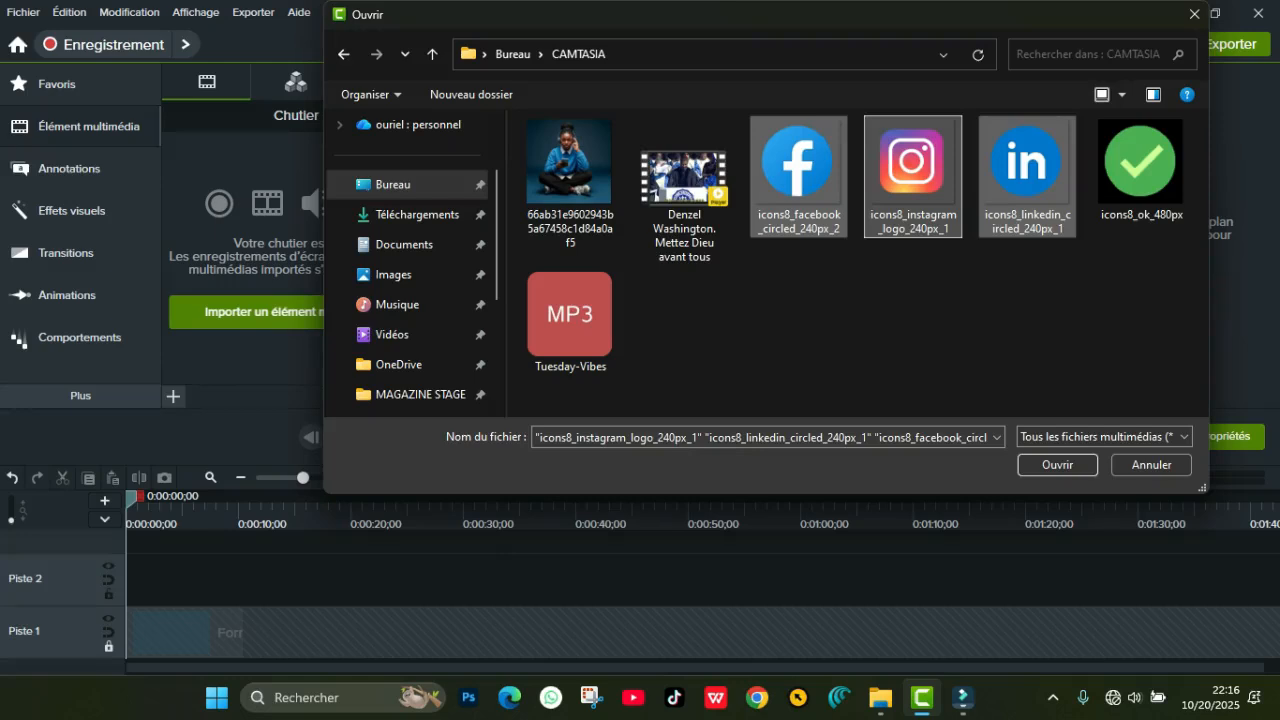
pyautogui.click(1057, 465)
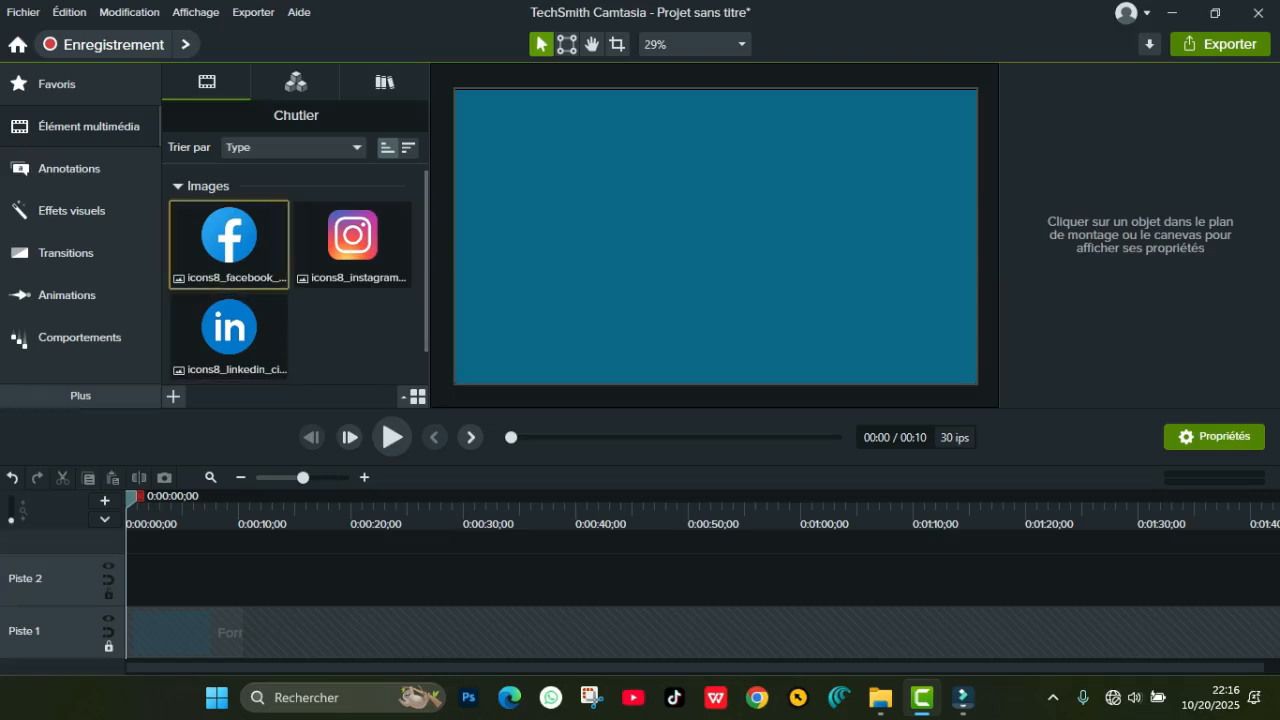
# Place the Facebook icon at the start of Piste 2, move it left of the canvas centre and shrink it to about half size
pyautogui.moveTo(229, 240); pyautogui.dragTo(154, 579)
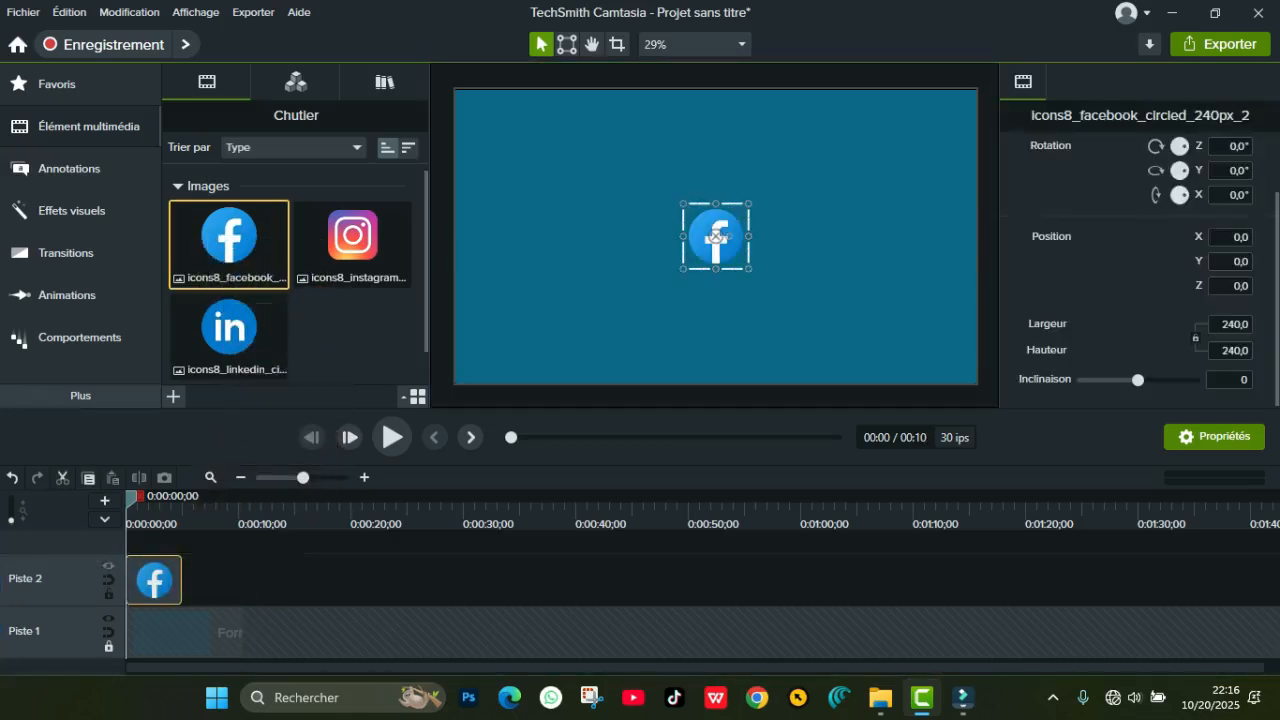
pyautogui.moveTo(716, 236); pyautogui.dragTo(575, 236)
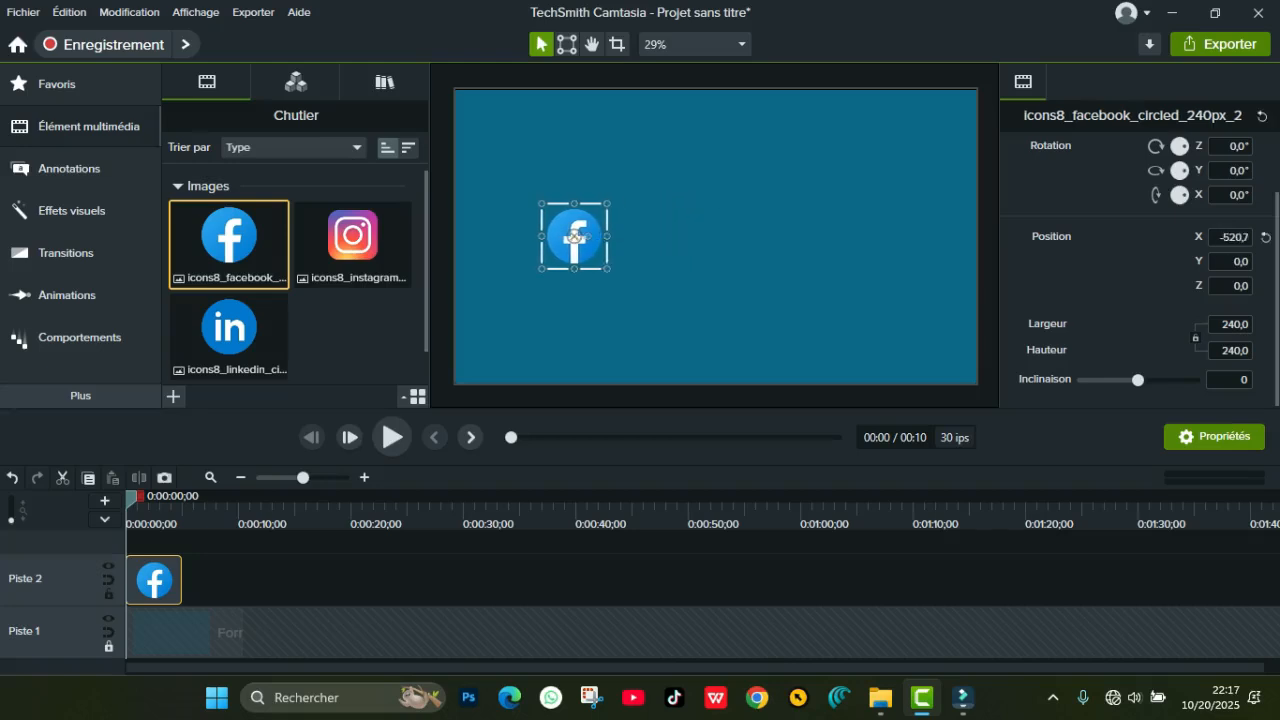
pyautogui.moveTo(606, 268); pyautogui.dragTo(575, 236)
pyautogui.click(650, 280)
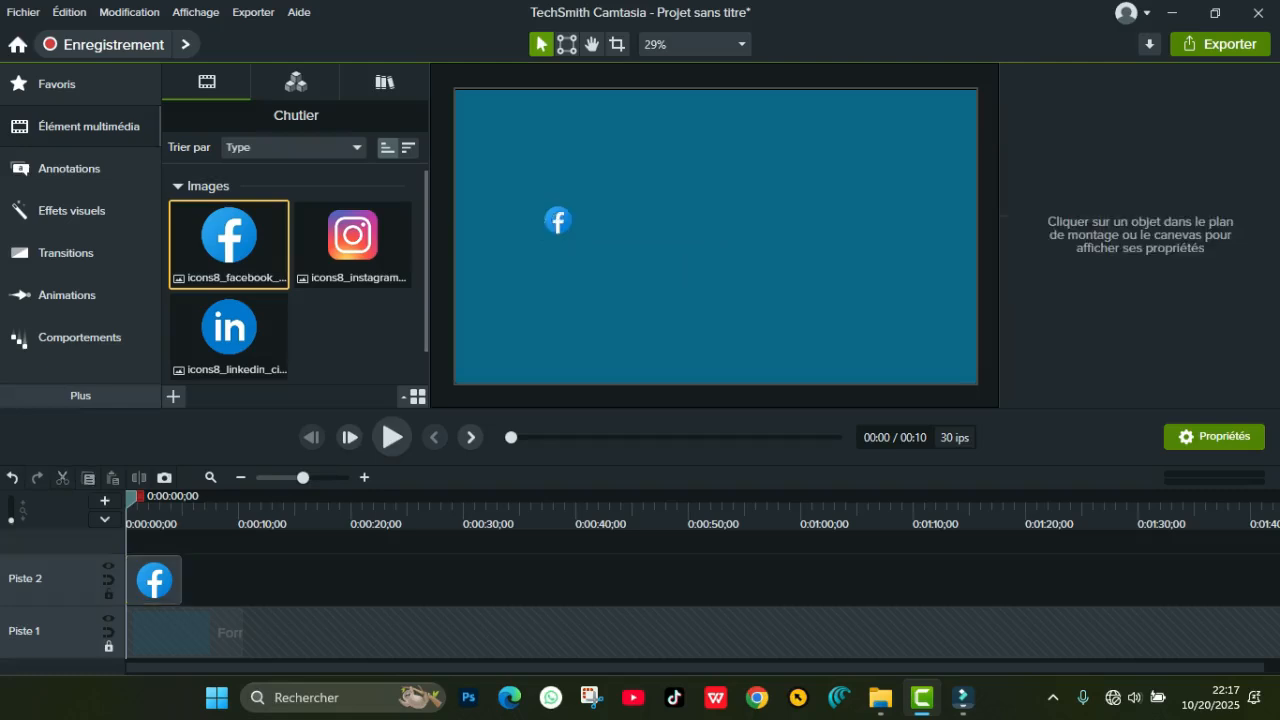
# Add a third track, place the LinkedIn icon on it from about 5 seconds, and shrink the icon to about half size
pyautogui.click(352, 240)
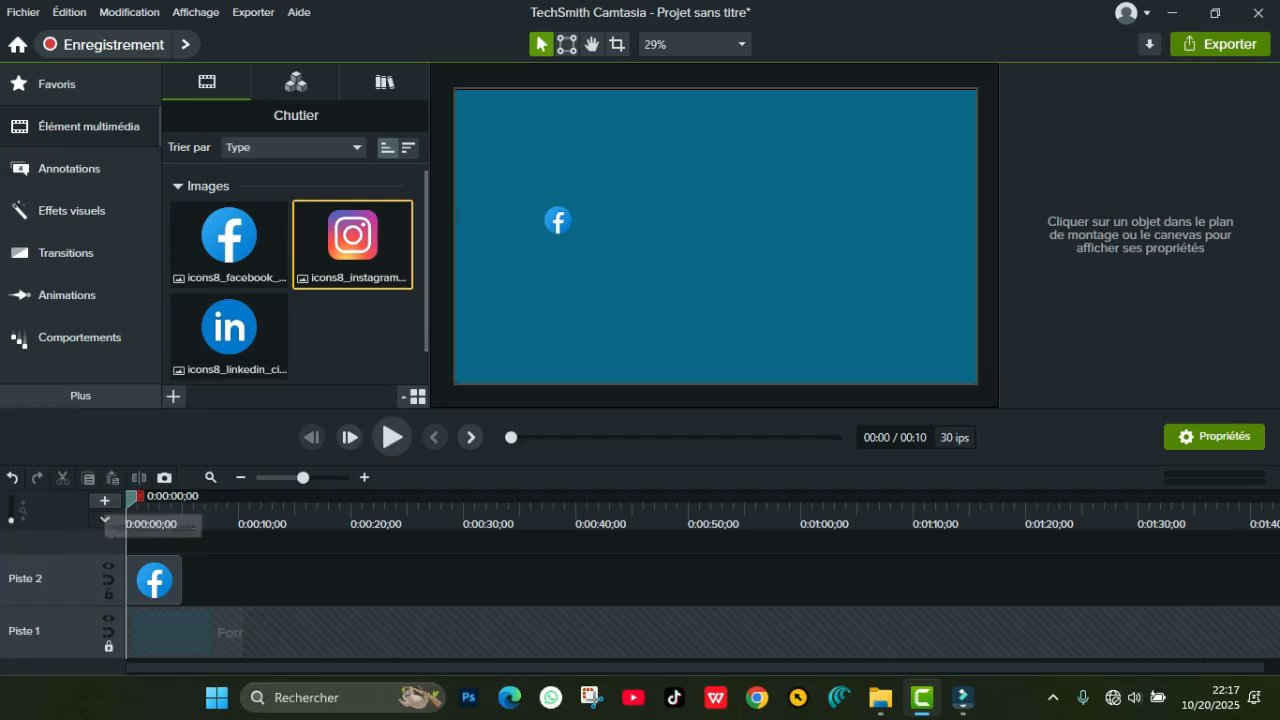
pyautogui.click(104, 500)
pyautogui.moveTo(229, 327); pyautogui.dragTo(215, 557)
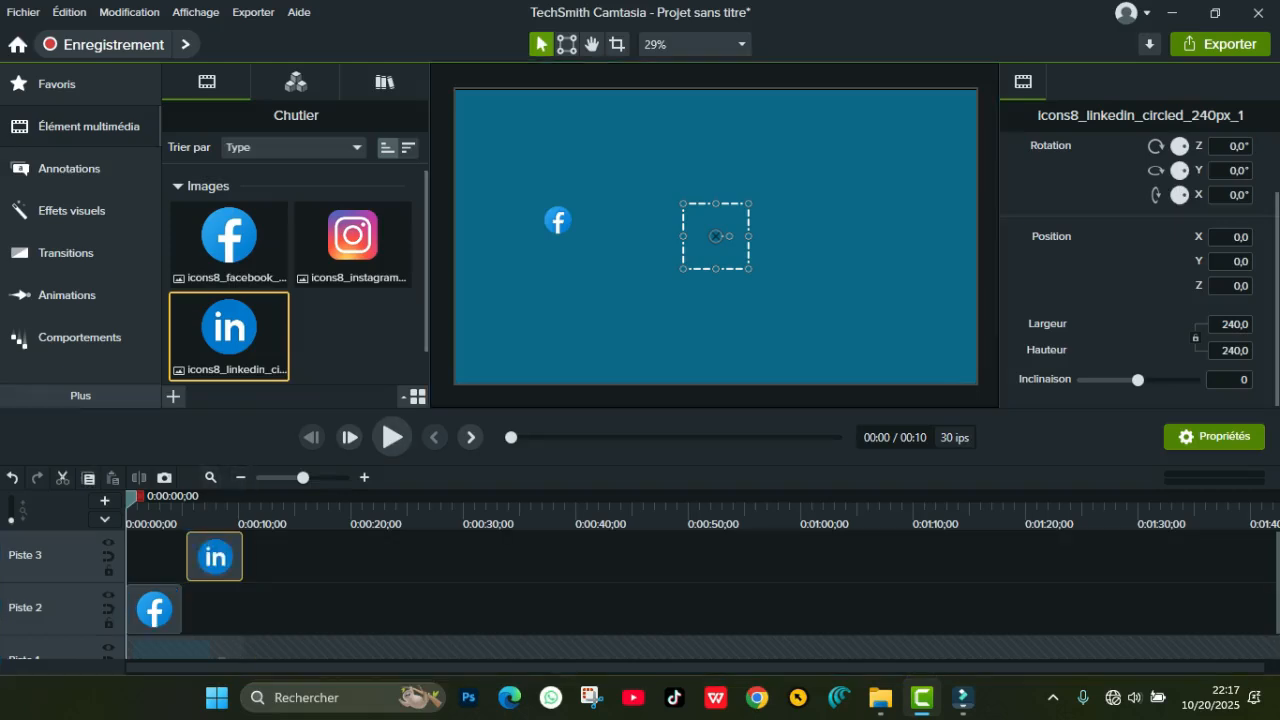
pyautogui.moveTo(130, 498); pyautogui.dragTo(197, 498)
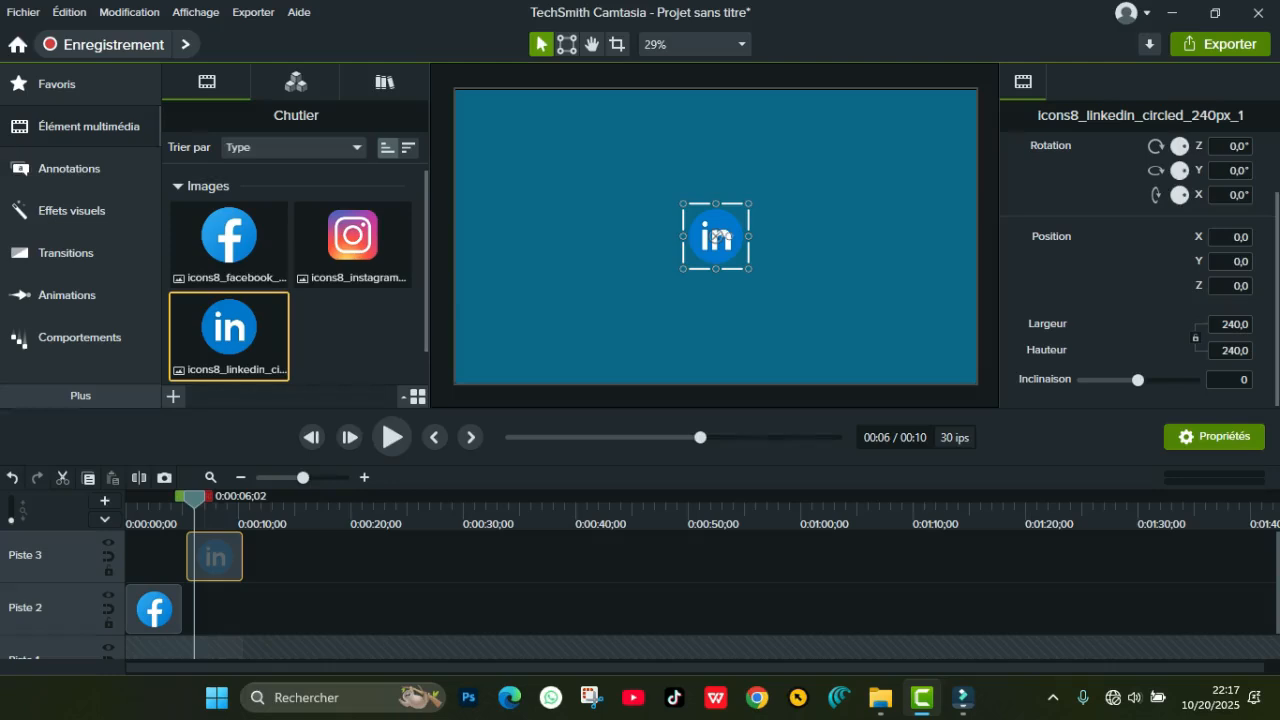
pyautogui.moveTo(748, 268); pyautogui.dragTo(714, 235)
pyautogui.press('Escape')
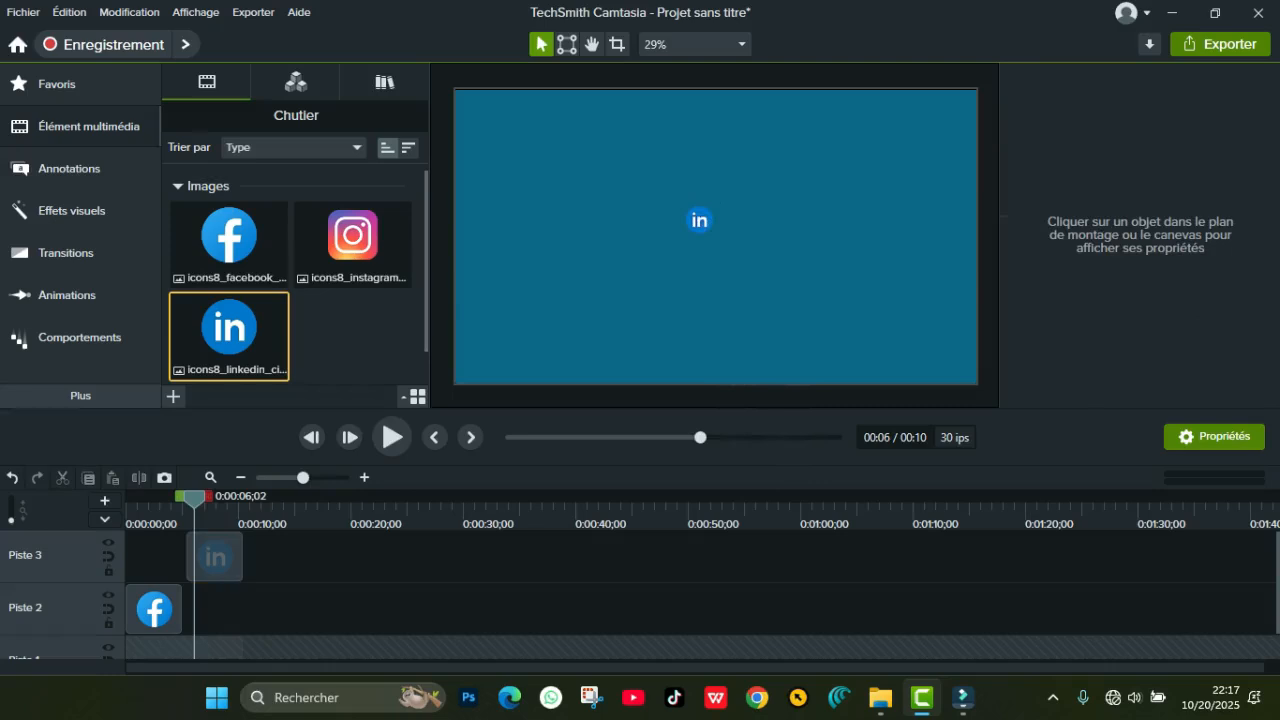
# Add a fourth track, place the Instagram icon on it from about 8.5 seconds, and shrink the icon to 120 by 120
pyautogui.click(104, 500)
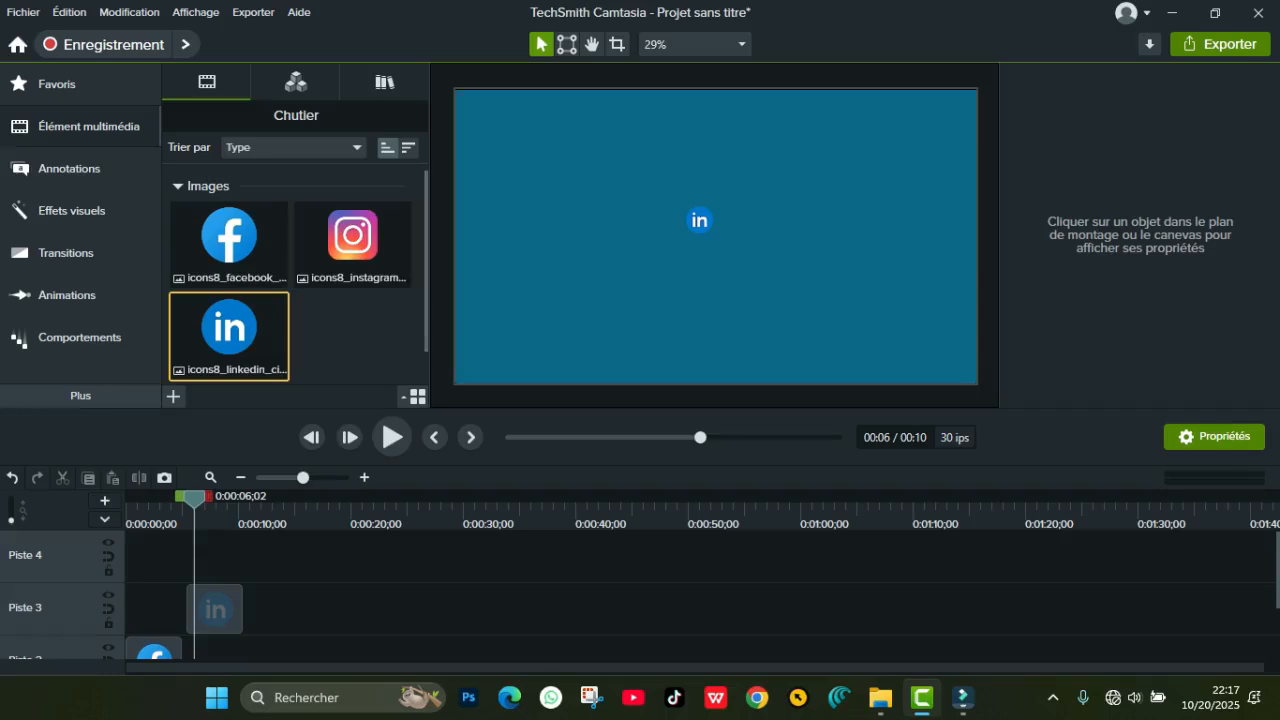
pyautogui.moveTo(352, 242); pyautogui.dragTo(249, 556)
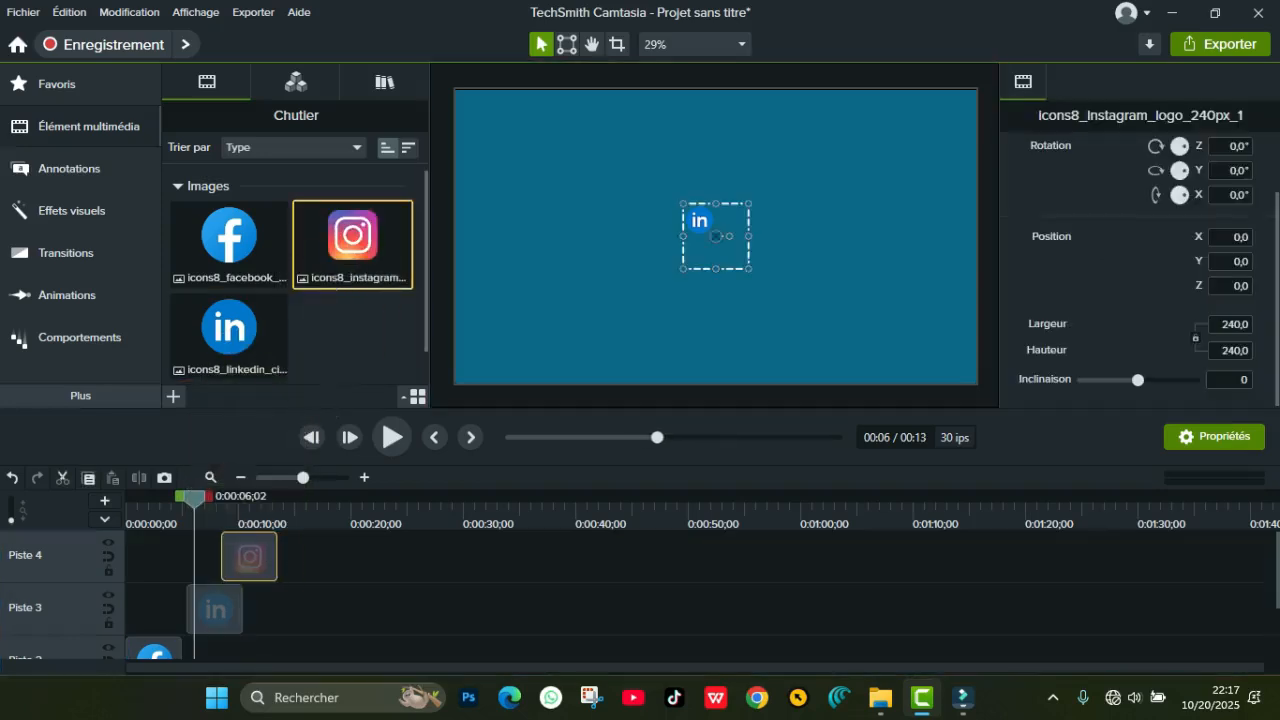
pyautogui.moveTo(194, 499); pyautogui.dragTo(222, 499)
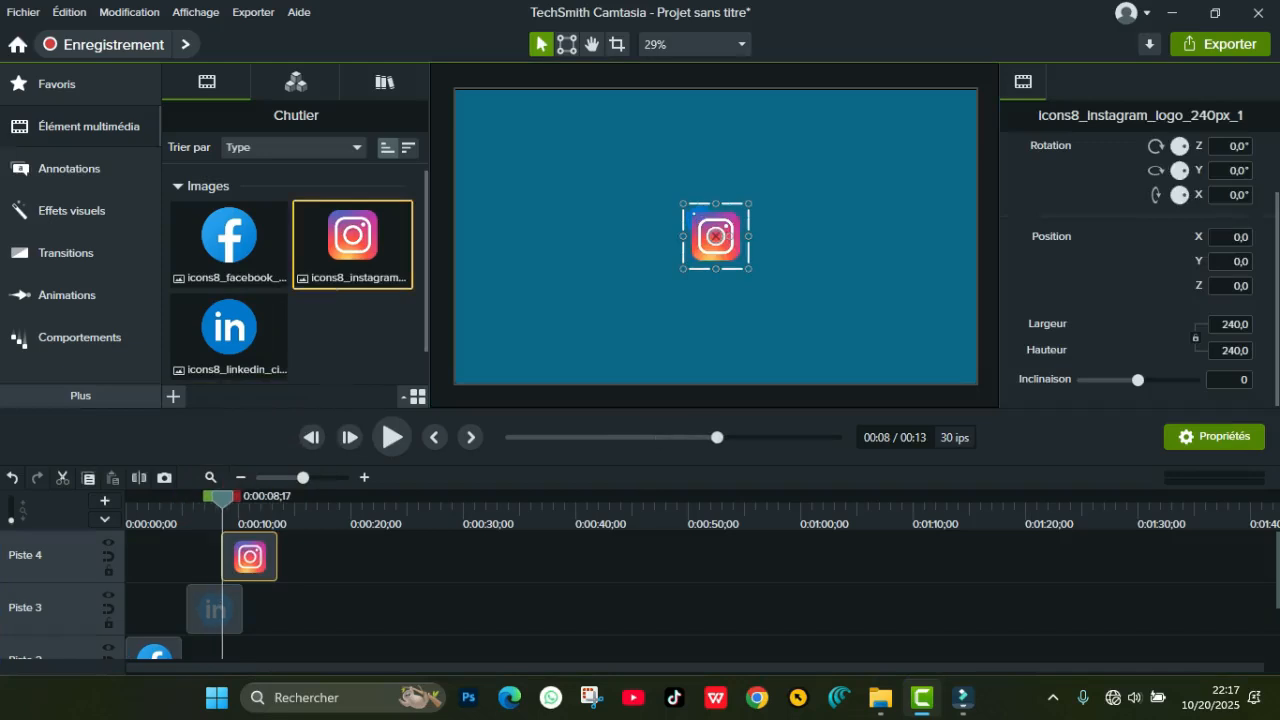
pyautogui.moveTo(748, 268); pyautogui.dragTo(718, 238)
pyautogui.click(777, 279)
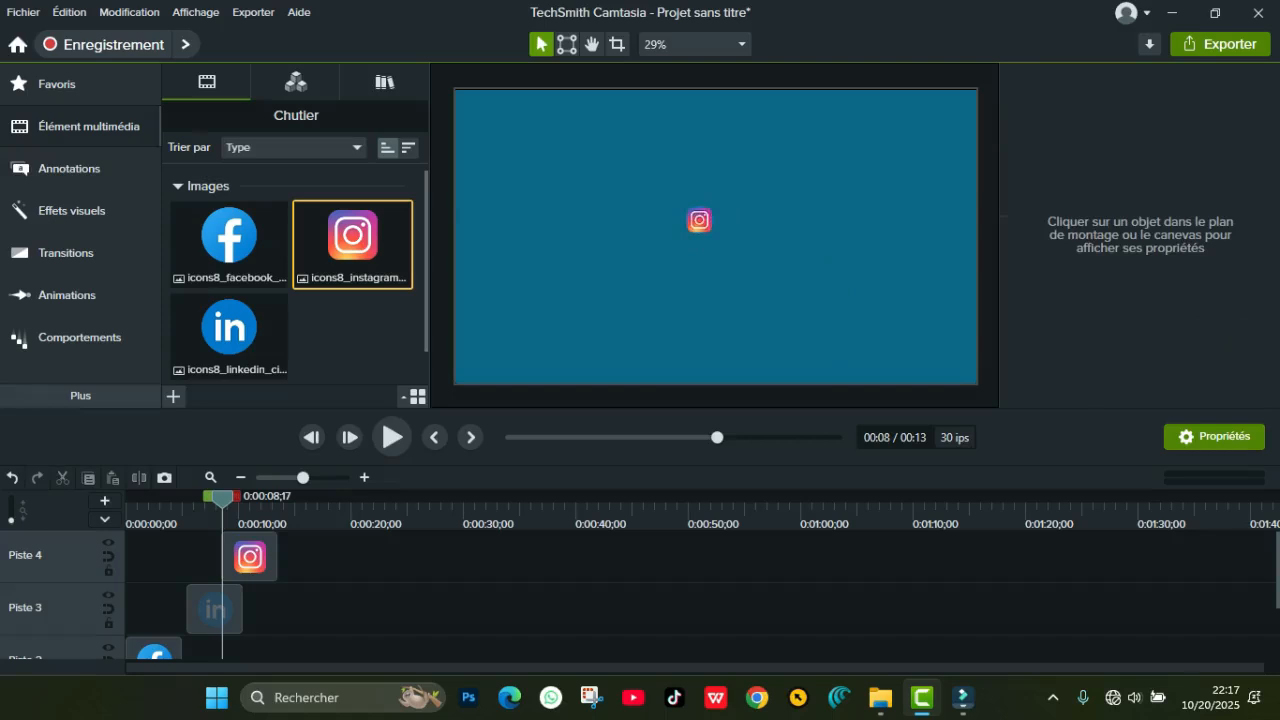
# Unlock Piste 1 and change the background rectangle's fill colour to white (#FFFFFF)
pyautogui.scroll(-3, 700, 595)
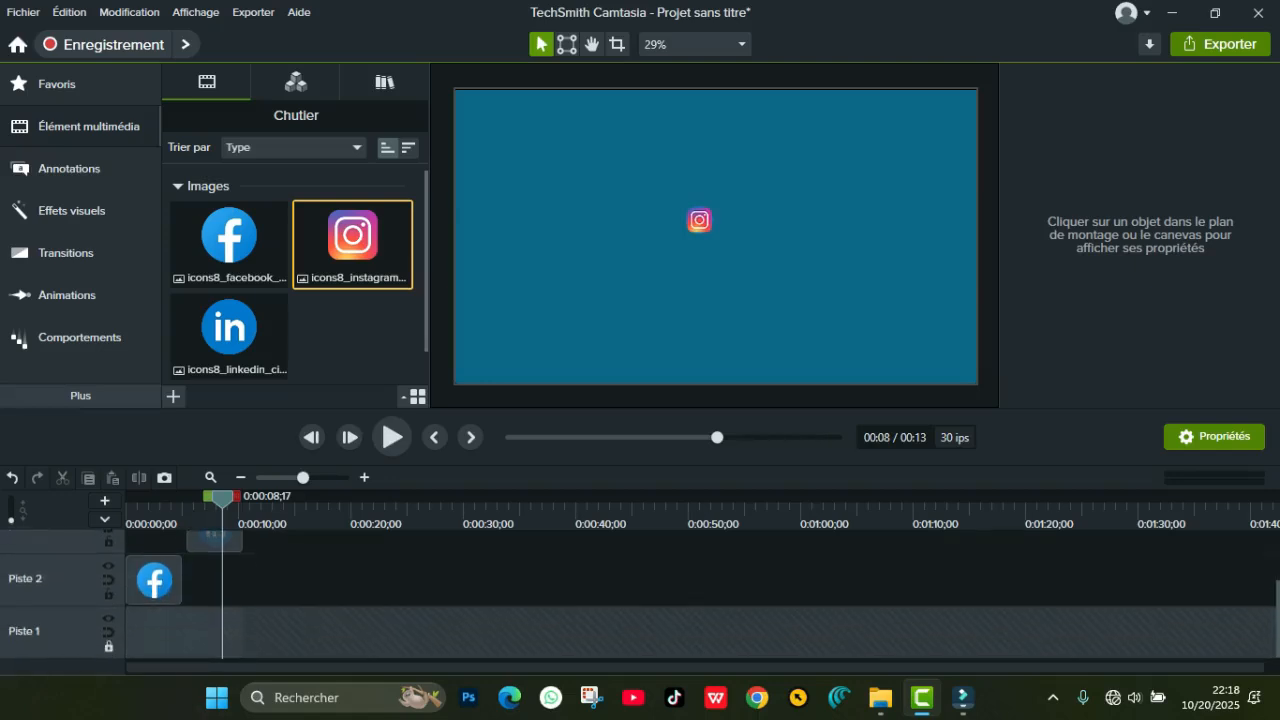
pyautogui.click(109, 646)
pyautogui.click(180, 632)
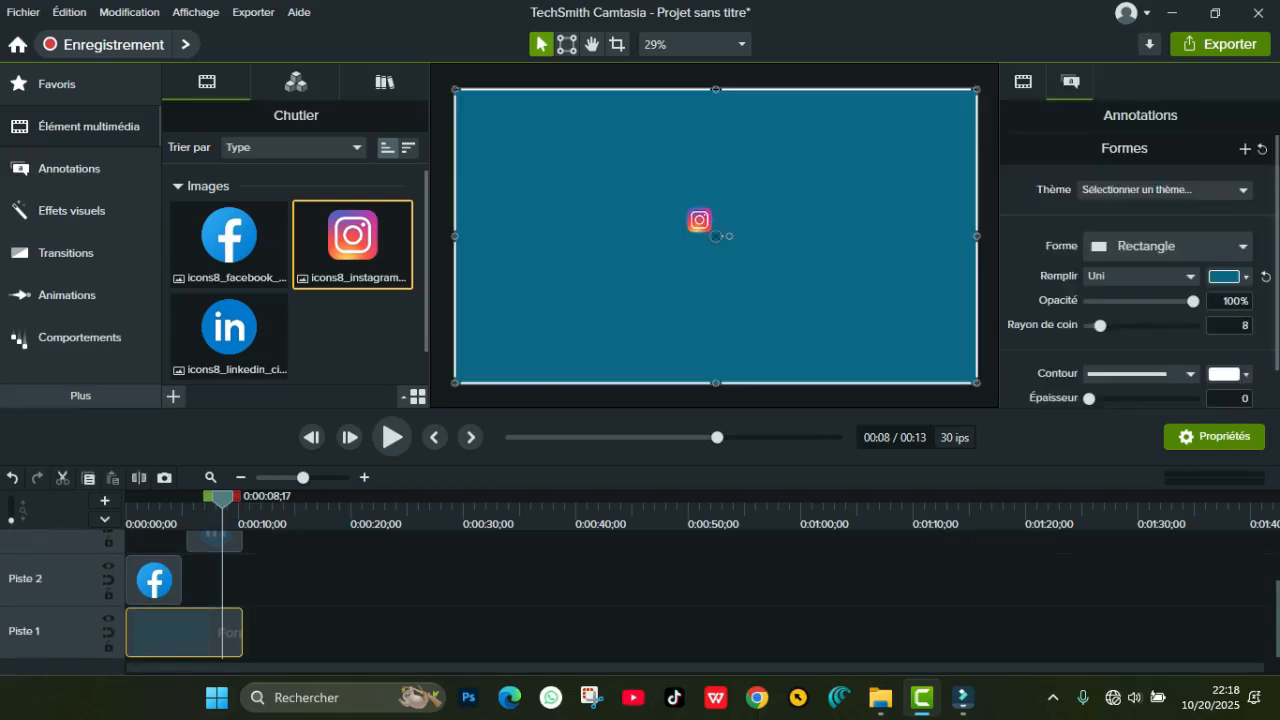
pyautogui.click(1226, 276)
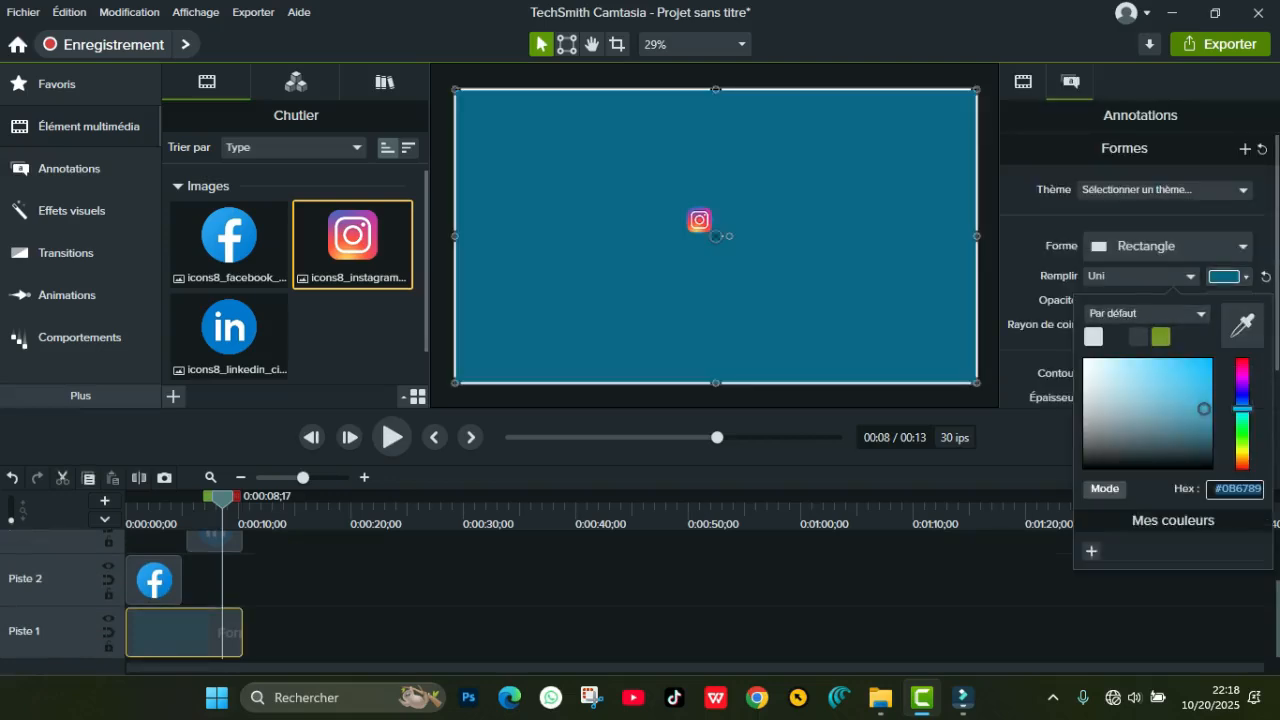
pyautogui.click(1138, 380)
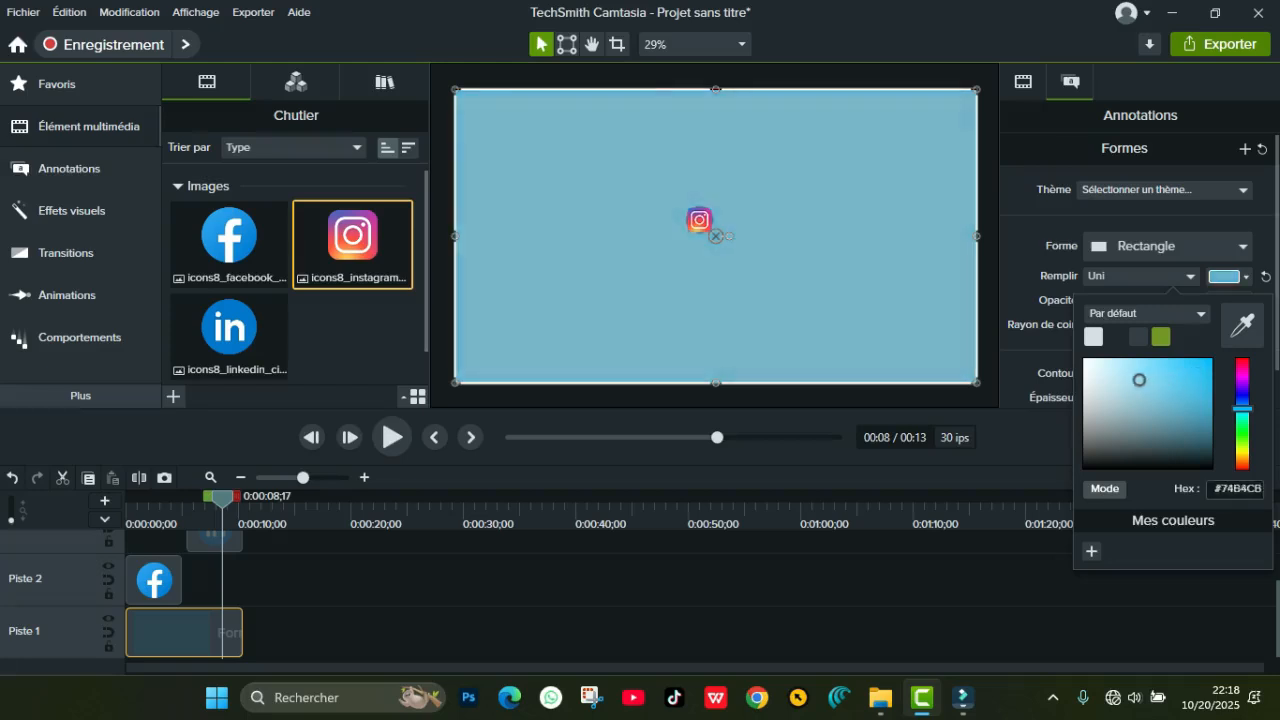
pyautogui.moveTo(1138, 380); pyautogui.dragTo(1084, 357)
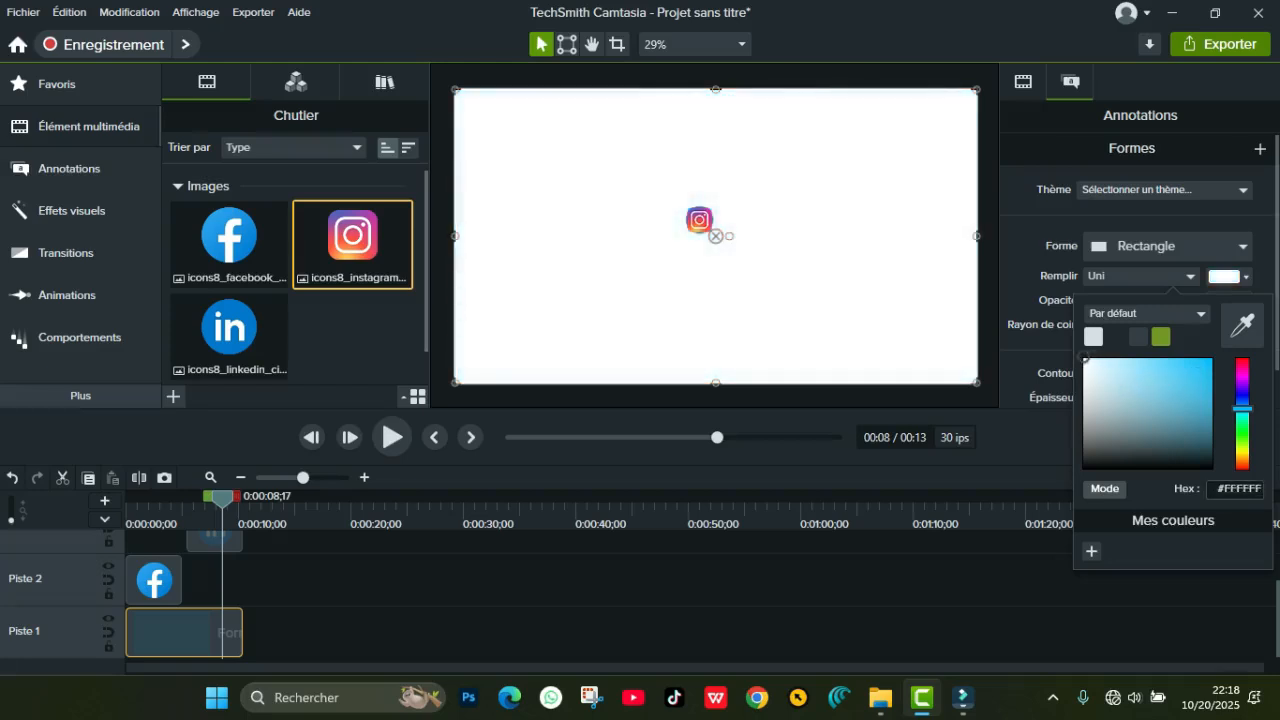
pyautogui.click(900, 396)
pyautogui.click(850, 310)
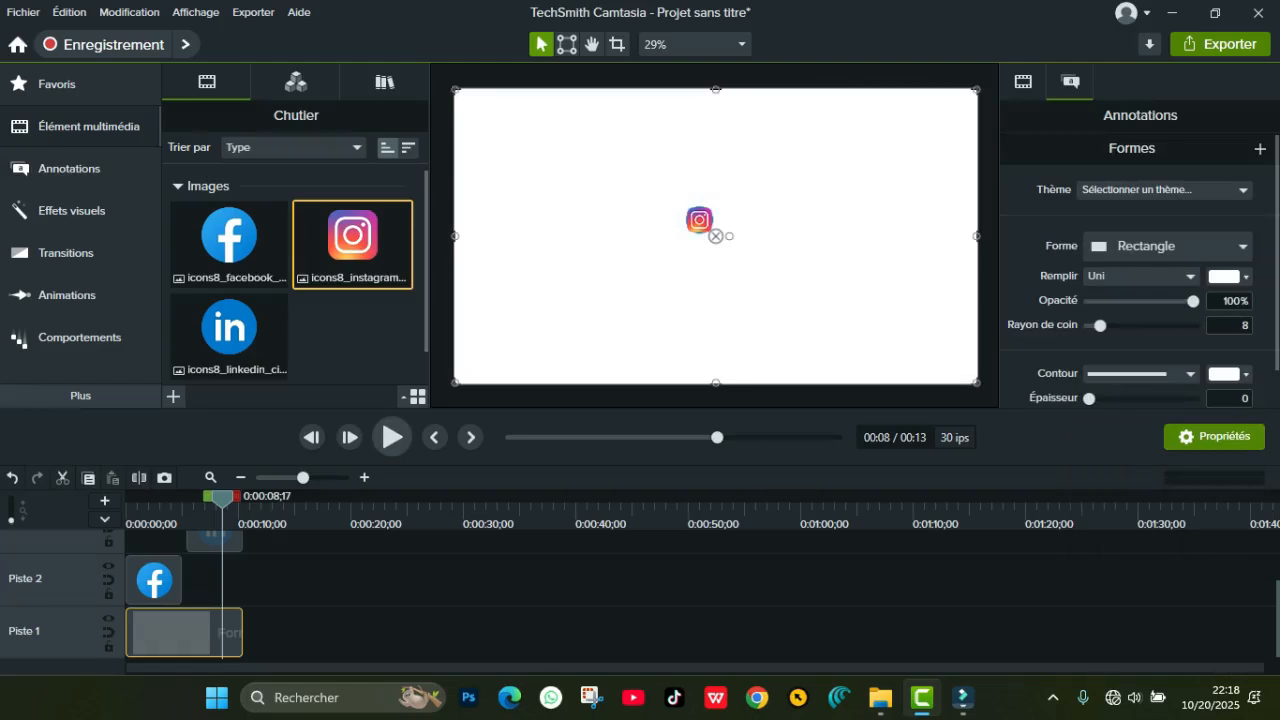
# Arrange the icons in a row at Y -60, with Facebook at X -401.4, LinkedIn at X -160 and Instagram at X 60
pyautogui.hotkey('ctrl', 'Home')
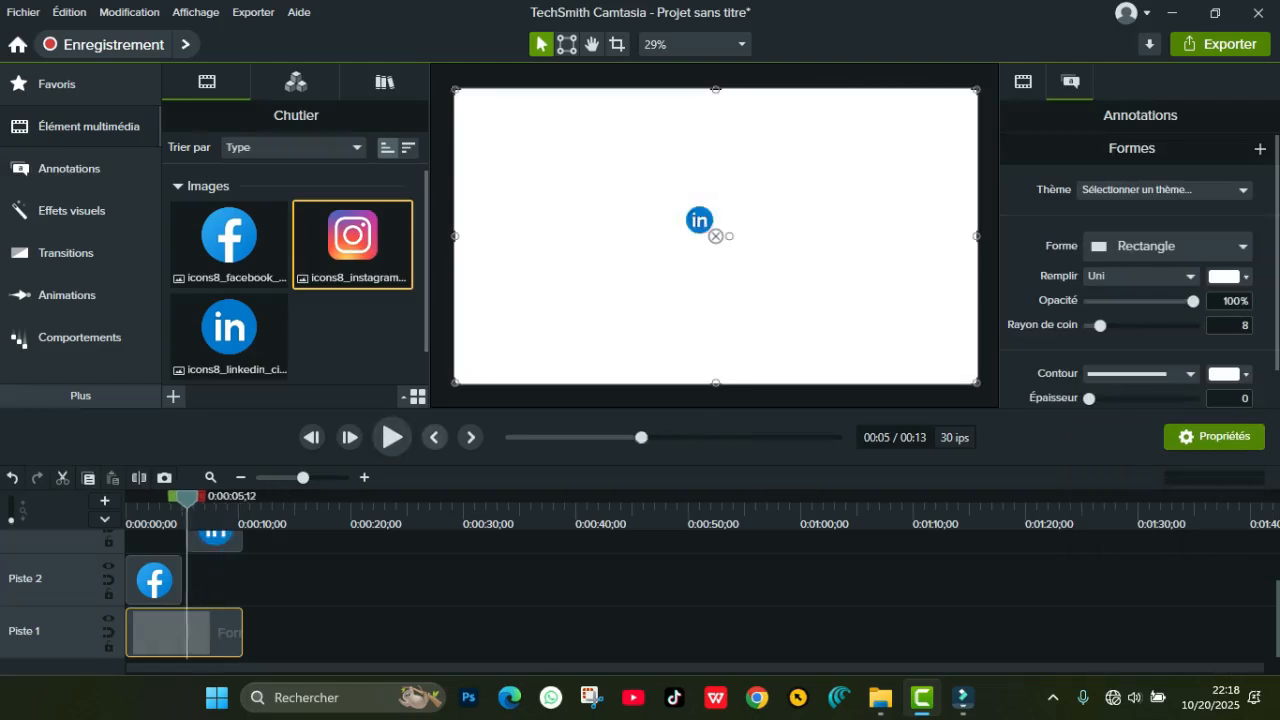
pyautogui.click(558, 220)
pyautogui.moveTo(558, 220); pyautogui.dragTo(607, 252)
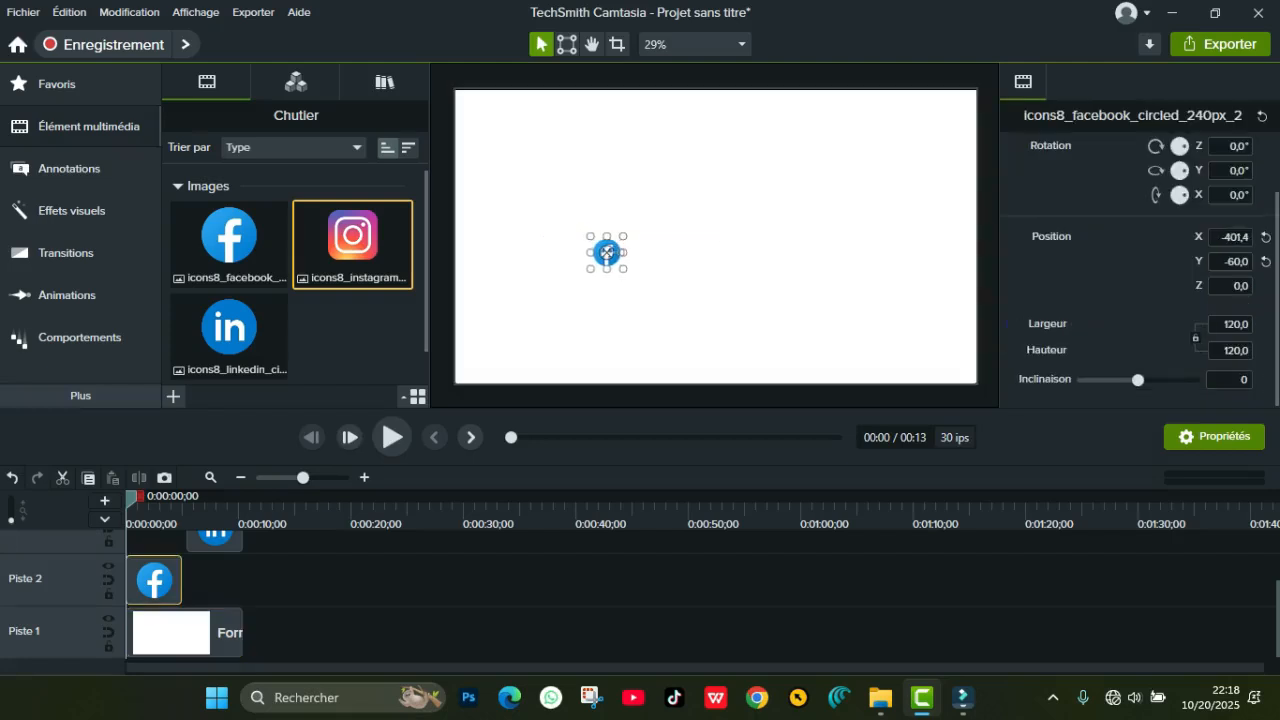
pyautogui.click(215, 538)
pyautogui.moveTo(699, 219); pyautogui.dragTo(672, 252)
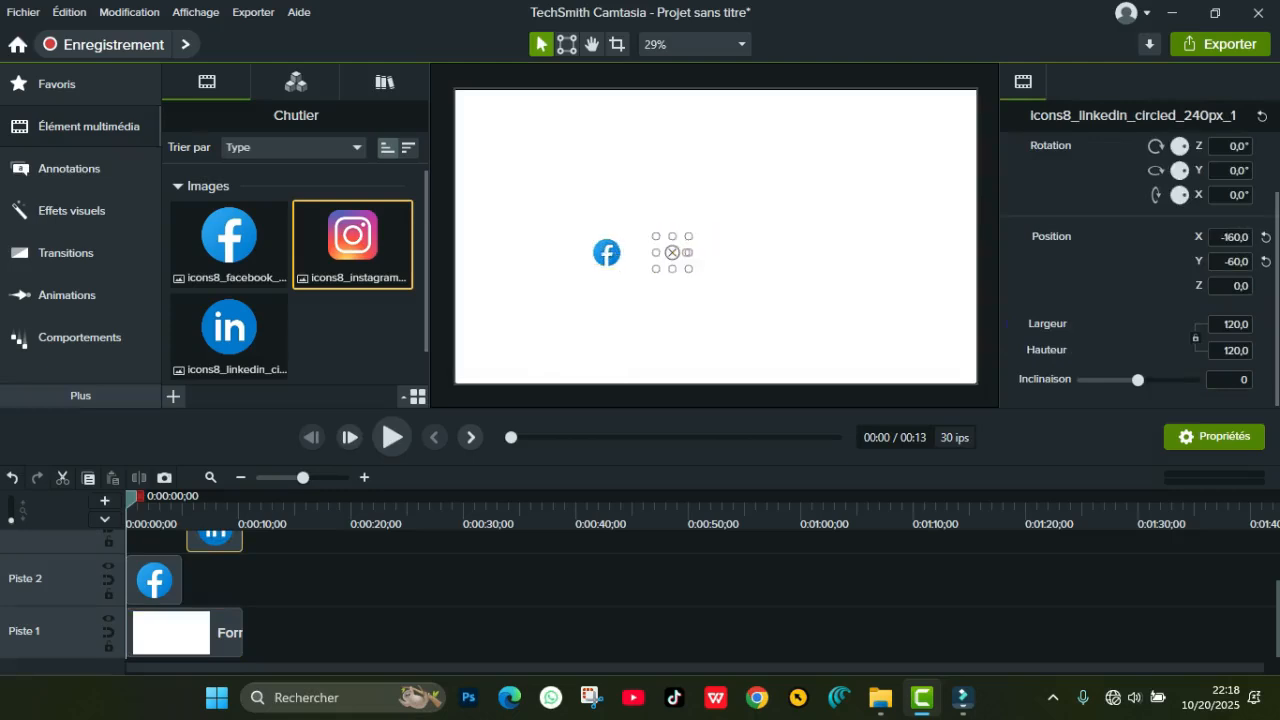
pyautogui.scroll(2, 240, 570)
pyautogui.click(249, 557)
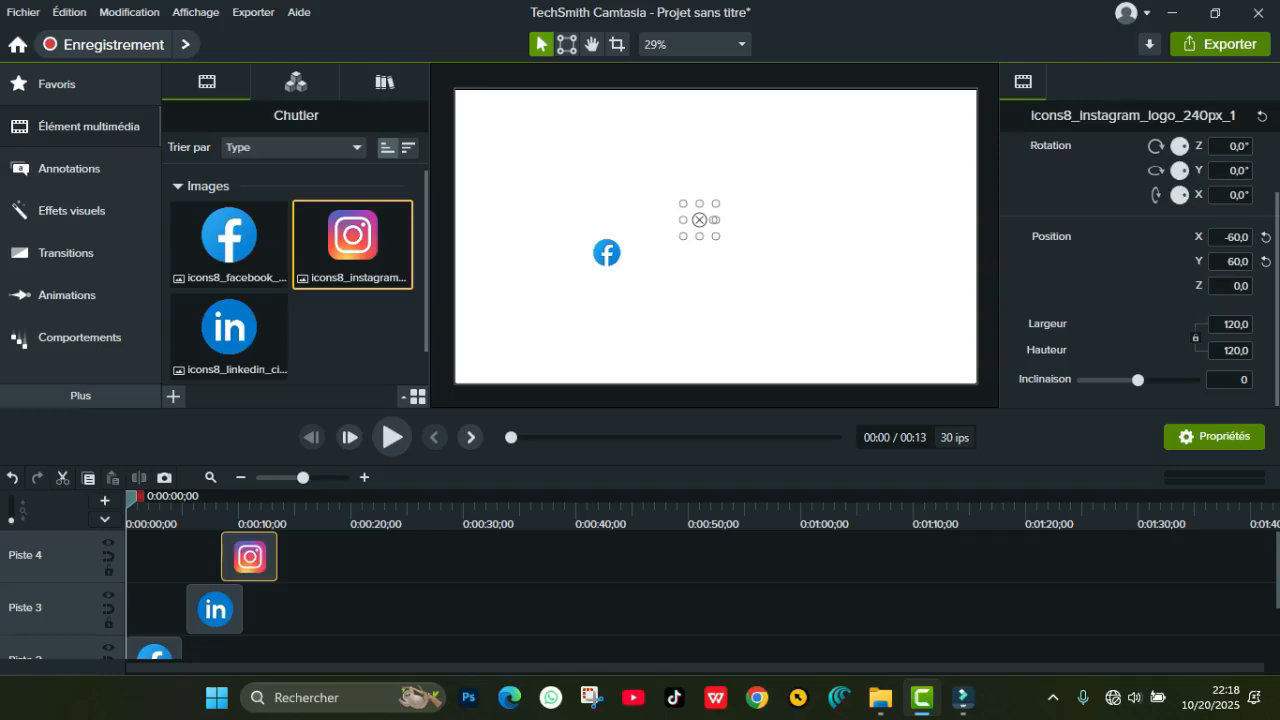
pyautogui.moveTo(699, 219); pyautogui.dragTo(732, 252)
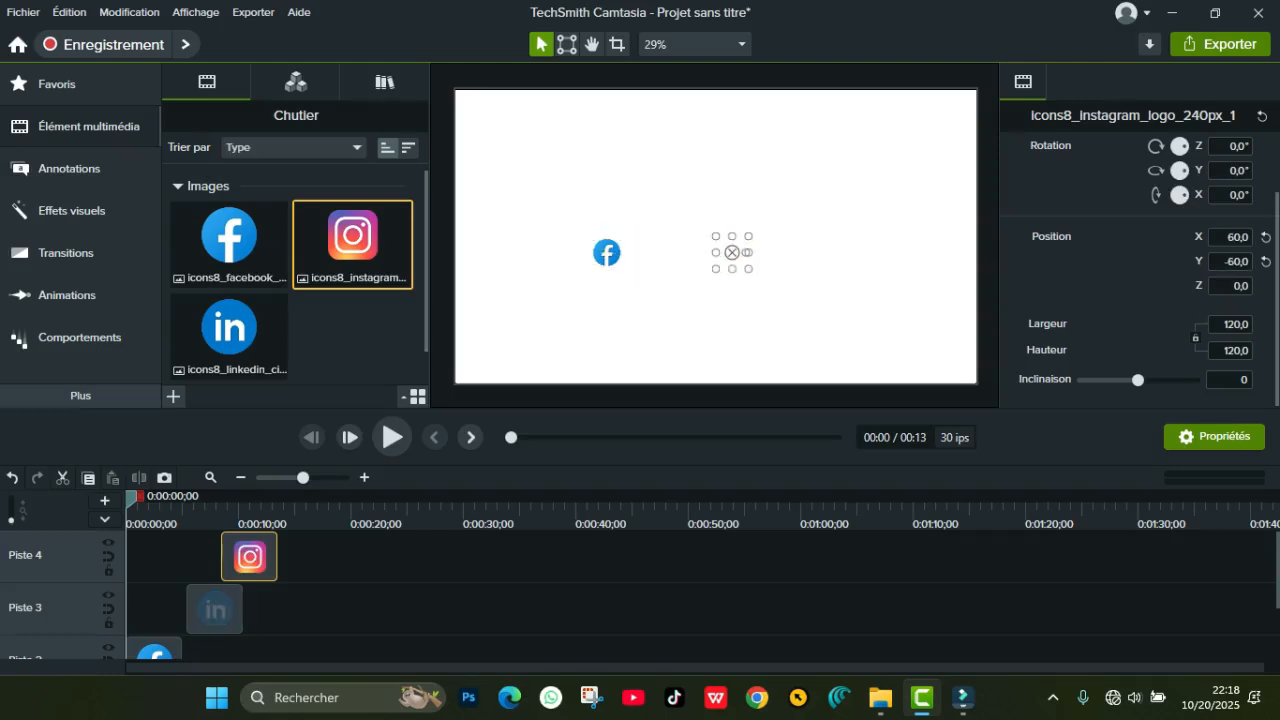
# Preview the timeline from the start and extend the Facebook clip on Piste 2 to the end of the LinkedIn clip
pyautogui.press('space')
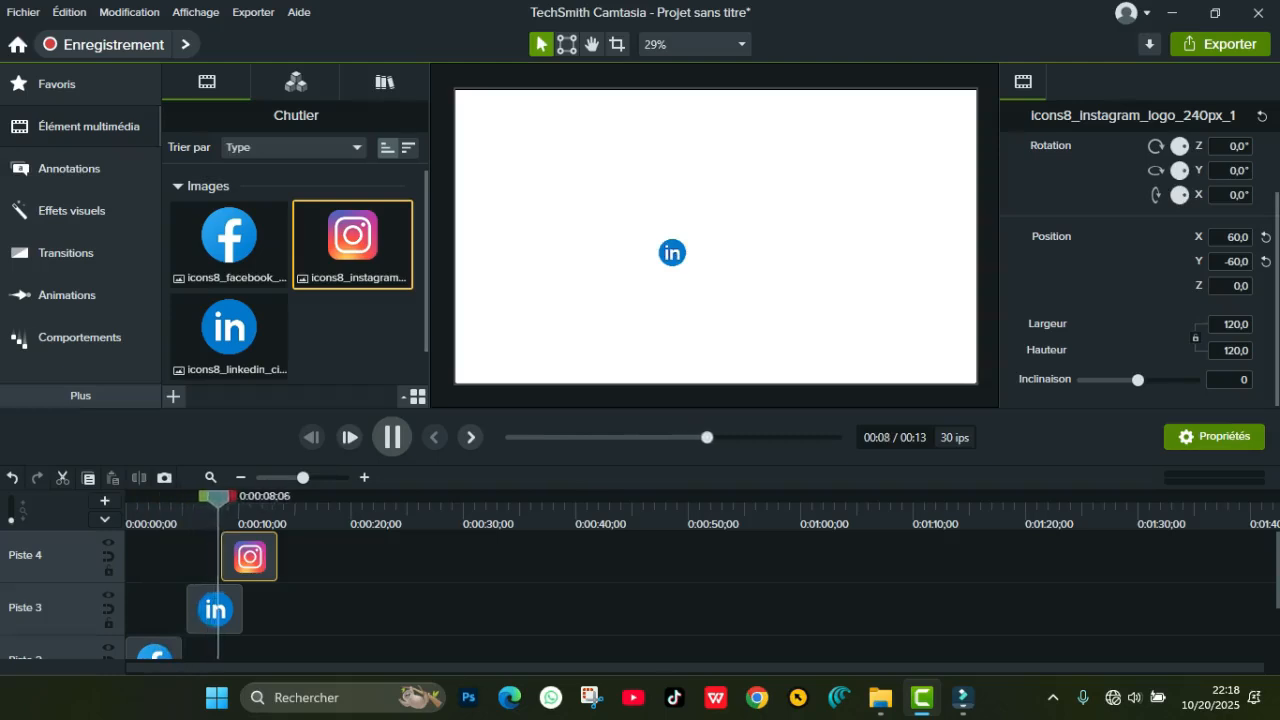
pyautogui.press('space')
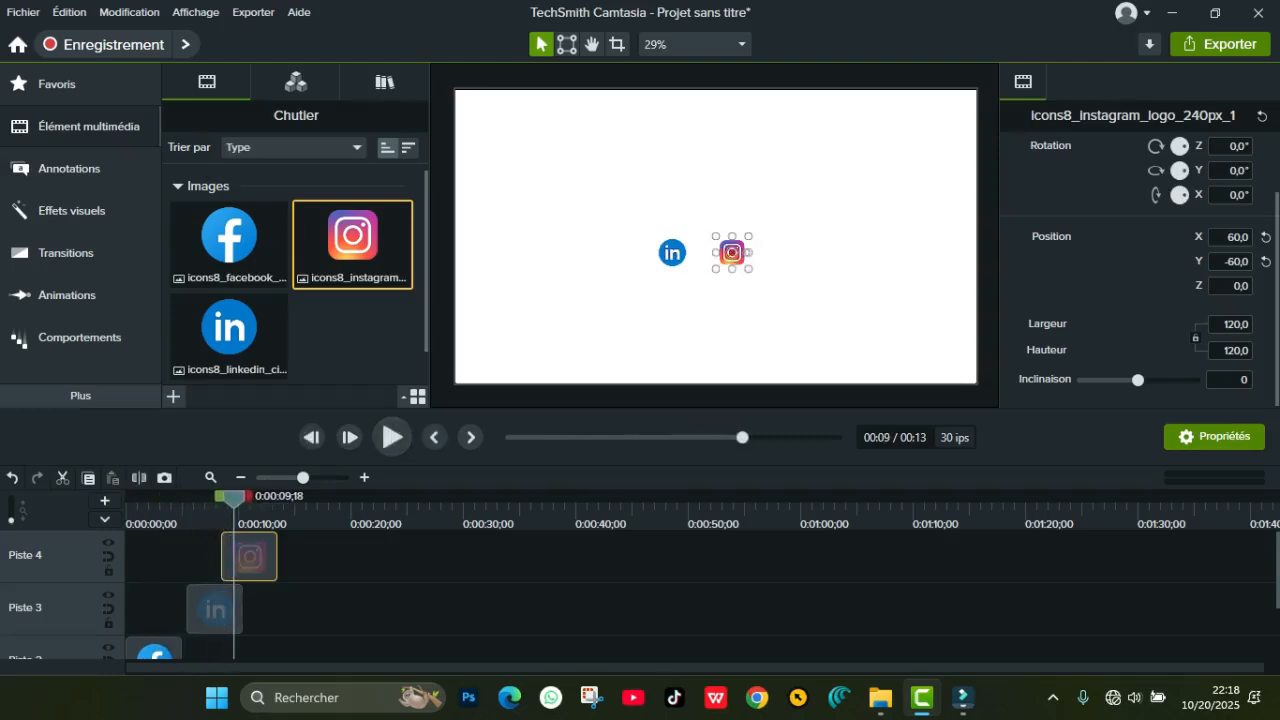
pyautogui.scroll(-1, 400, 590)
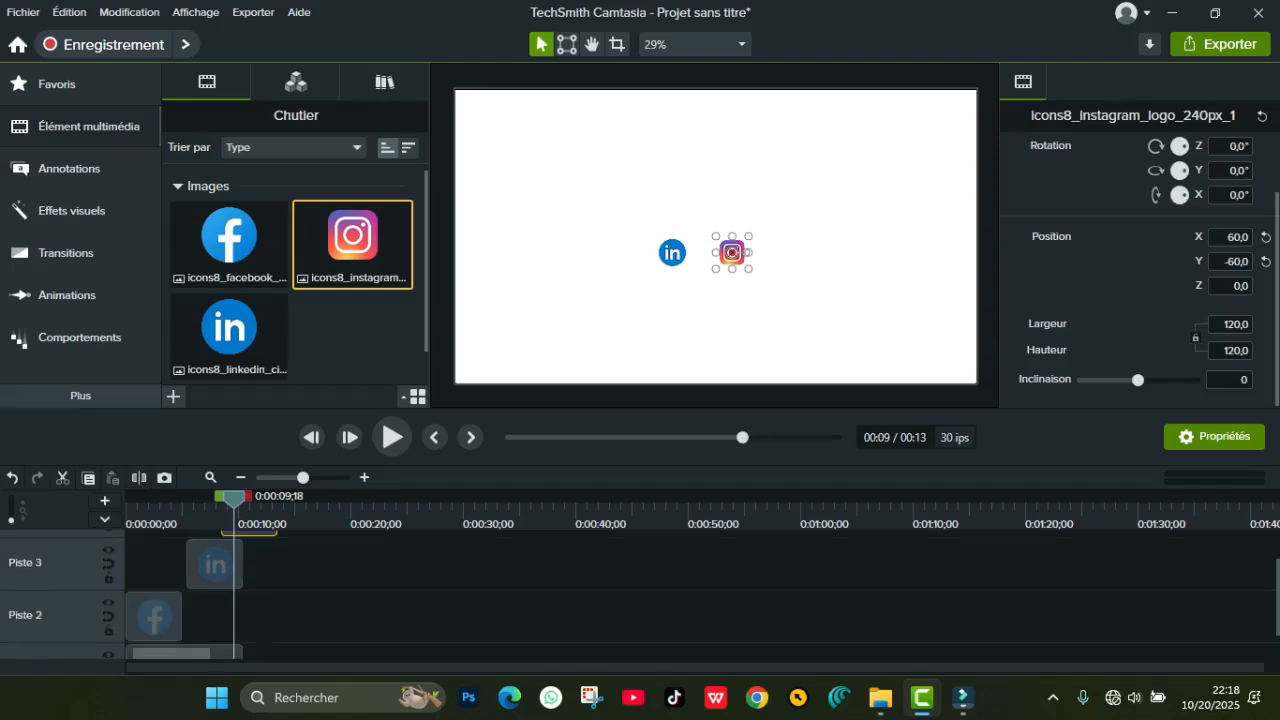
pyautogui.moveTo(181, 615); pyautogui.dragTo(242, 615)
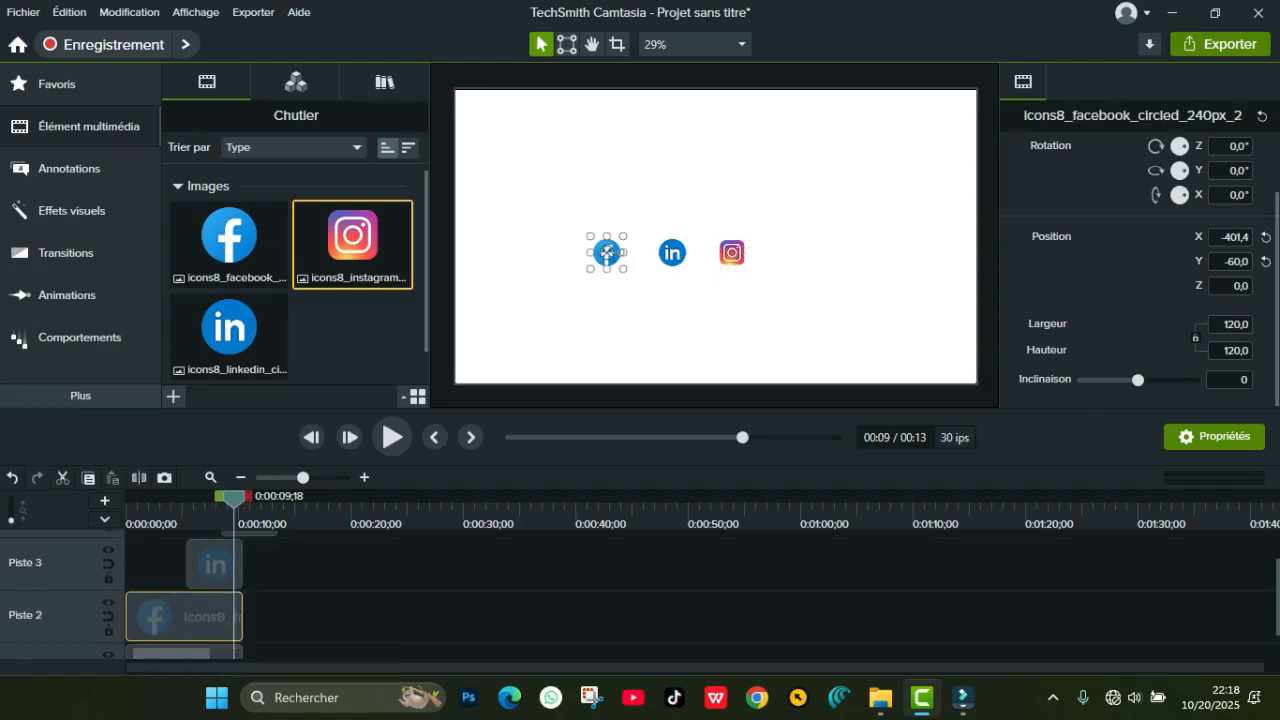
pyautogui.scroll(1, 200, 600)
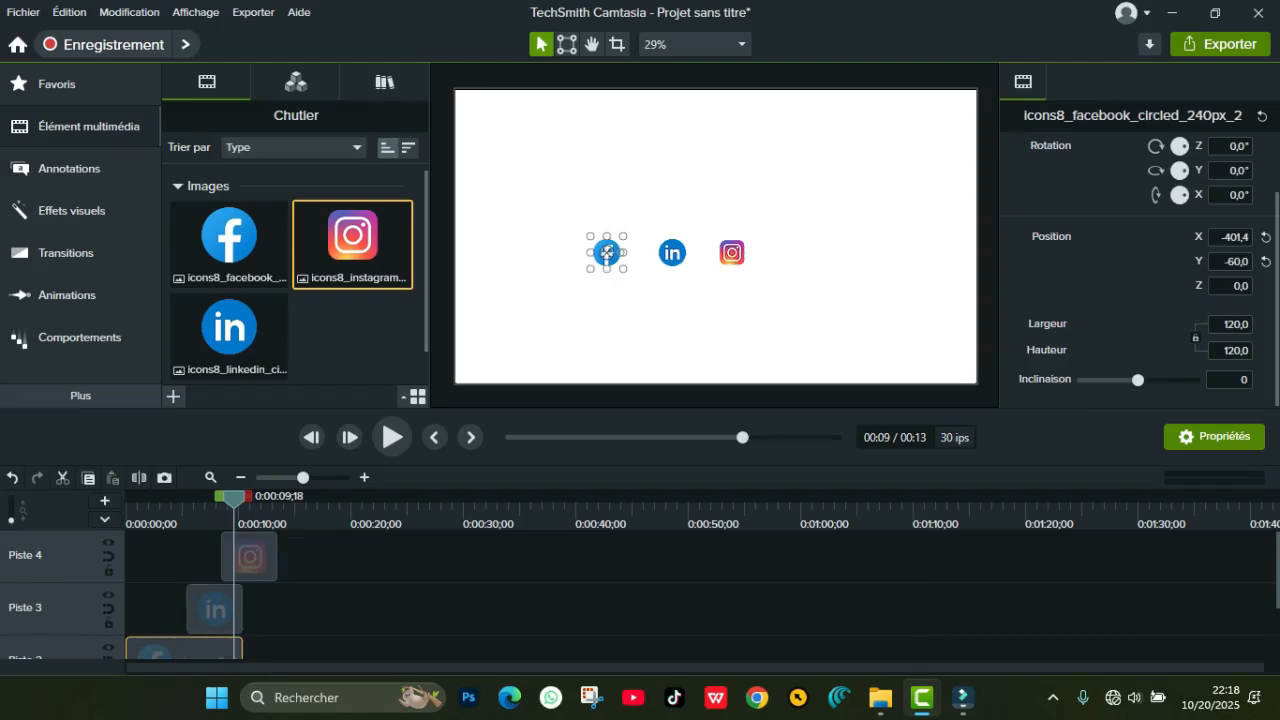
# Deselect the Facebook clip and lock the background's track, Piste 1
pyautogui.scroll(-4, 607, 252)
pyautogui.scroll(4, 675, 350)
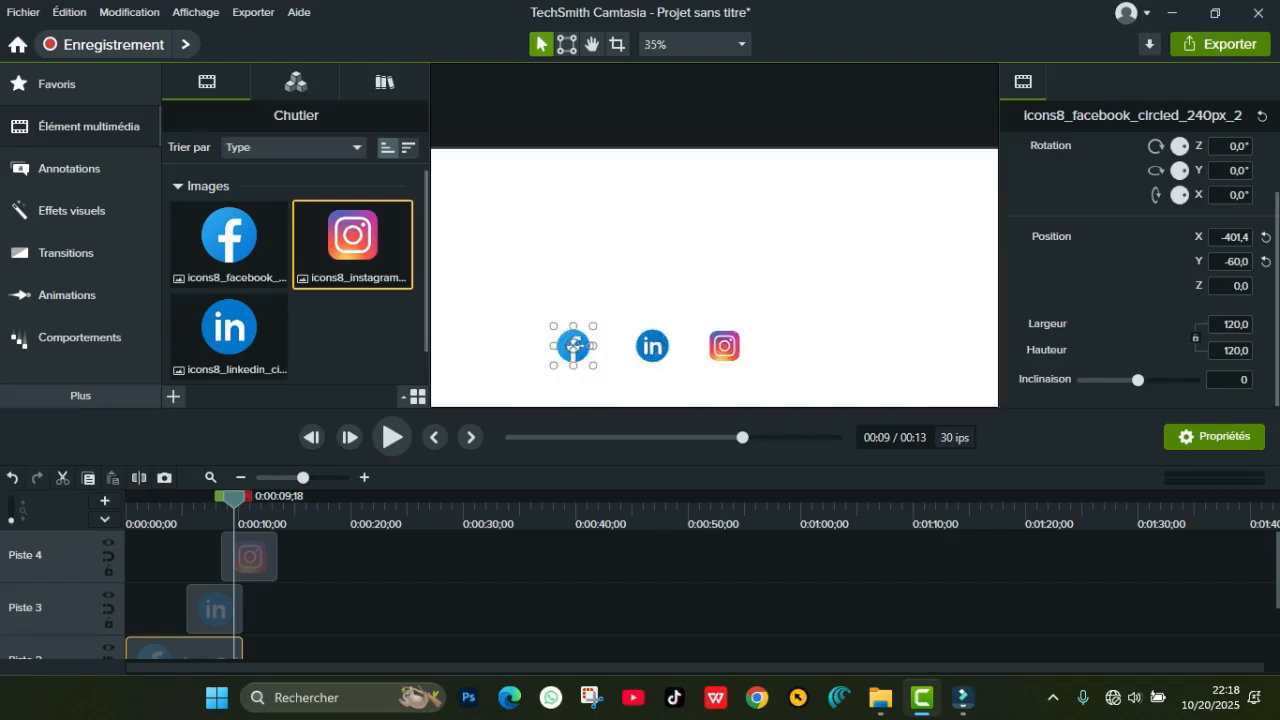
pyautogui.click(530, 590)
pyautogui.scroll(-2, 530, 590)
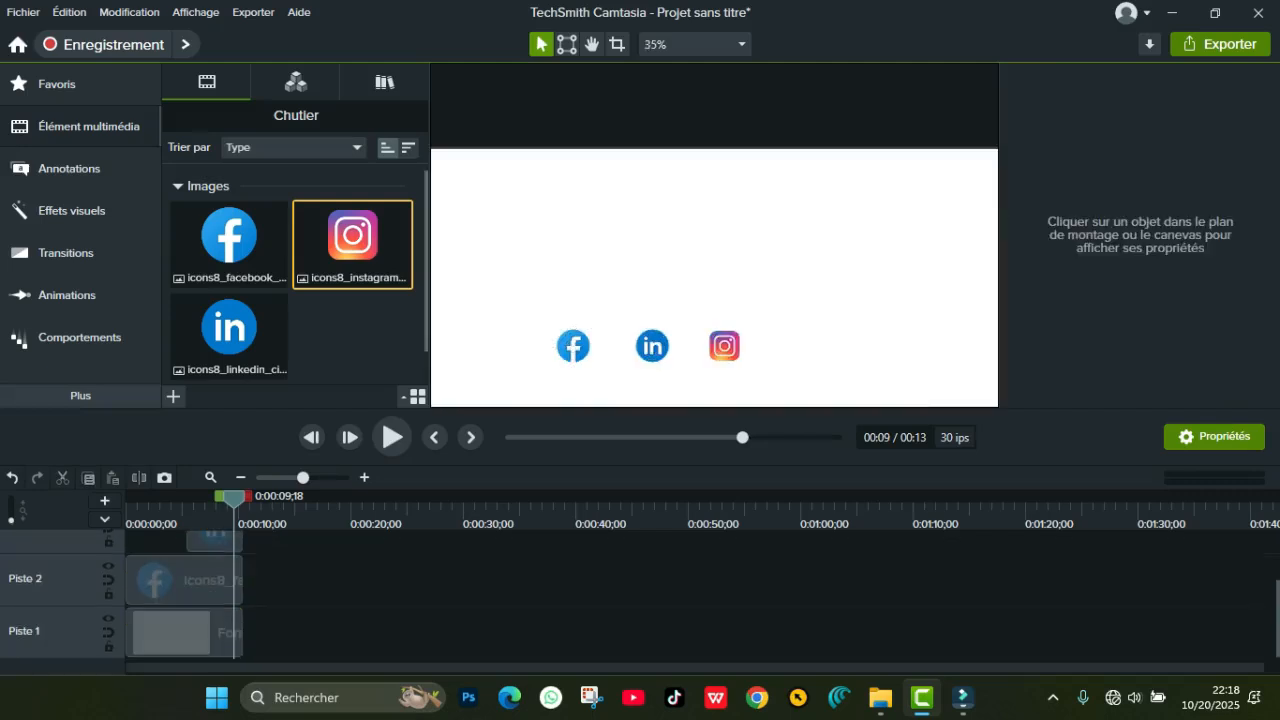
pyautogui.click(108, 647)
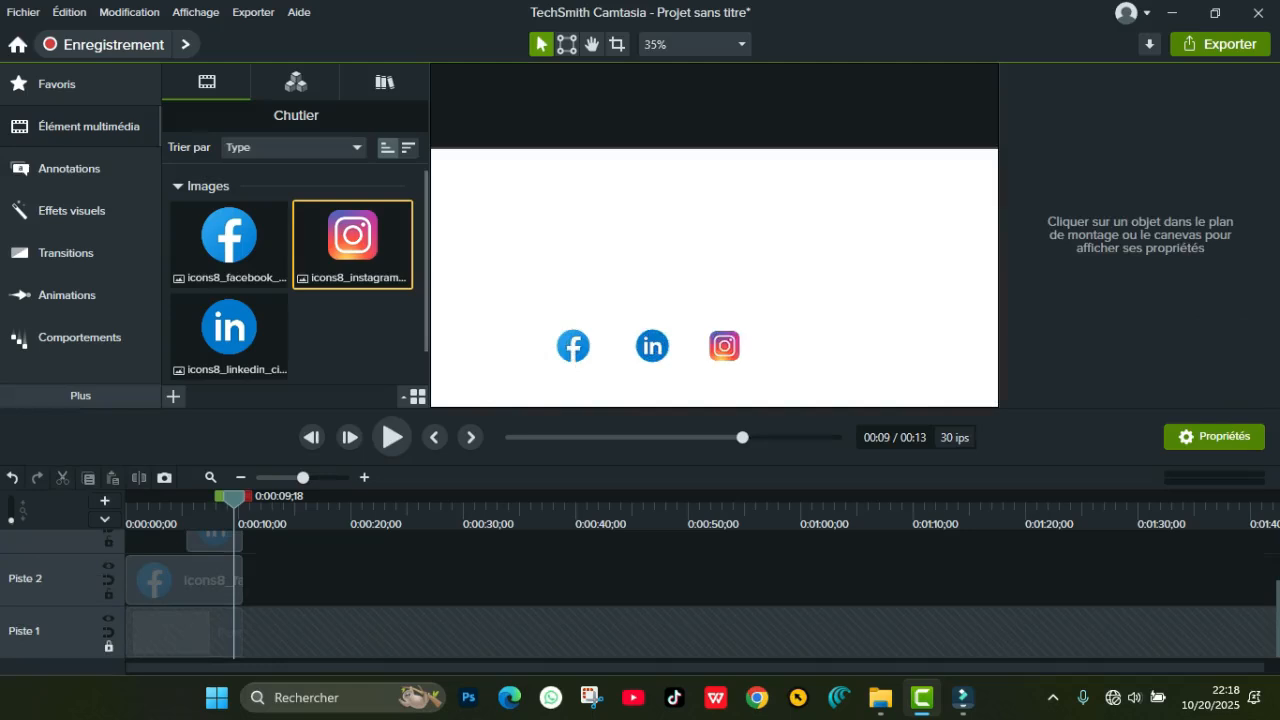
# Spread the icons horizontally by moving Instagram to X 266.9 and LinkedIn to X 0, keeping both at Y -60
pyautogui.scroll(-4, 690, 343)
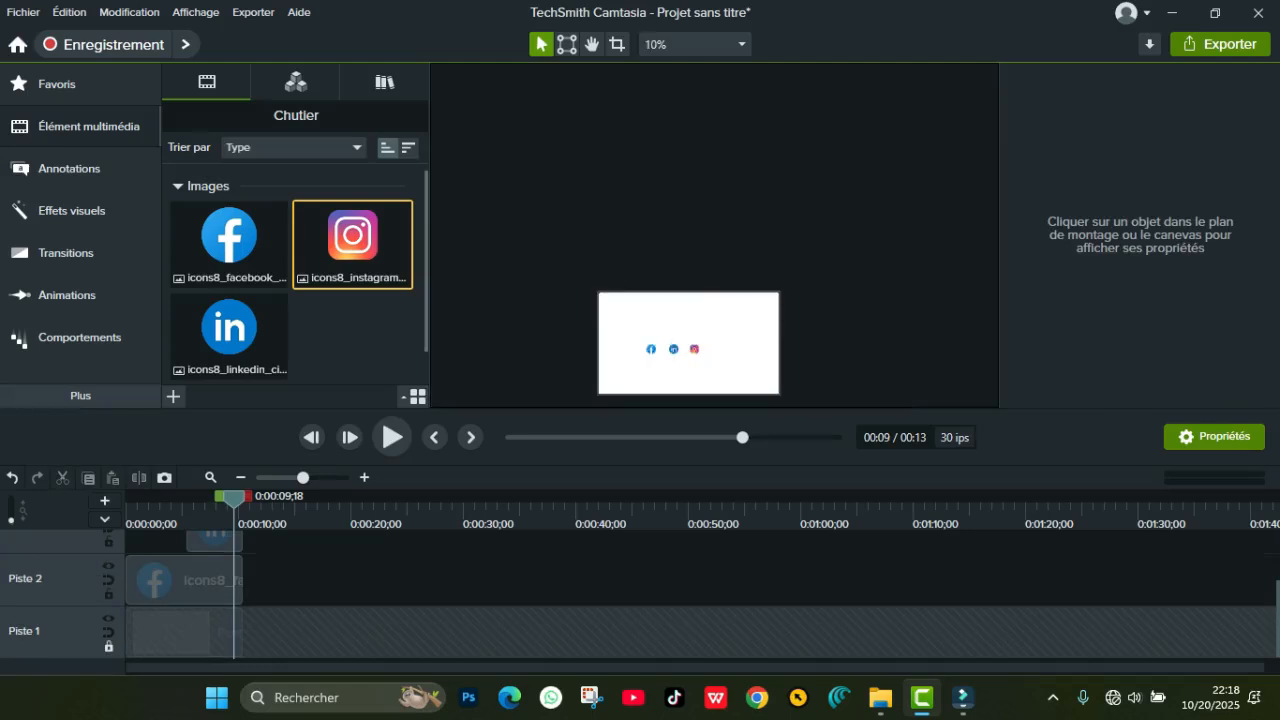
pyautogui.scroll(2, 844, 347)
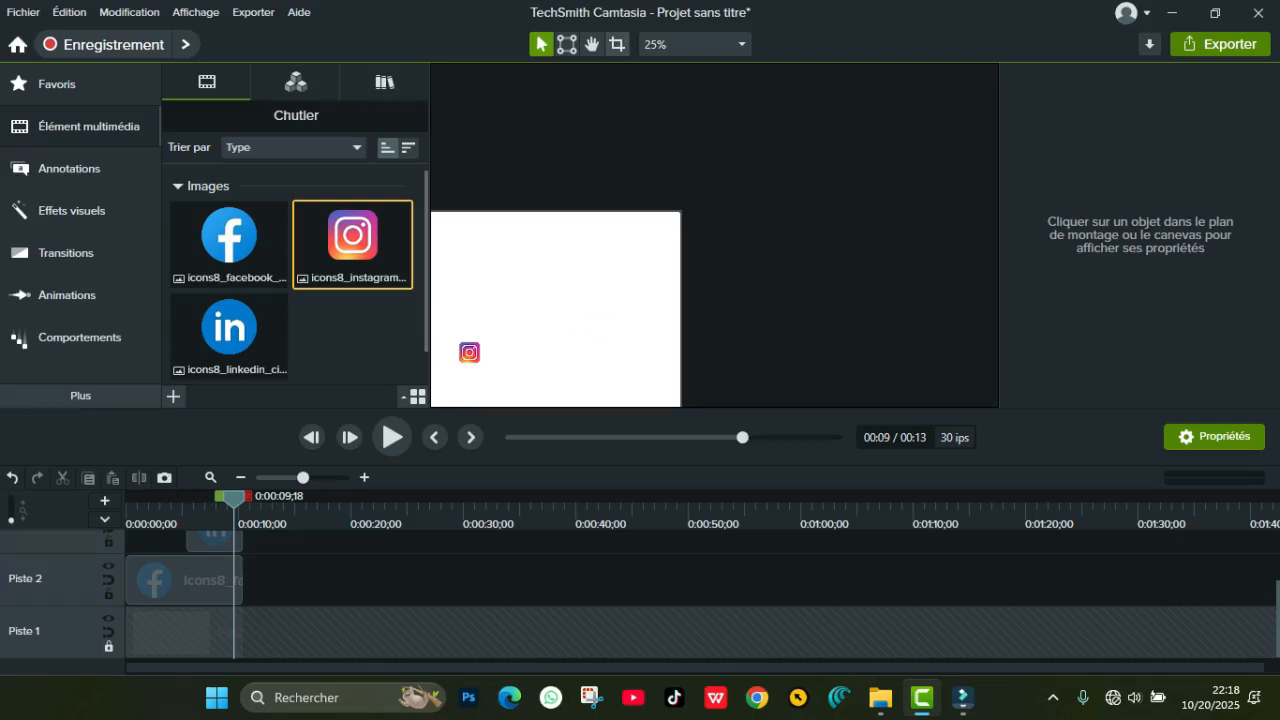
pyautogui.click(690, 44)
pyautogui.click(679, 69)
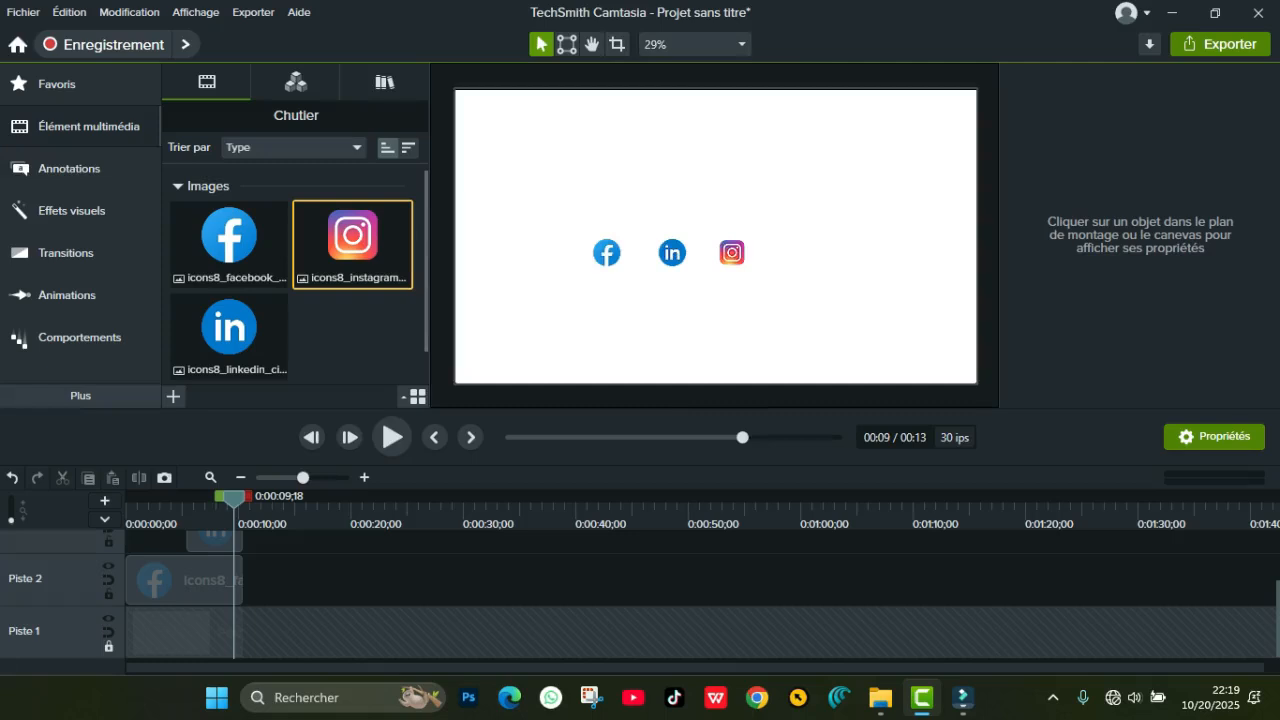
pyautogui.moveTo(732, 252); pyautogui.dragTo(788, 252)
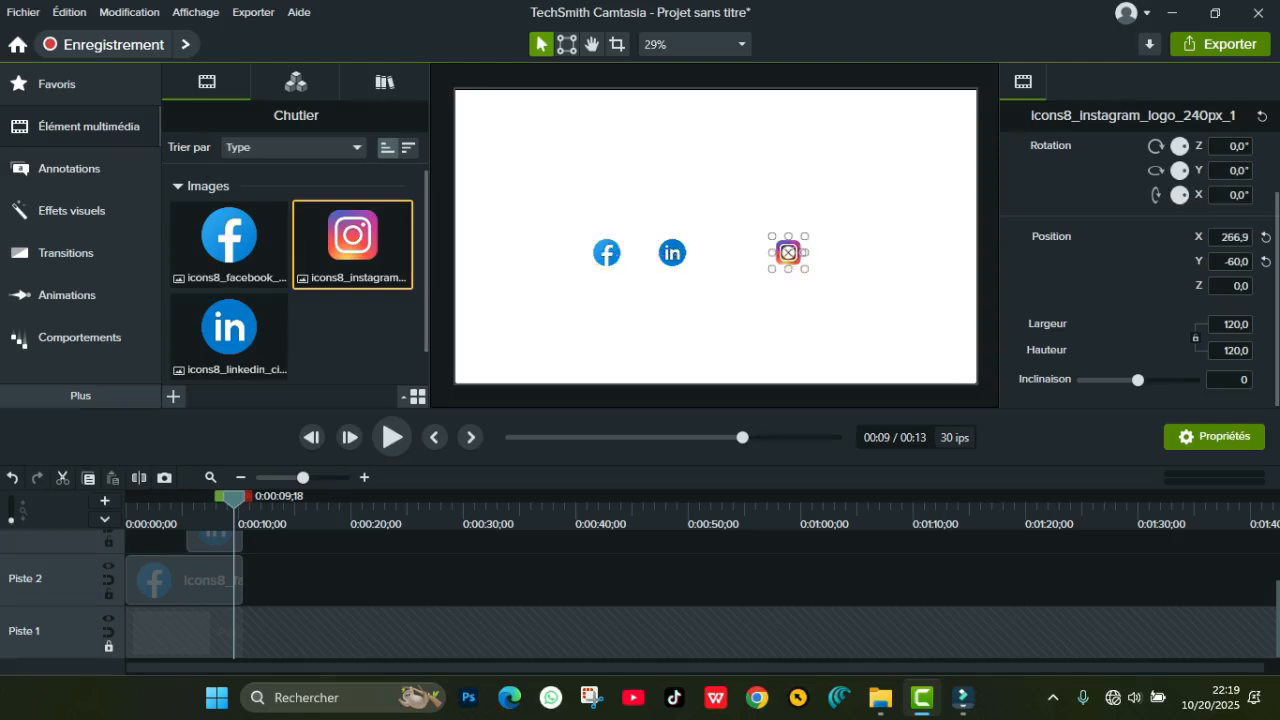
pyautogui.click(672, 252)
pyautogui.moveTo(672, 252); pyautogui.dragTo(716, 252)
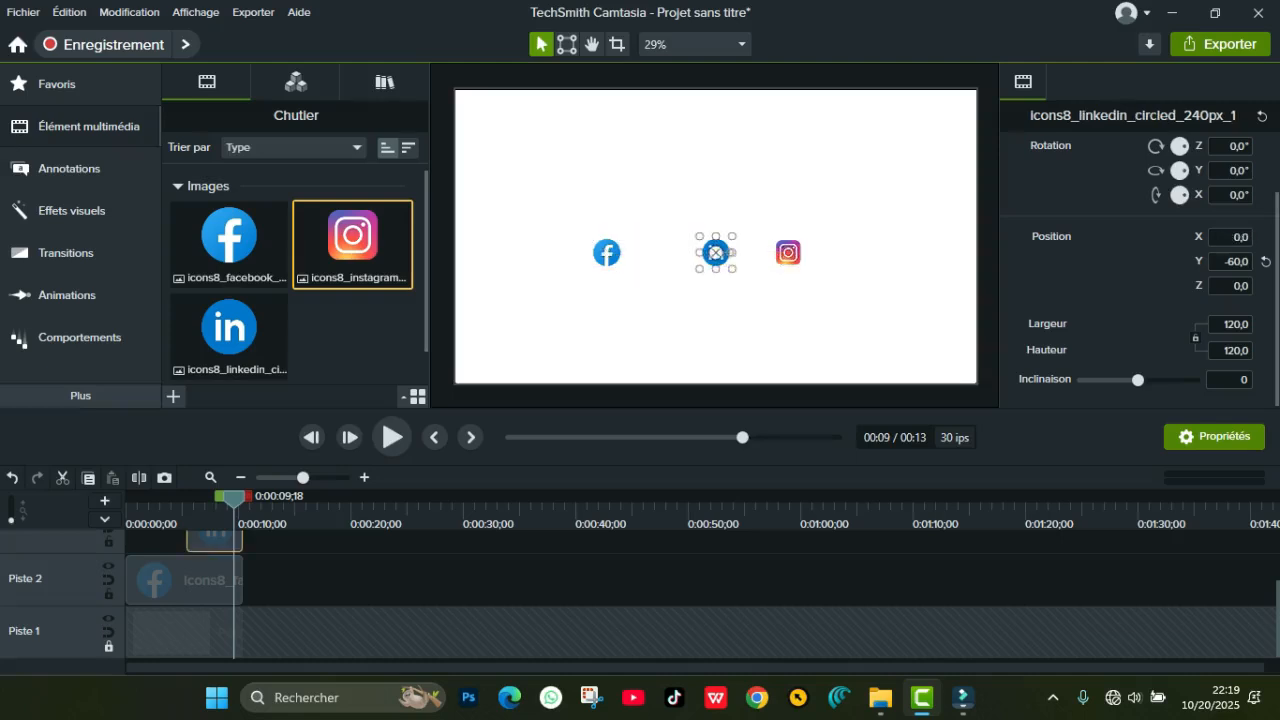
# Even out the icon spacing by moving Facebook to X -166.9 and LinkedIn to X 60, both at Y -60
pyautogui.click(607, 252)
pyautogui.moveTo(607, 252); pyautogui.dragTo(731, 252)
pyautogui.click(733, 312)
pyautogui.moveTo(651, 252)
pyautogui.mouseDown()
pyautogui.moveTo(756, 253)
pyautogui.moveTo(670, 252)
pyautogui.mouseUp()
pyautogui.moveTo(756, 252); pyautogui.dragTo(732, 253)
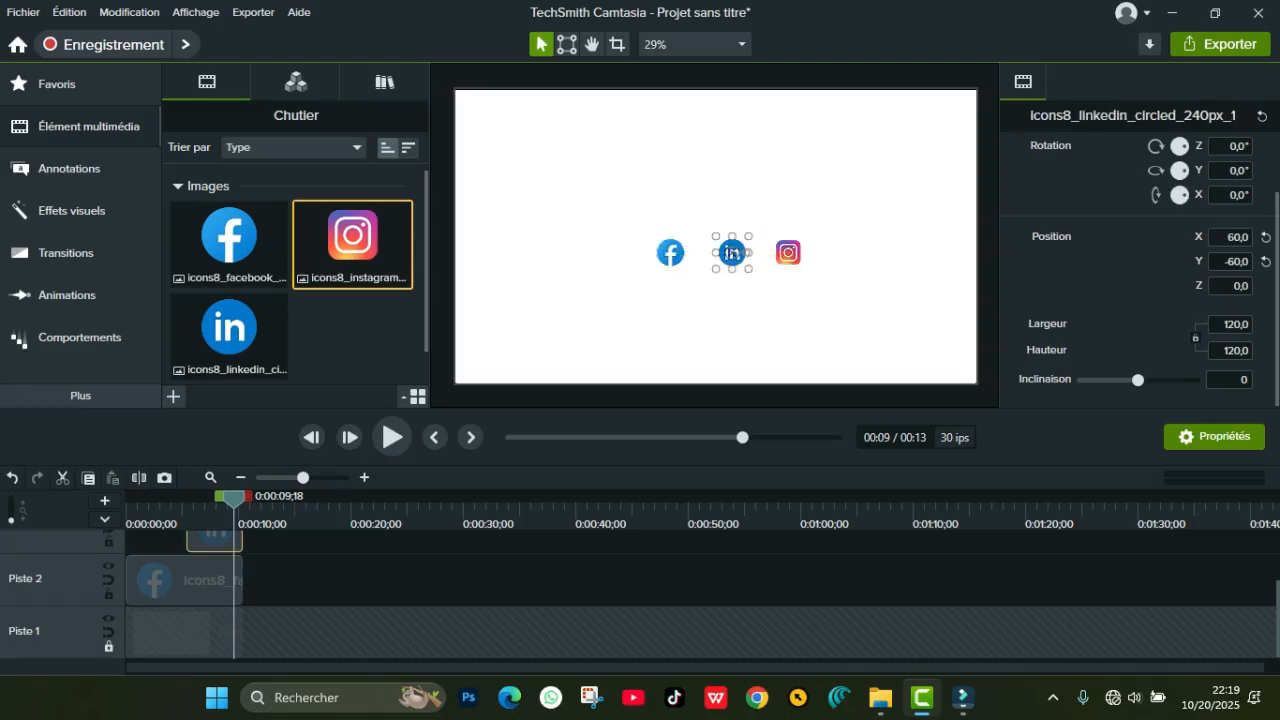
pyautogui.click(852, 252)
# Set the duration of the Facebook clip on Piste 2 to 6,4 seconds
pyautogui.scroll(1, 852, 252)
pyautogui.scroll(-2, 852, 252)
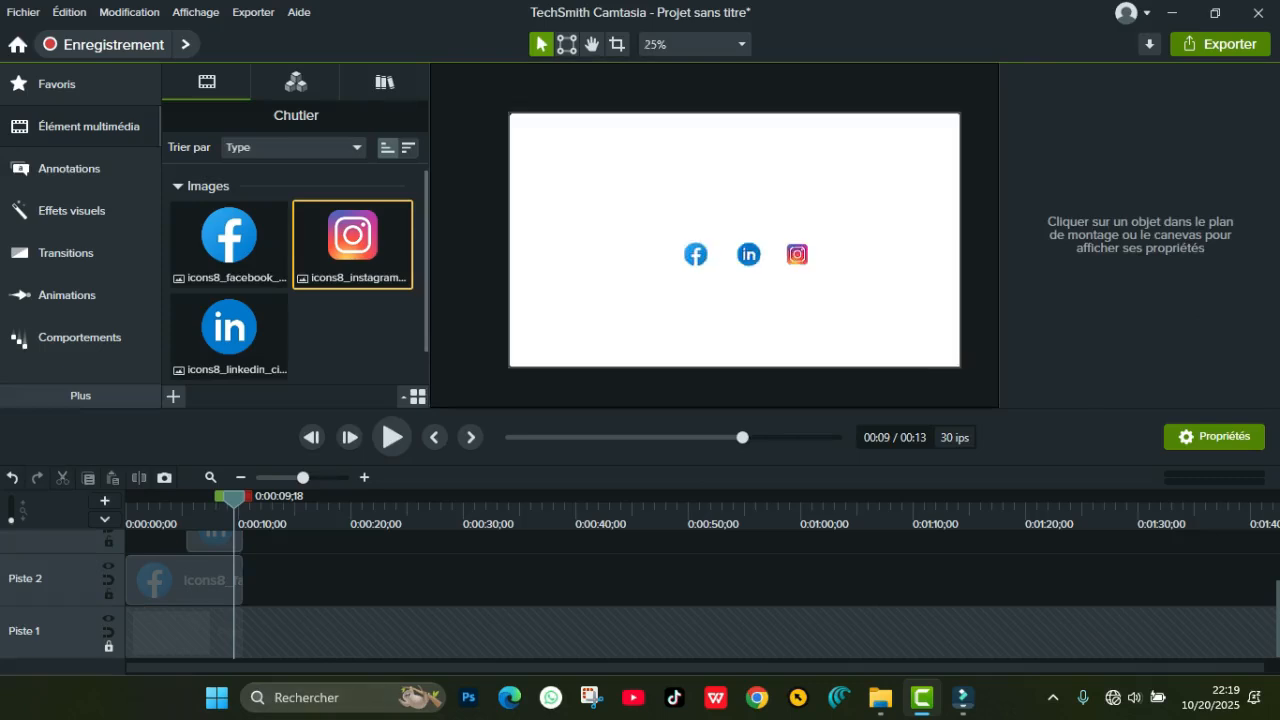
pyautogui.click(697, 255)
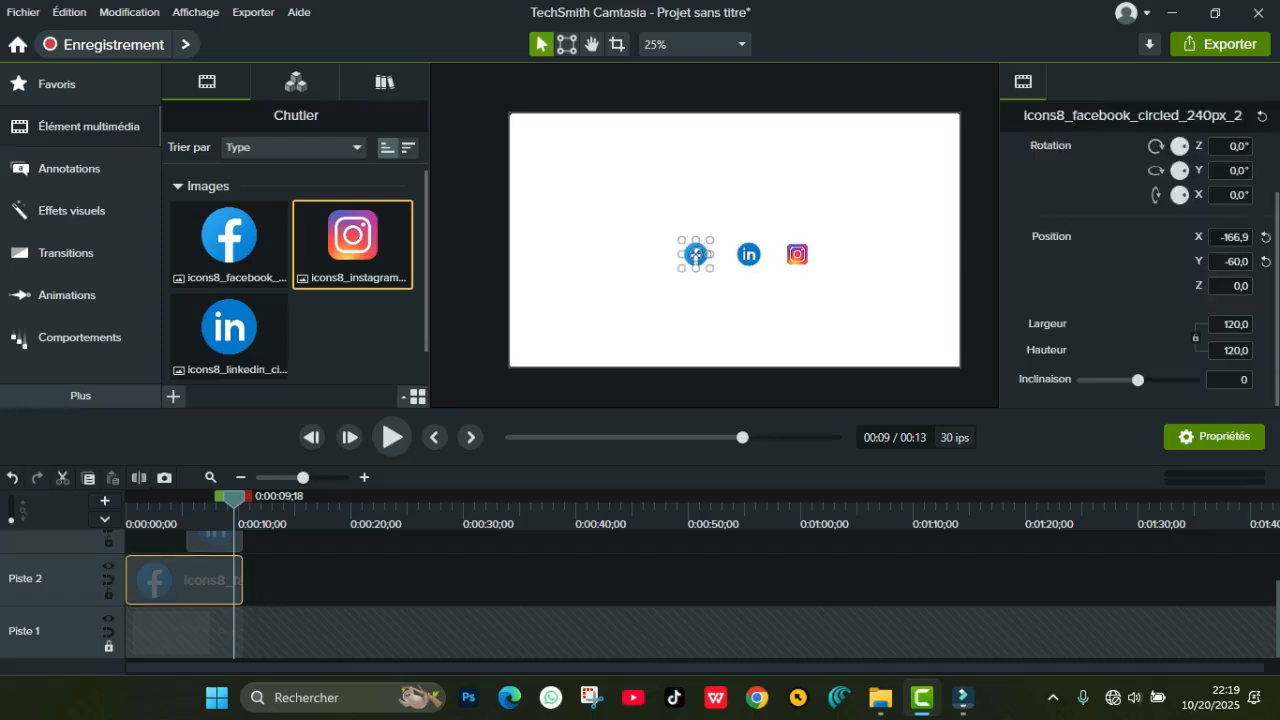
pyautogui.click(130, 515)
pyautogui.rightClick(200, 562)
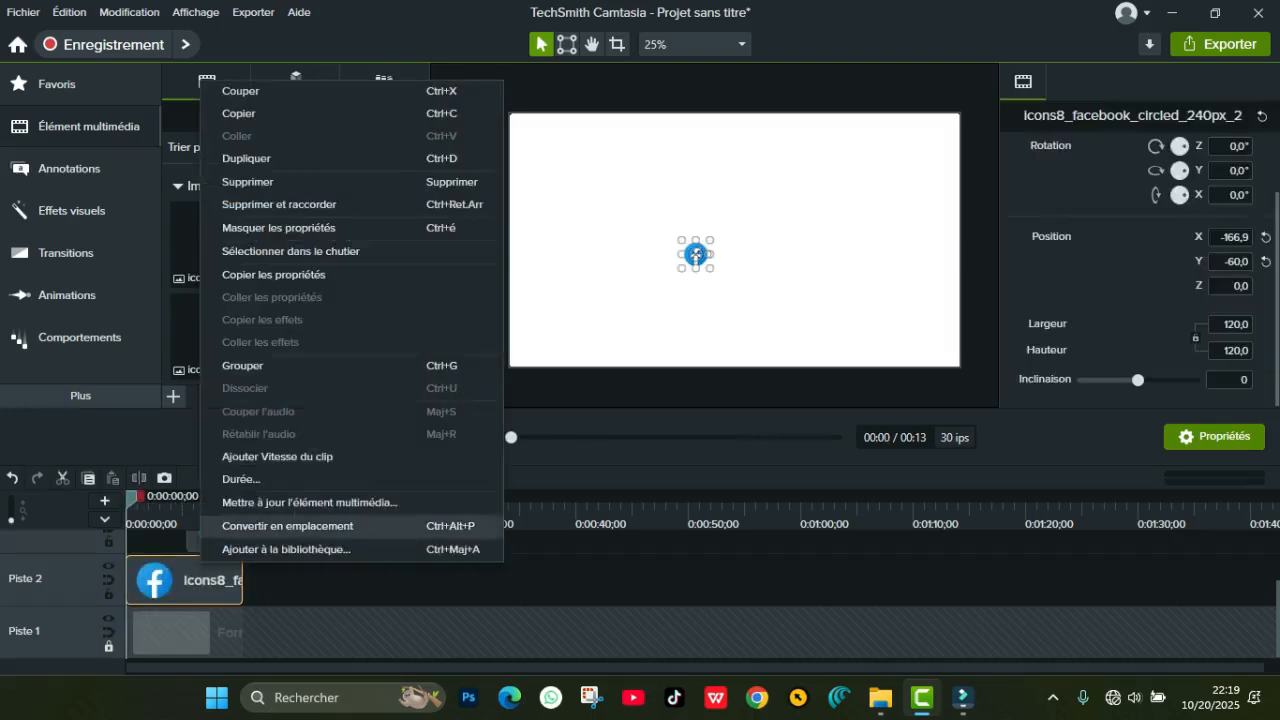
pyautogui.click(241, 479)
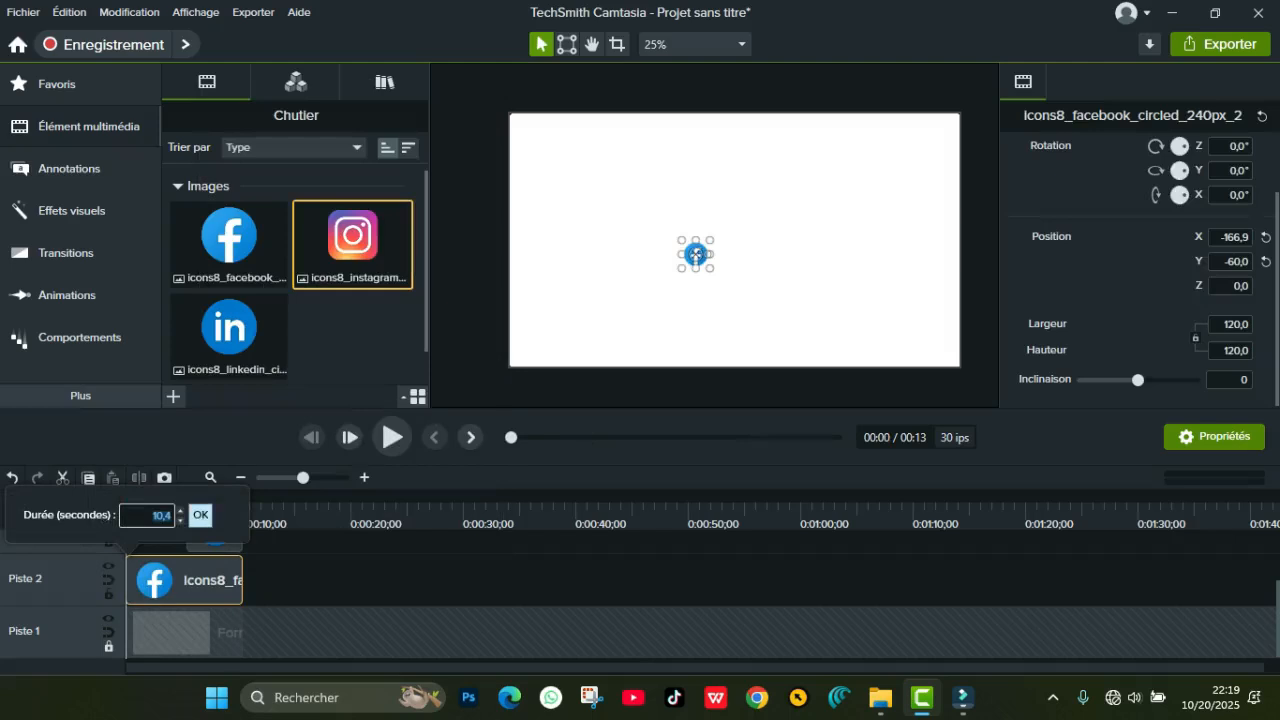
pyautogui.write('6,4')
pyautogui.press('Up')
pyautogui.press('Up')
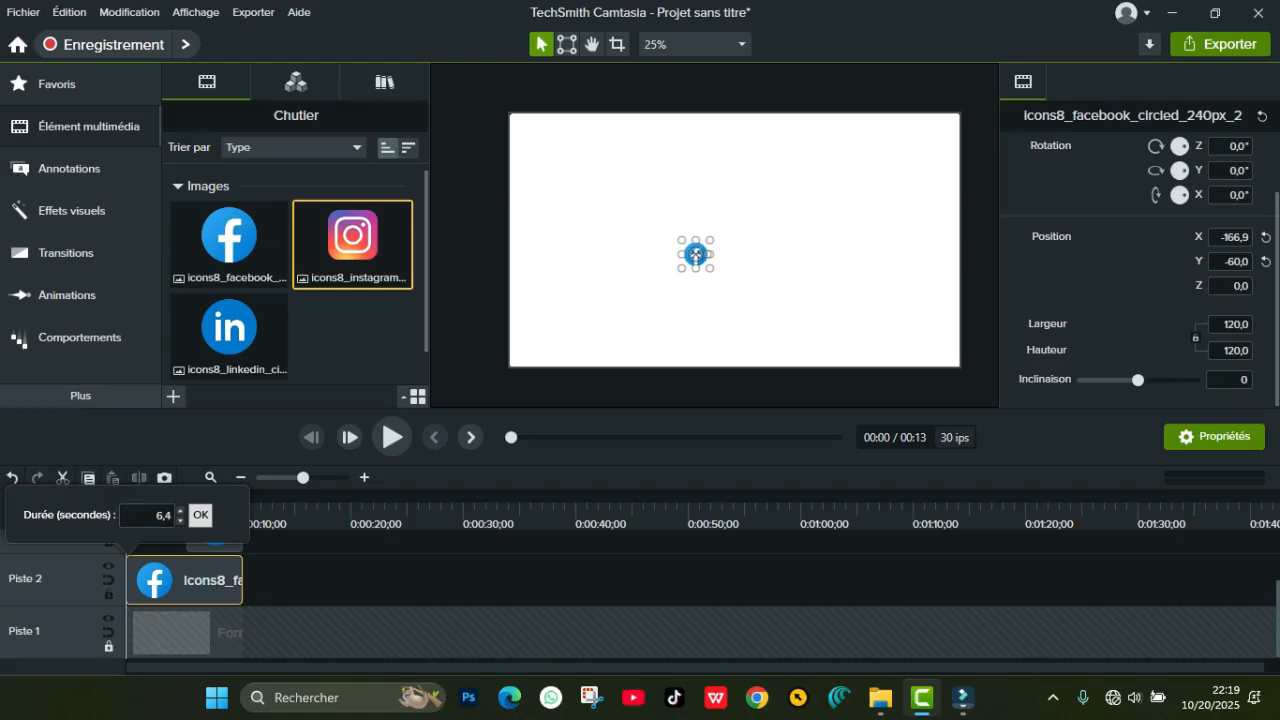
pyautogui.click(200, 515)
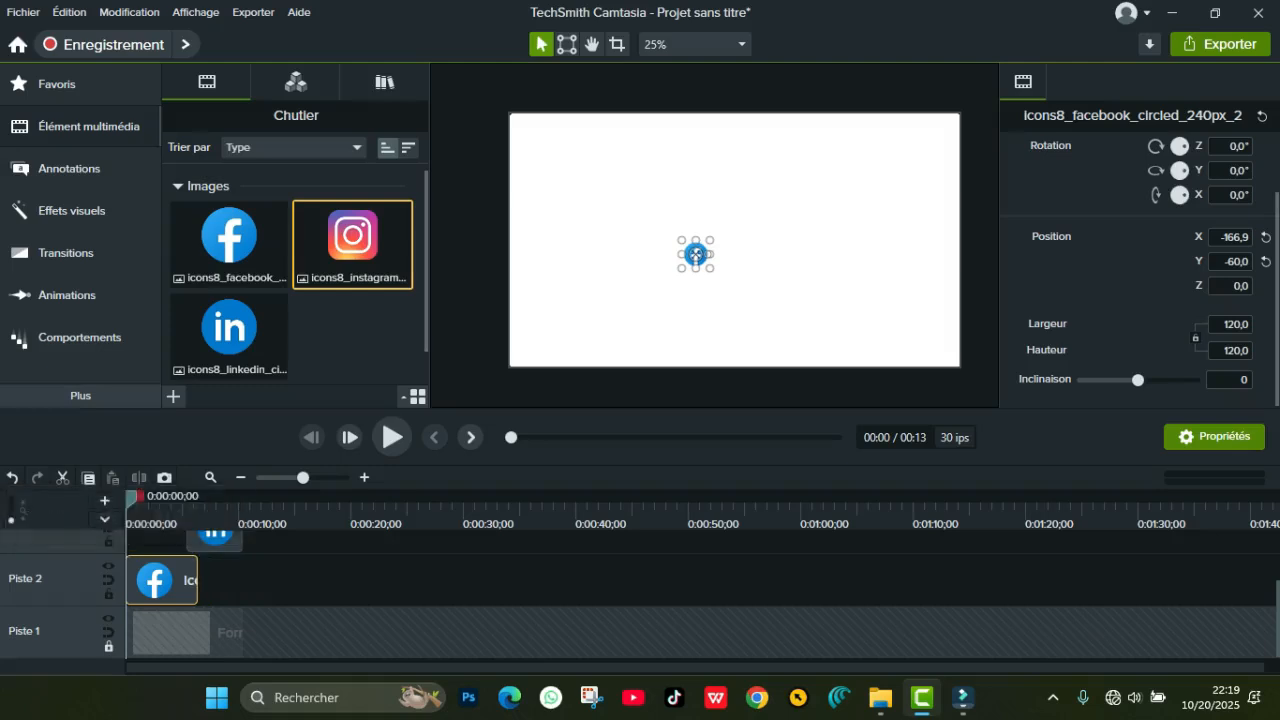
# Check the duration settings of the LinkedIn clip on Piste 3 and the Instagram clip on Piste 4
pyautogui.scroll(1, 215, 590)
pyautogui.click(215, 573)
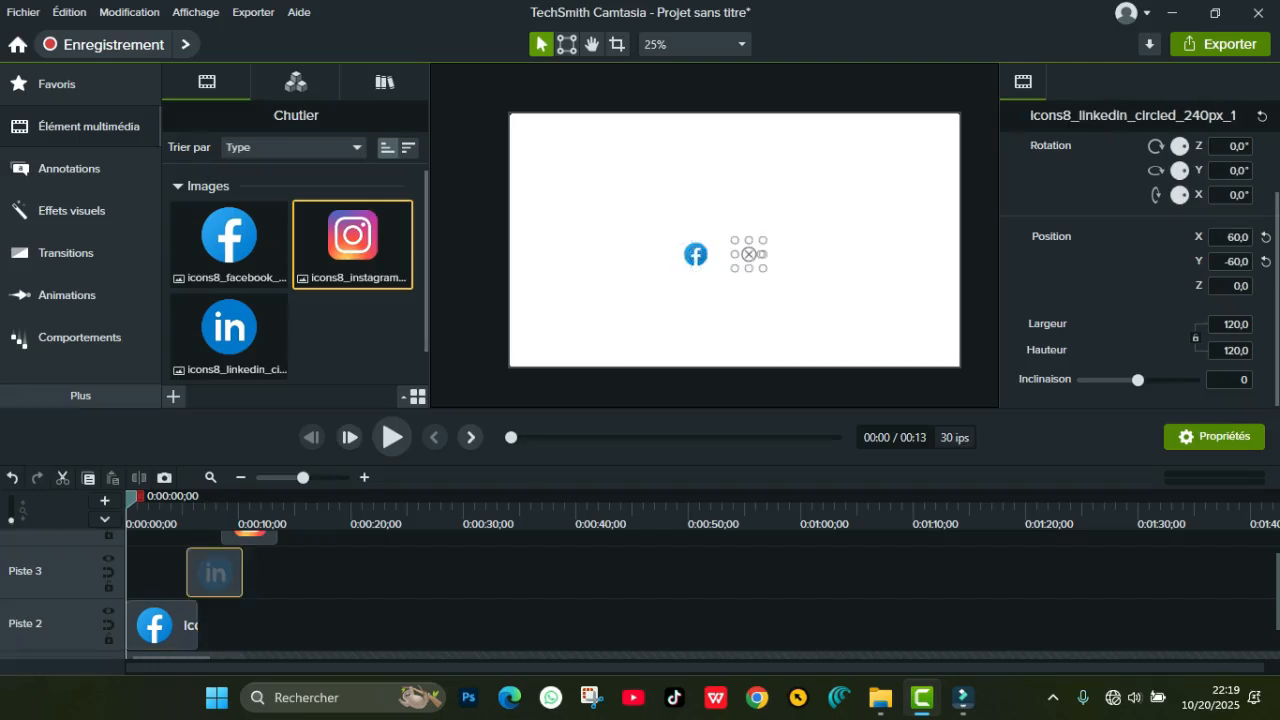
pyautogui.rightClick(226, 560)
pyautogui.click(268, 477)
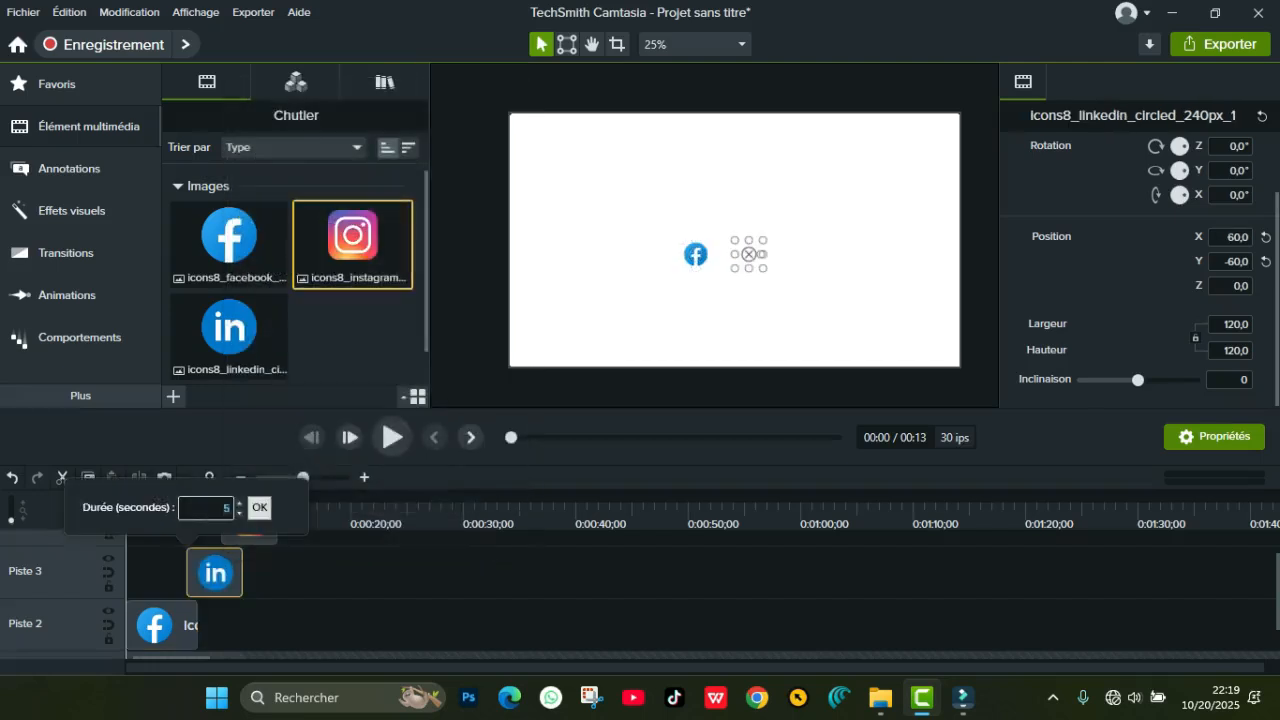
pyautogui.click(259, 508)
pyautogui.scroll(1, 252, 562)
pyautogui.click(252, 557)
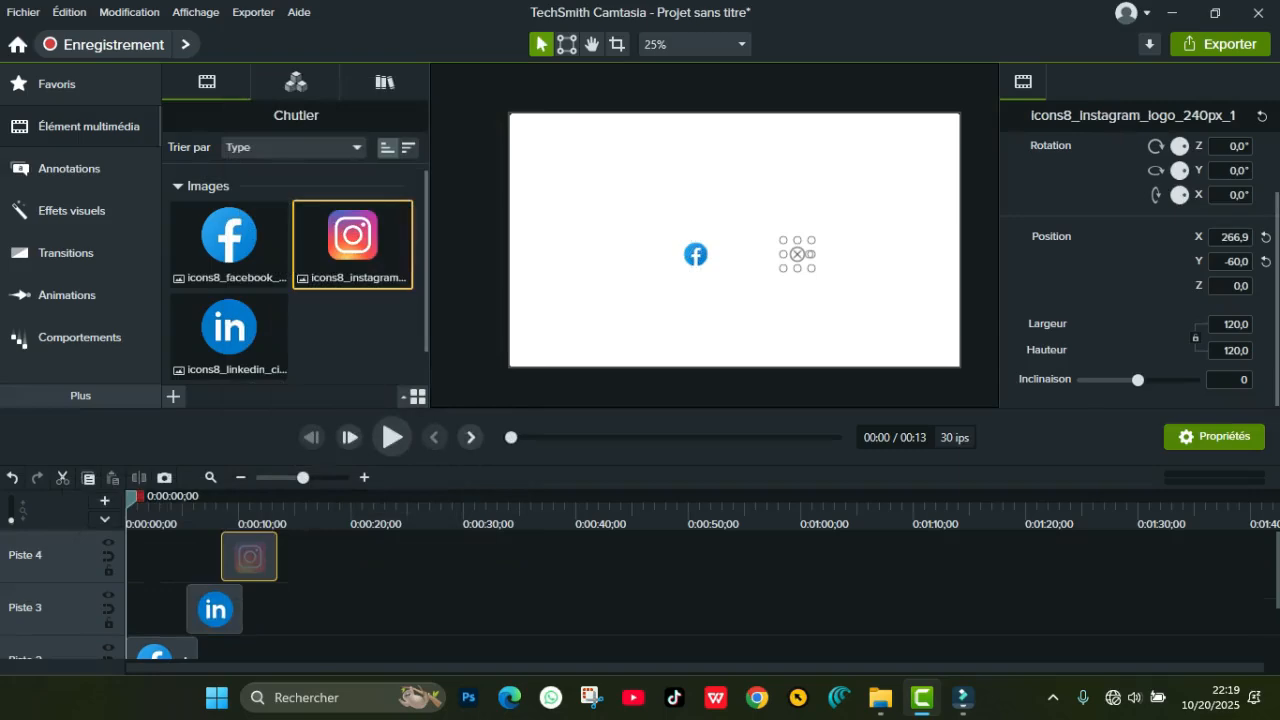
pyautogui.rightClick(265, 550)
pyautogui.click(305, 467)
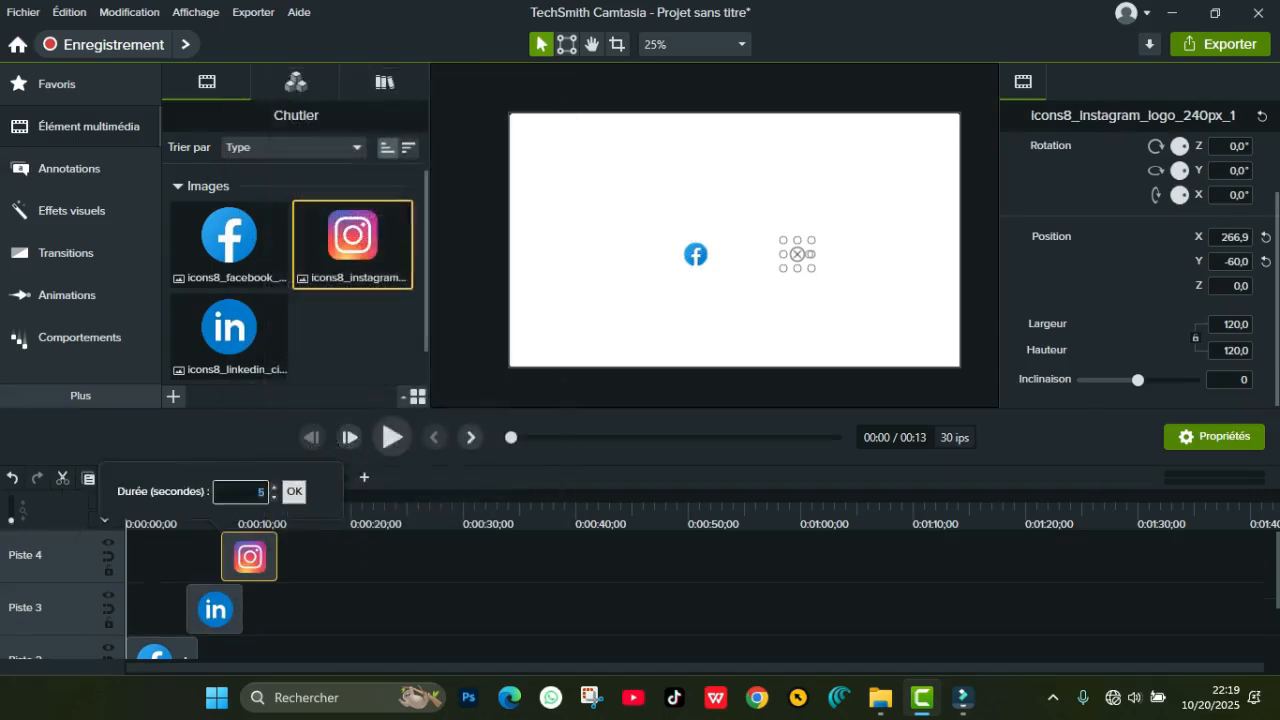
pyautogui.click(294, 492)
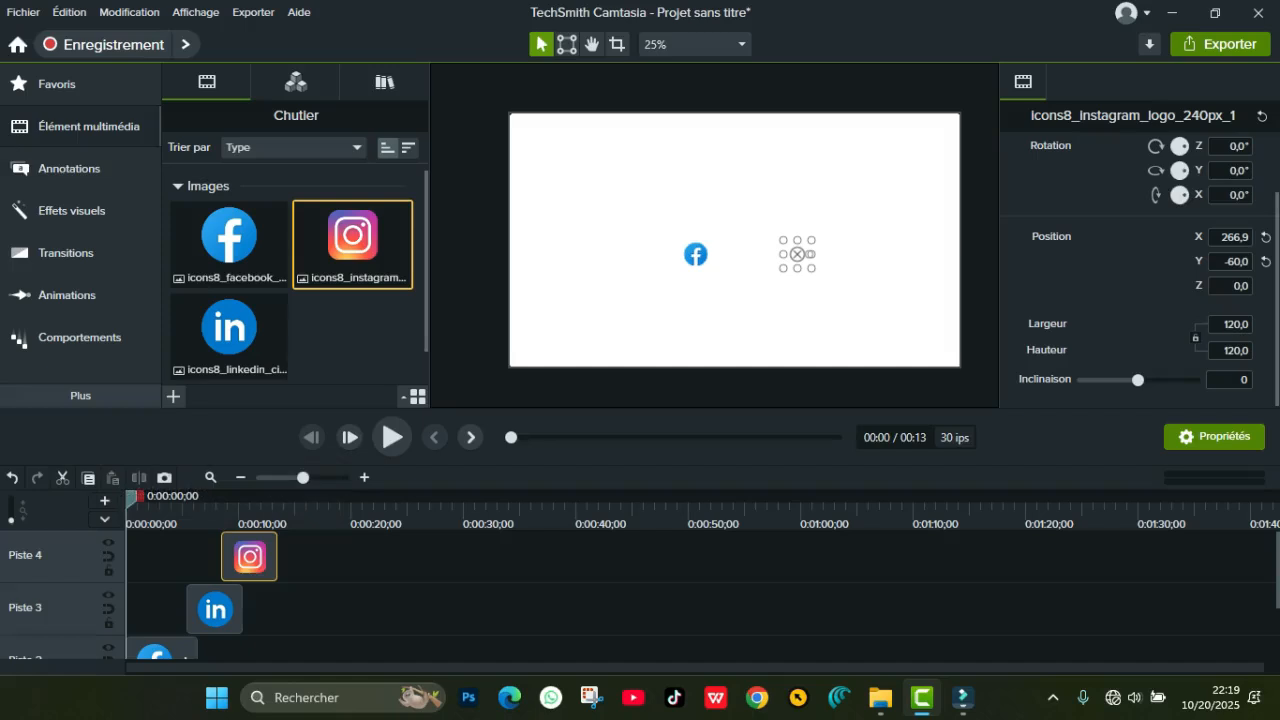
# Move the LinkedIn clip to start at 0:00:03;13 and the Instagram clip at 0:00:06;20, and return the playhead to the start
pyautogui.scroll(-1, 640, 595)
pyautogui.scroll(1, 640, 595)
pyautogui.moveTo(129, 498); pyautogui.dragTo(165, 498)
pyautogui.moveTo(214, 609); pyautogui.dragTo(192, 609)
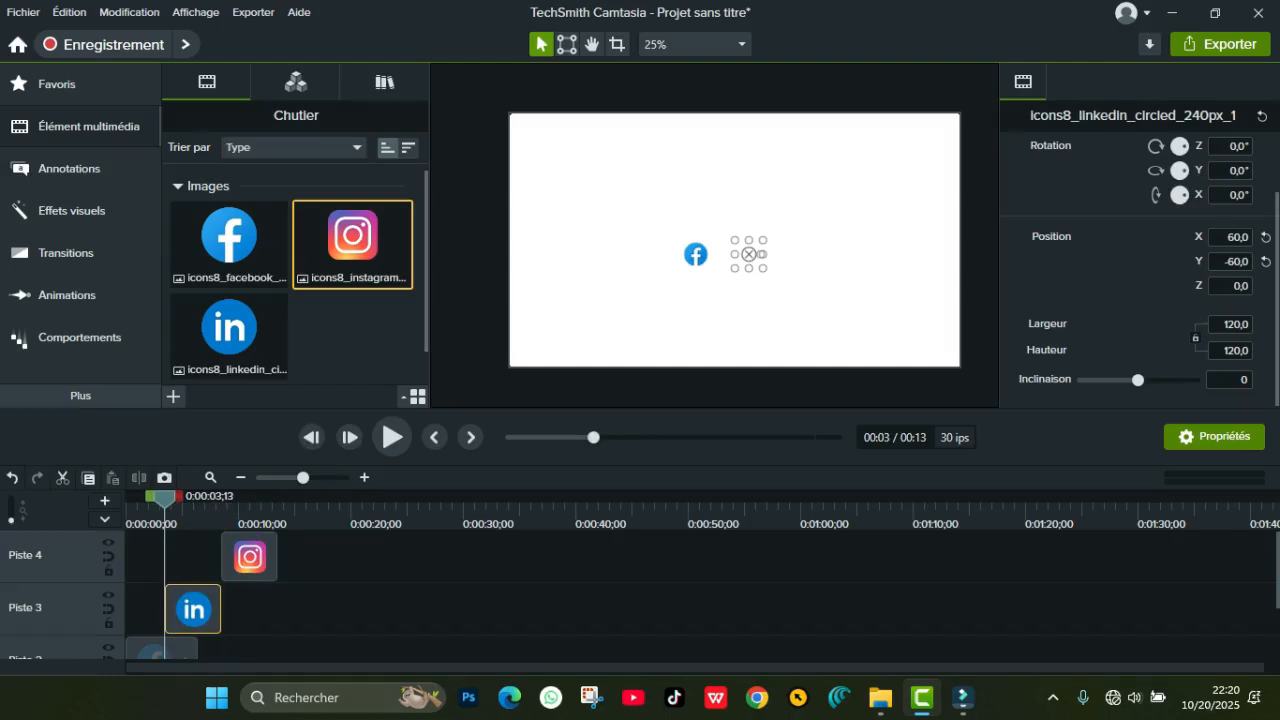
pyautogui.moveTo(165, 498); pyautogui.dragTo(201, 498)
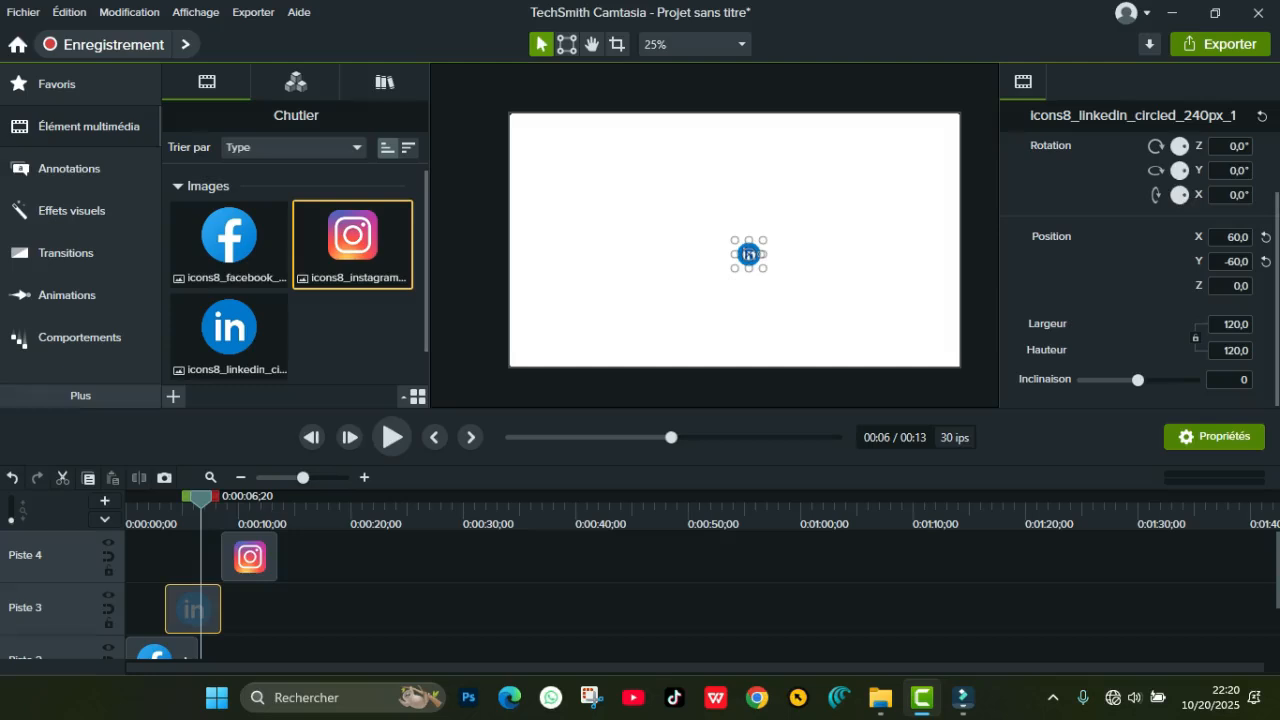
pyautogui.moveTo(249, 557); pyautogui.dragTo(229, 557)
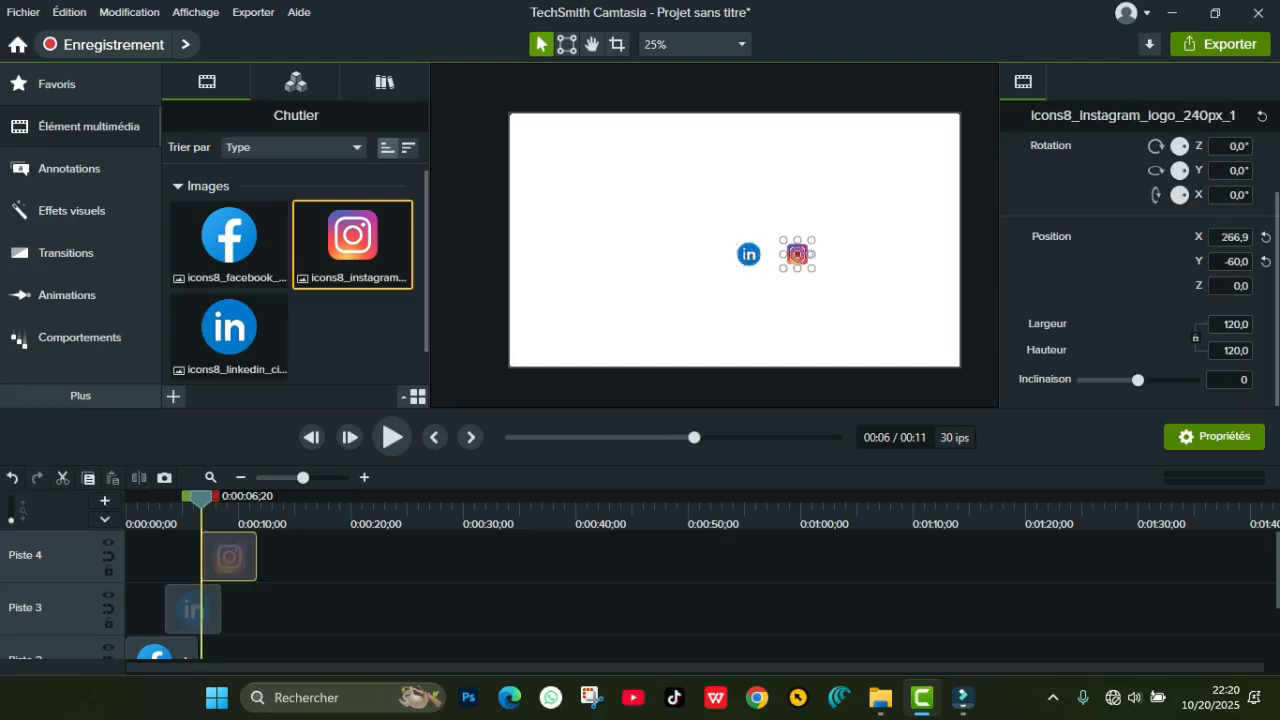
pyautogui.moveTo(201, 498); pyautogui.dragTo(127, 498)
# Extend the ends of the Facebook and LinkedIn clips to about 10 seconds and shift the Instagram clip to end with them
pyautogui.scroll(-1, 640, 590)
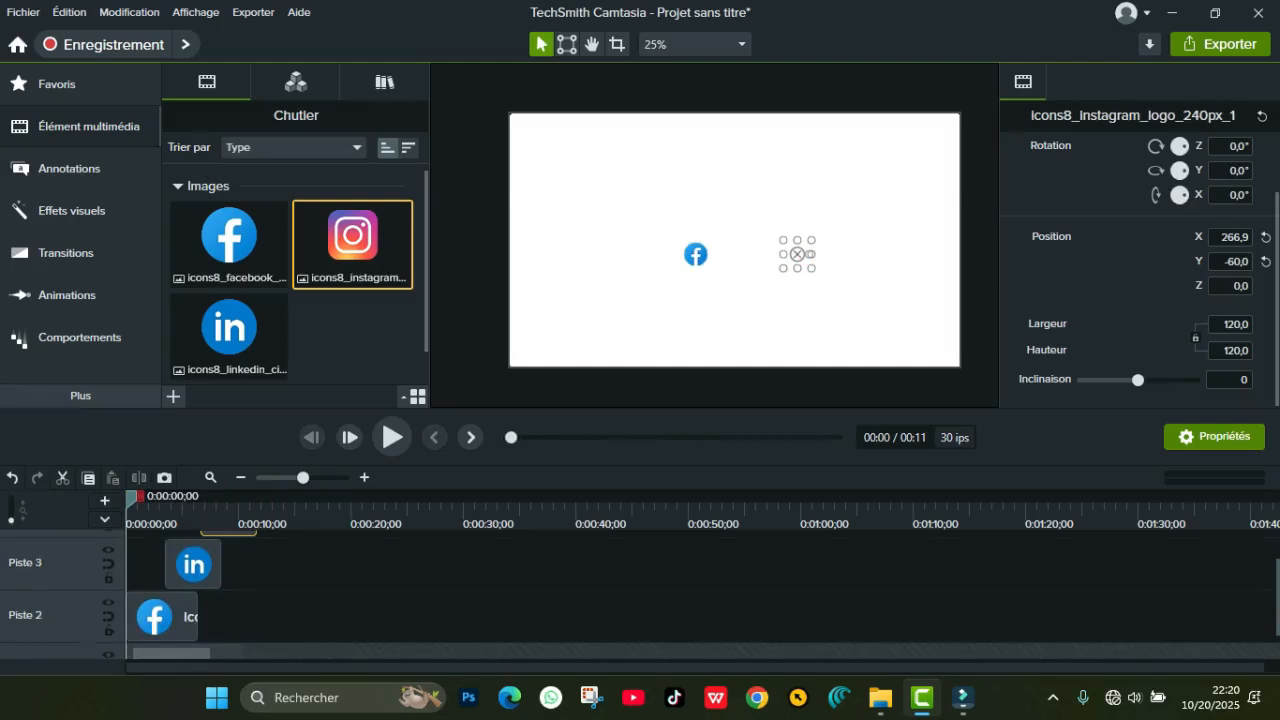
pyautogui.scroll(-1, 640, 590)
pyautogui.moveTo(197, 580); pyautogui.dragTo(196, 580)
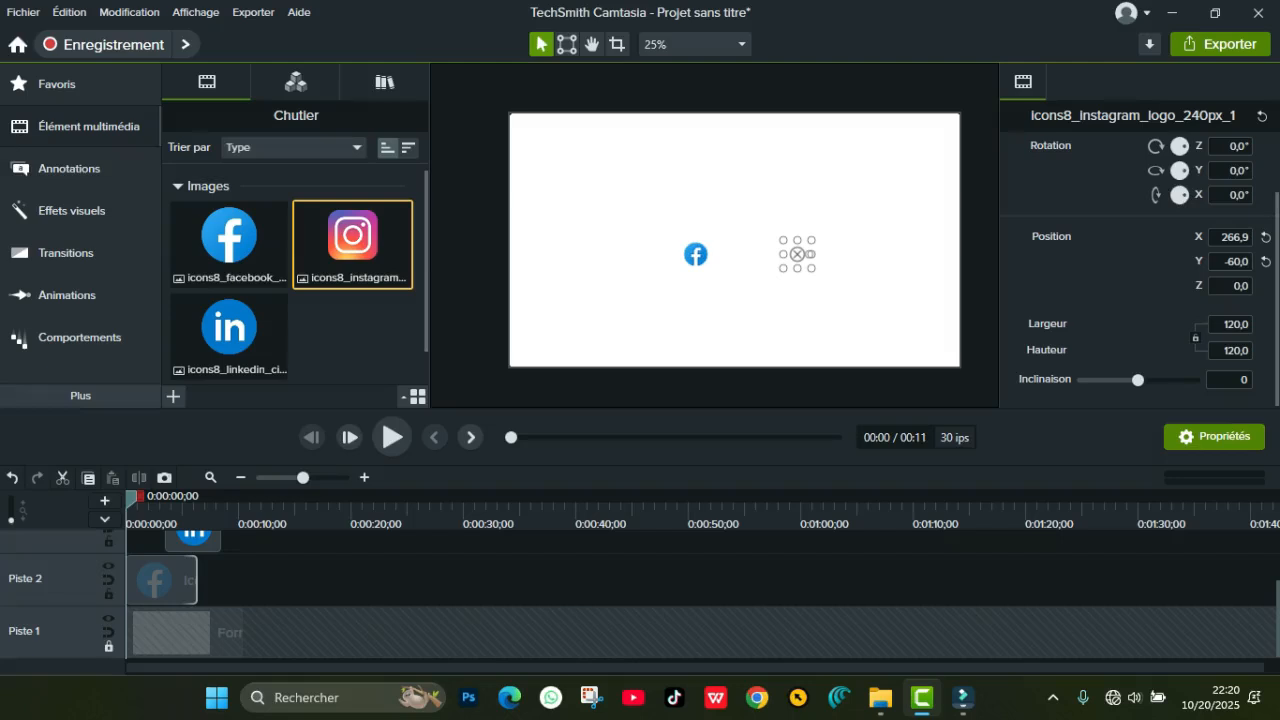
pyautogui.moveTo(197, 578); pyautogui.dragTo(242, 608)
pyautogui.scroll(2, 240, 590)
pyautogui.click(232, 556)
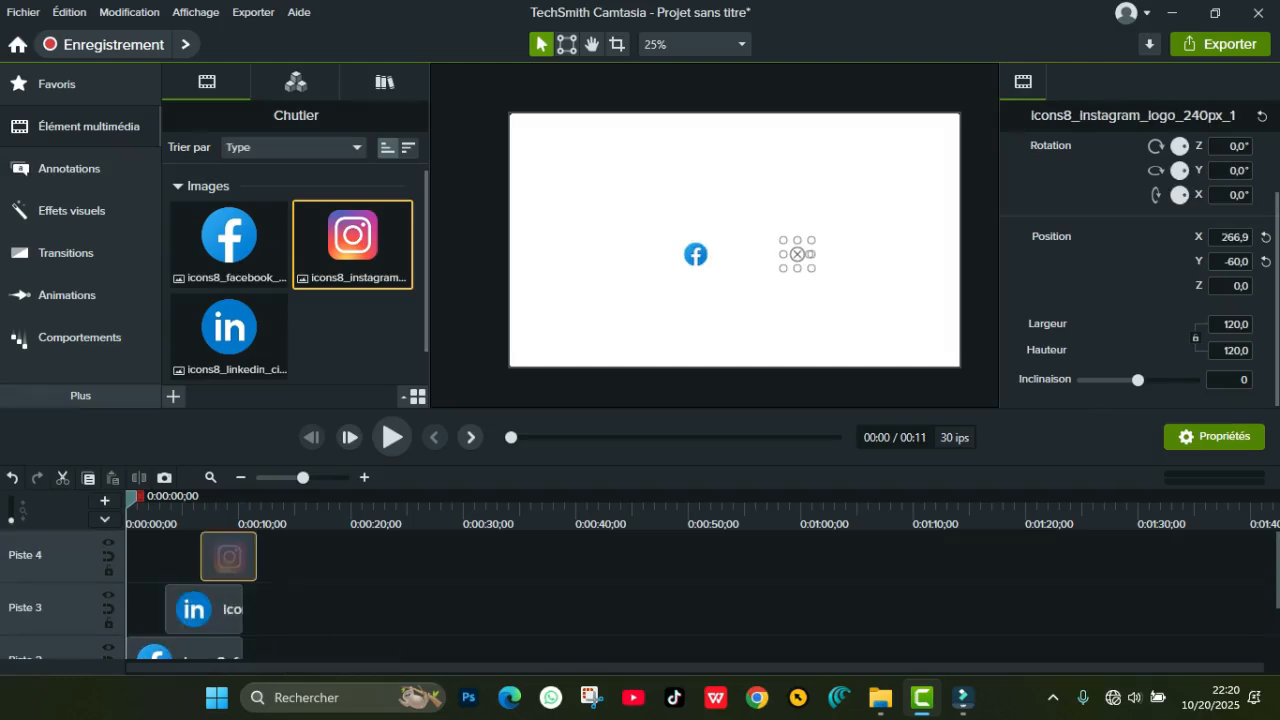
pyautogui.moveTo(232, 556); pyautogui.dragTo(218, 556)
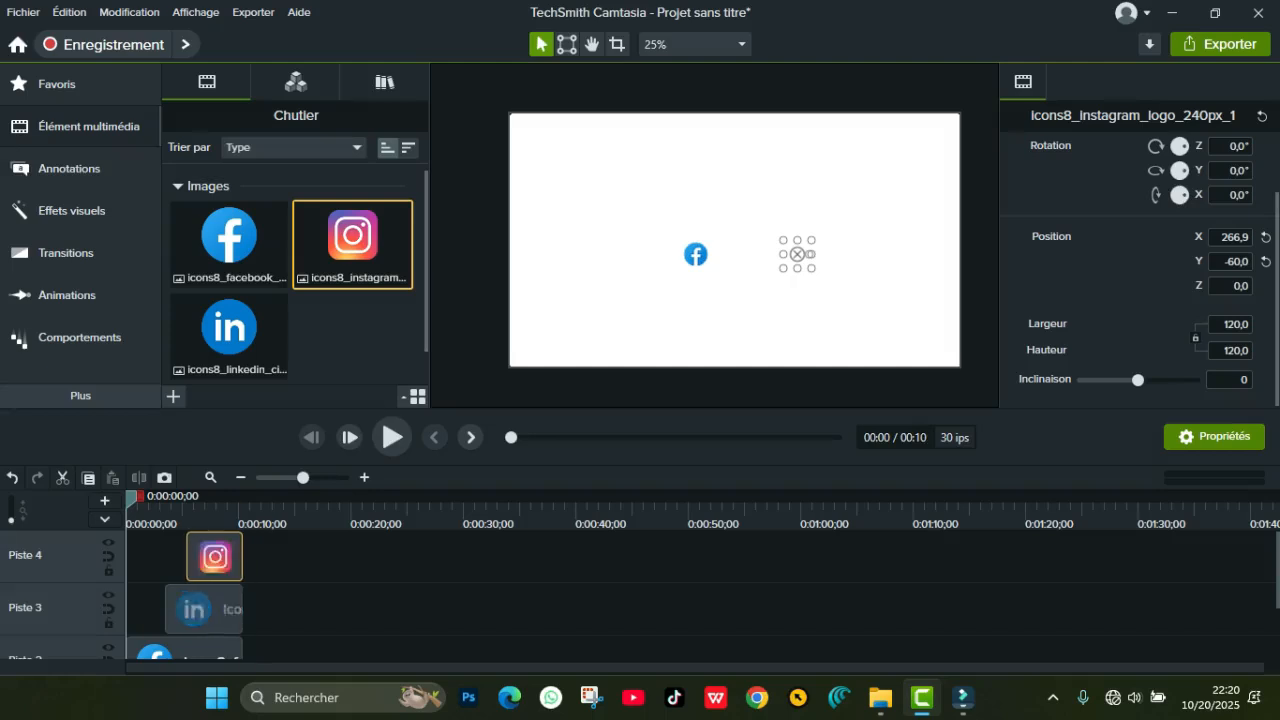
pyautogui.scroll(-1, 218, 610)
pyautogui.scroll(1, 195, 608)
# Extend the beginnings of the LinkedIn clip to about 2.5 seconds and the Instagram clip to about 5 seconds, keeping their ends aligned
pyautogui.click(195, 608)
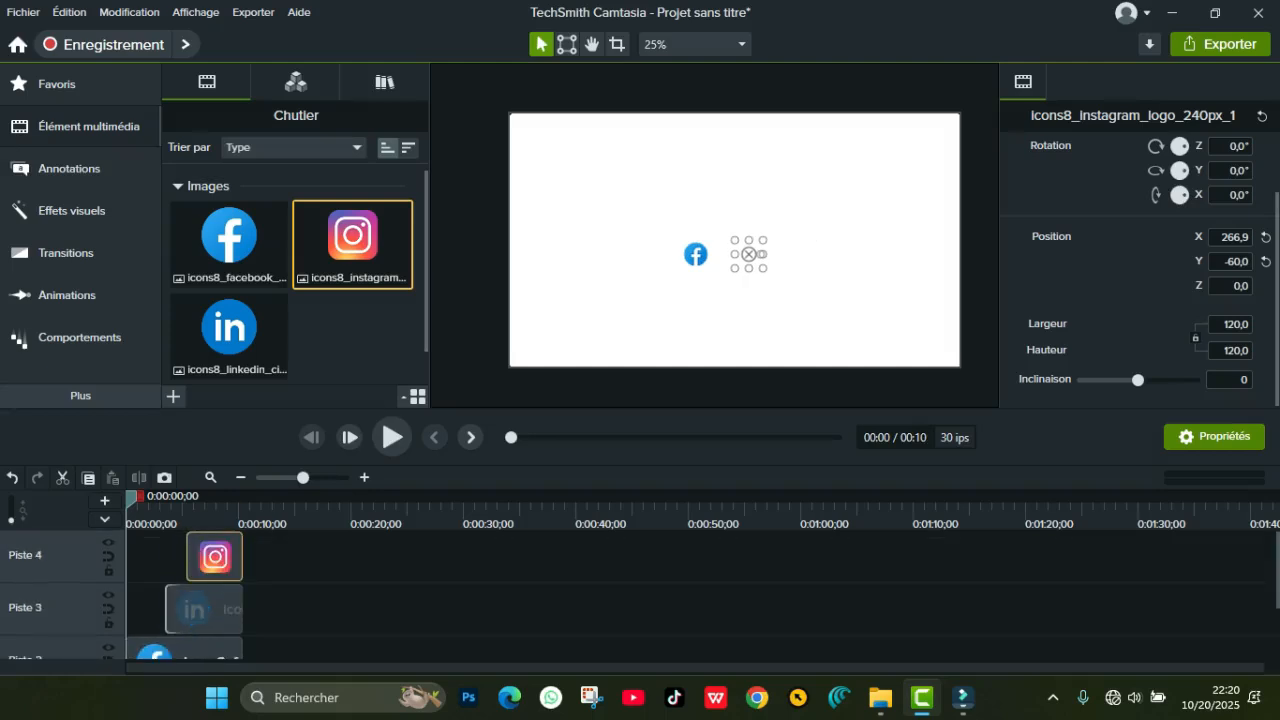
pyautogui.moveTo(166, 608); pyautogui.dragTo(154, 608)
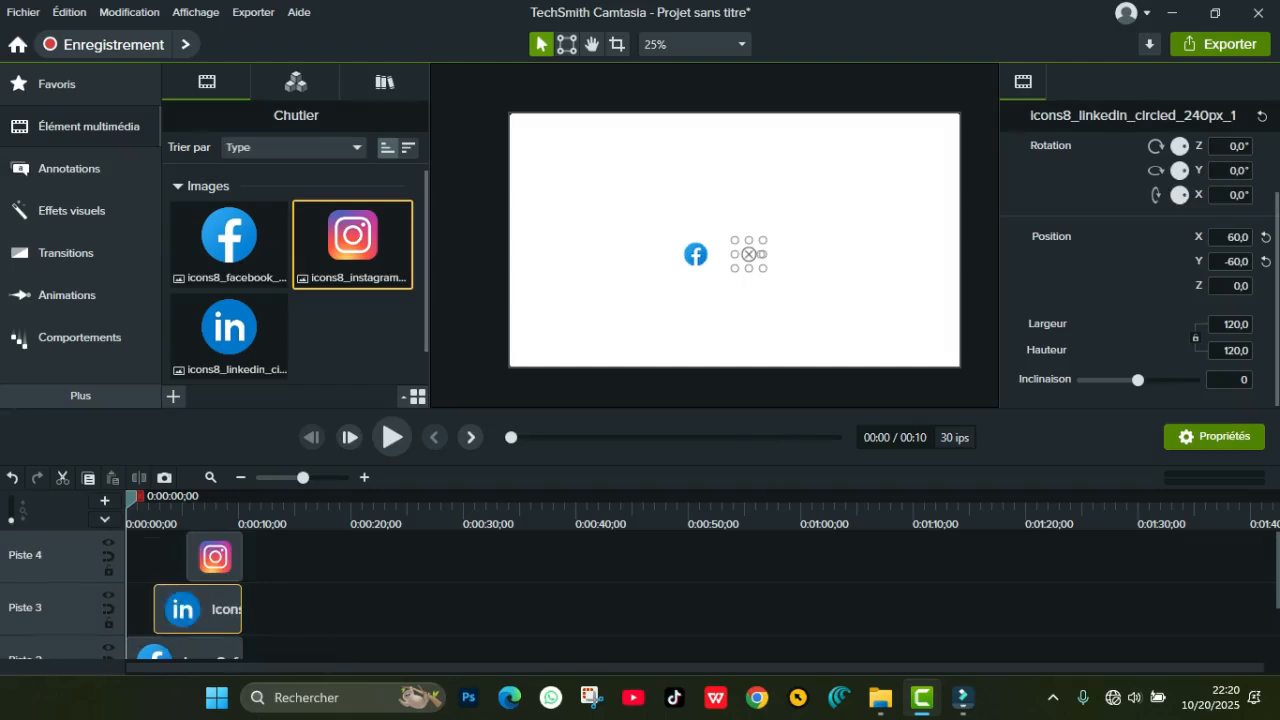
pyautogui.moveTo(188, 557); pyautogui.dragTo(182, 557)
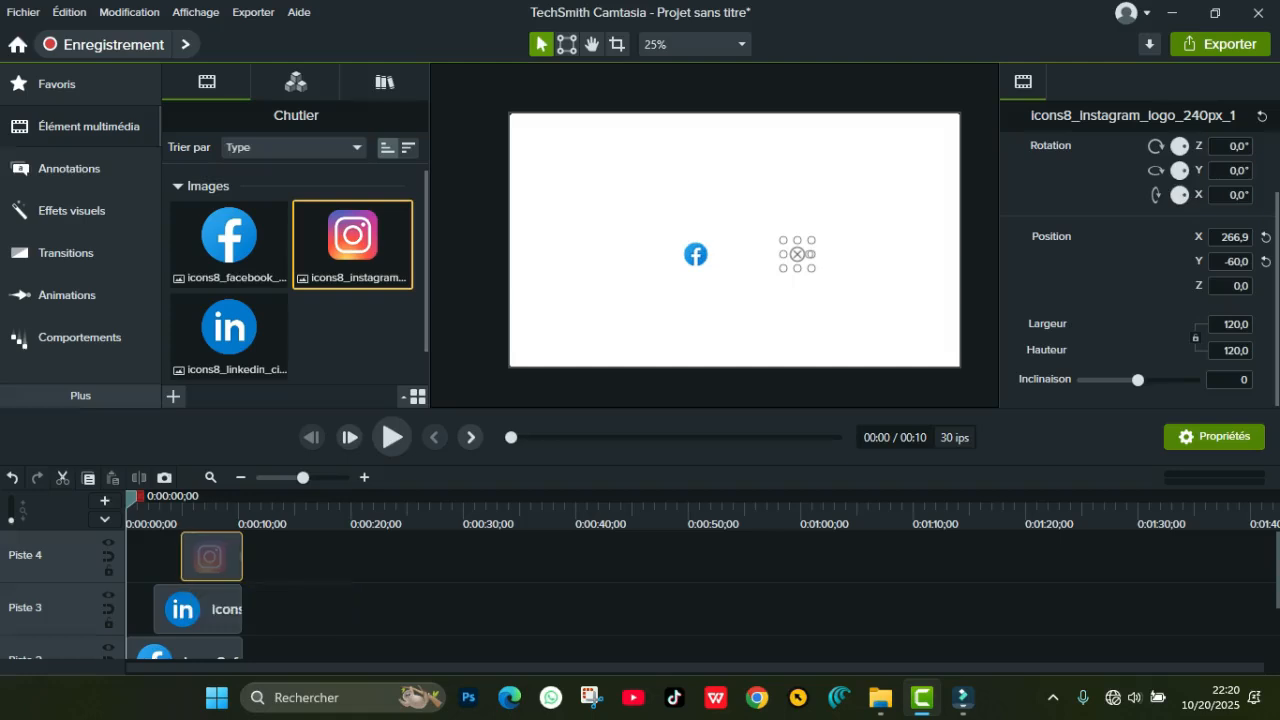
# Deselect the clips and play the timeline from the start to preview the staggered icon appearance
pyautogui.click(350, 600)
pyautogui.scroll(-1, 350, 600)
pyautogui.scroll(1, 350, 600)
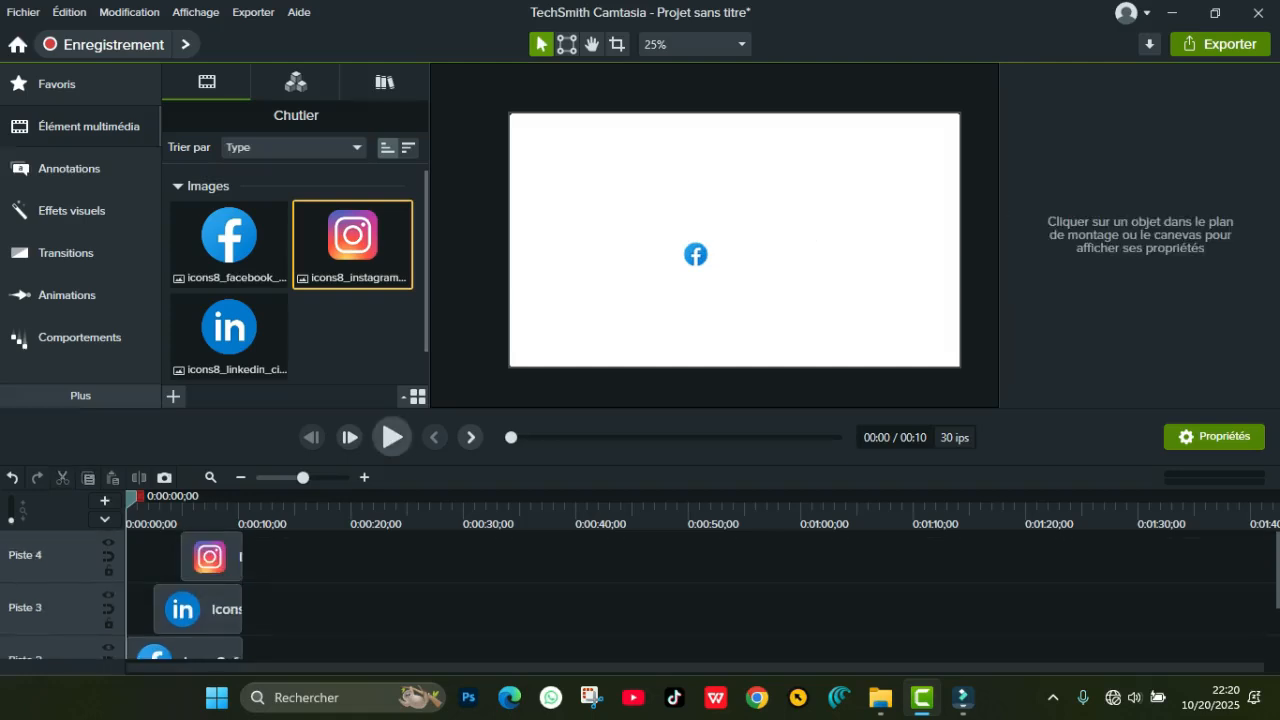
pyautogui.click(392, 437)
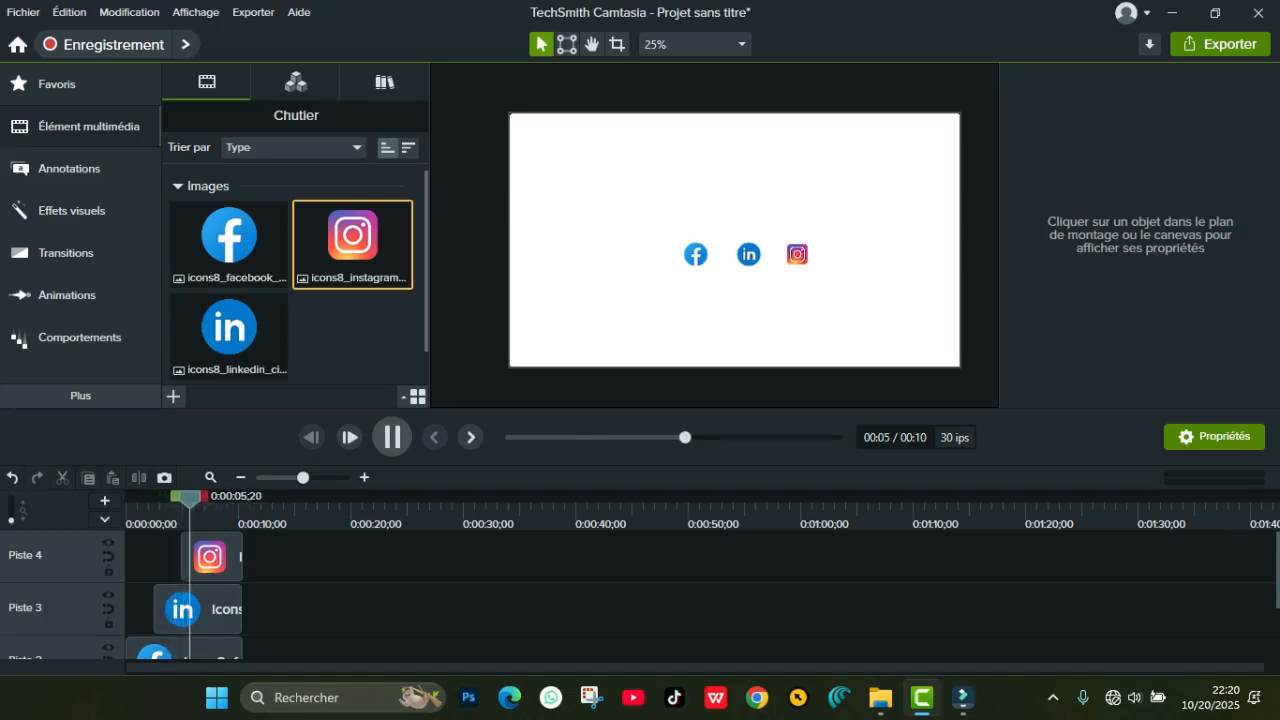
pyautogui.press('space')
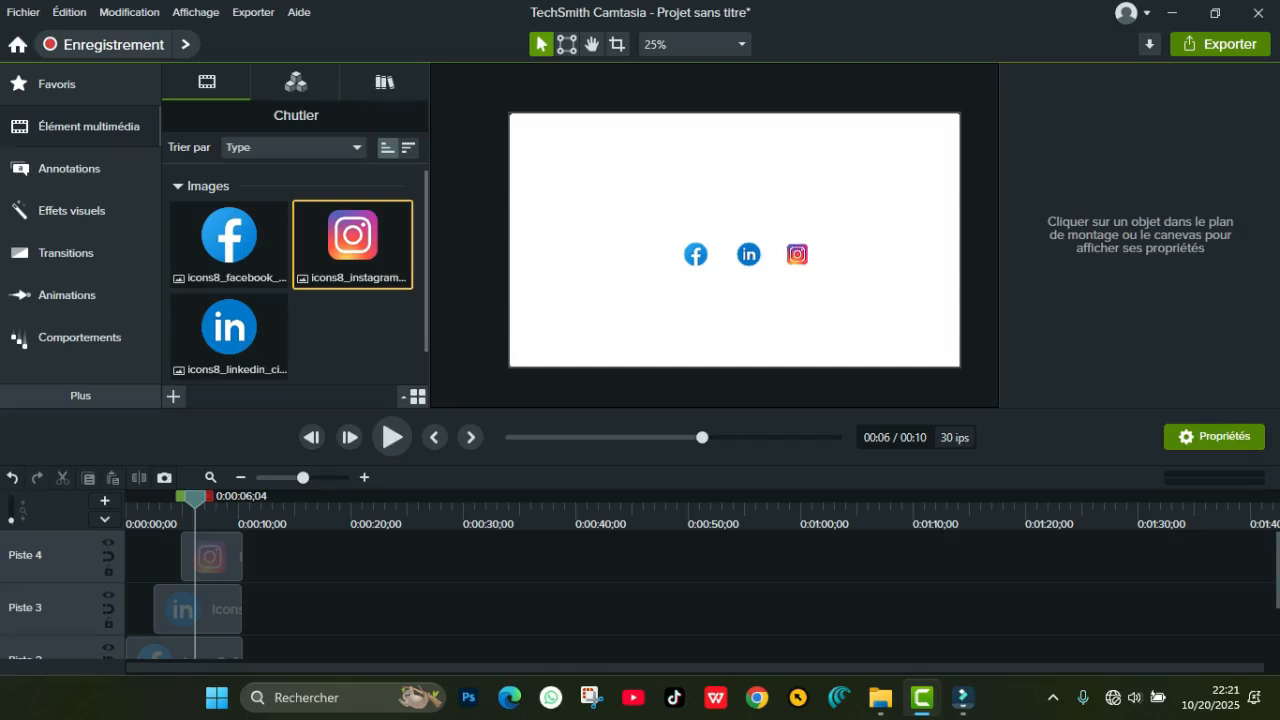
# Search the transitions for "fon" and filter them by the Fondu type
pyautogui.click(66, 253)
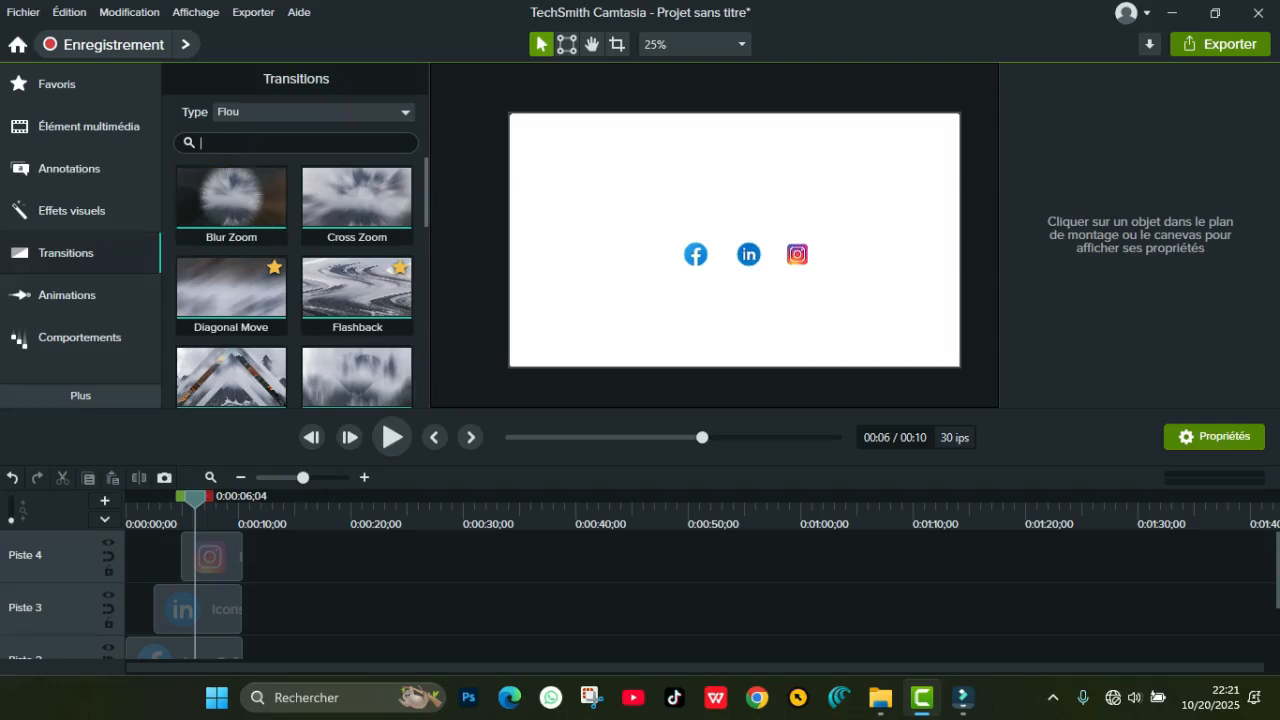
pyautogui.write('fon')
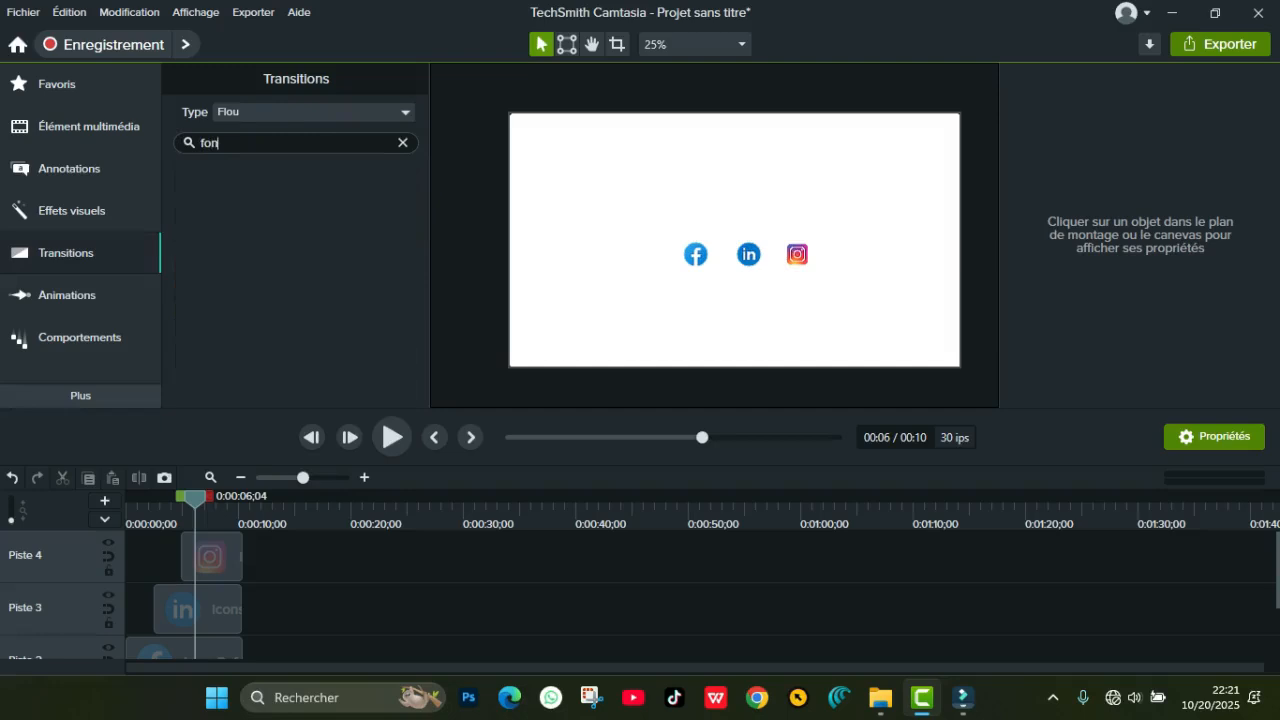
pyautogui.click(314, 112)
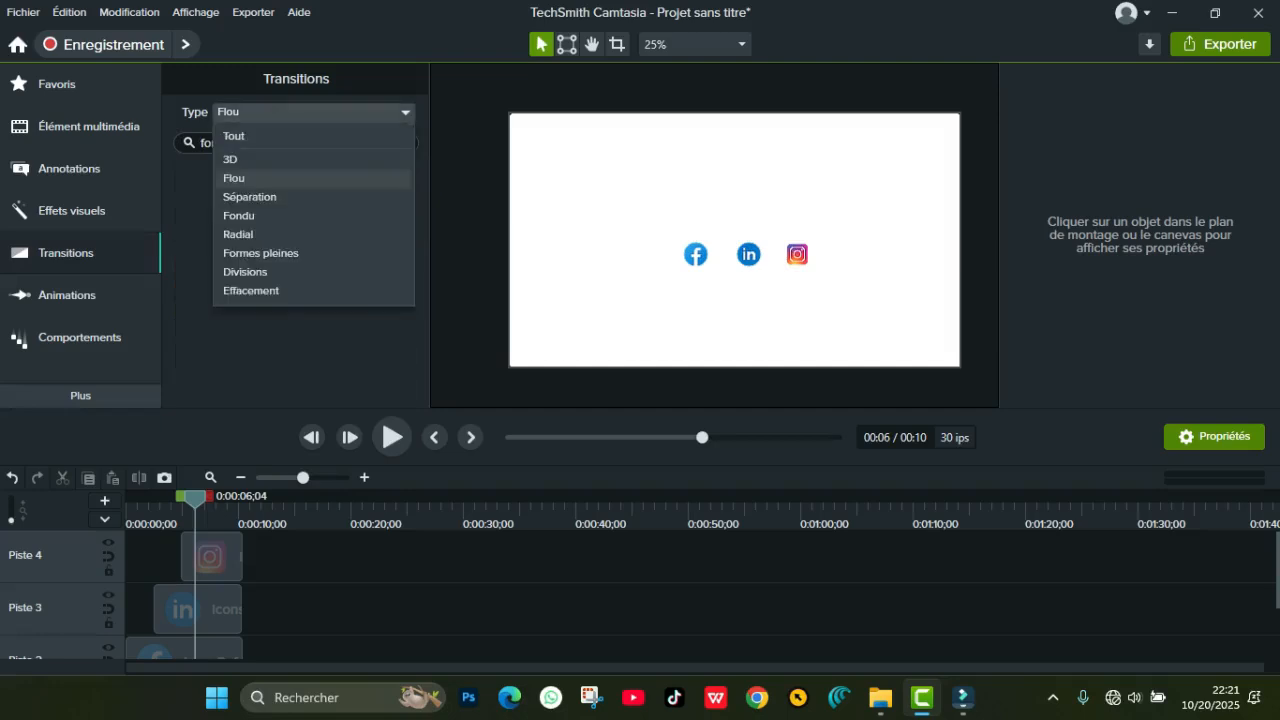
pyautogui.press('Down')
pyautogui.press('Down')
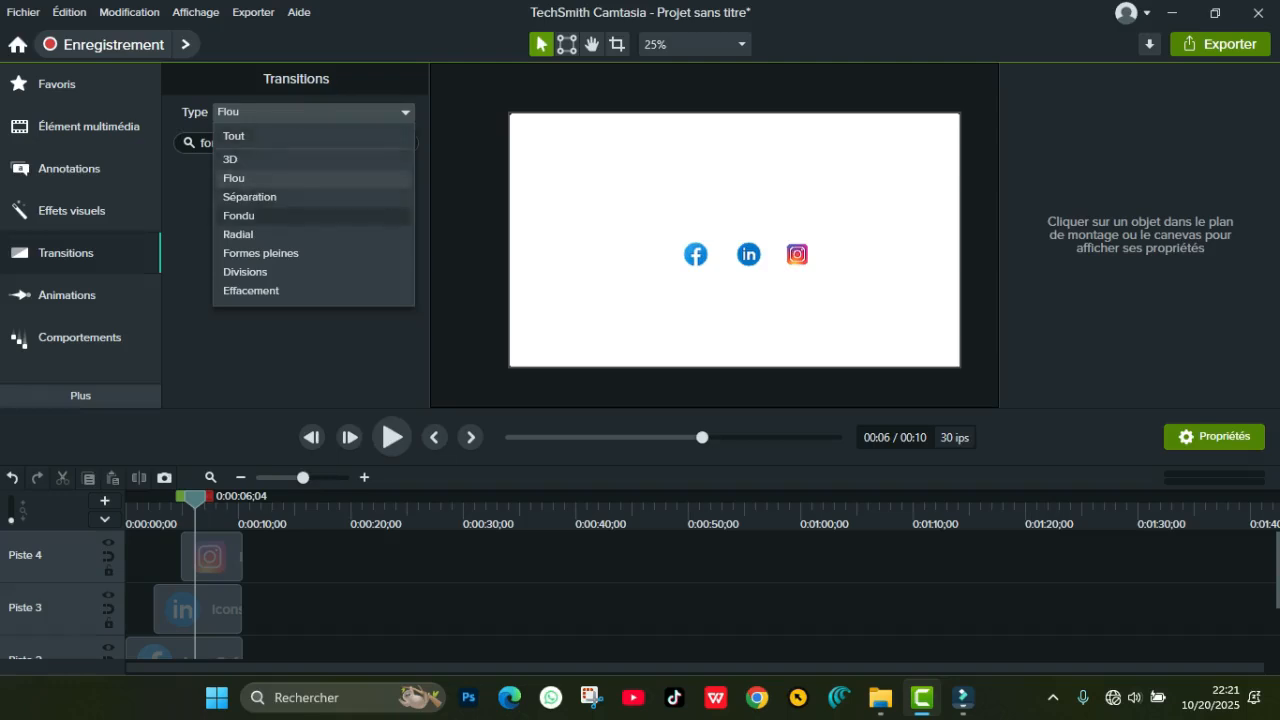
pyautogui.press('Return')
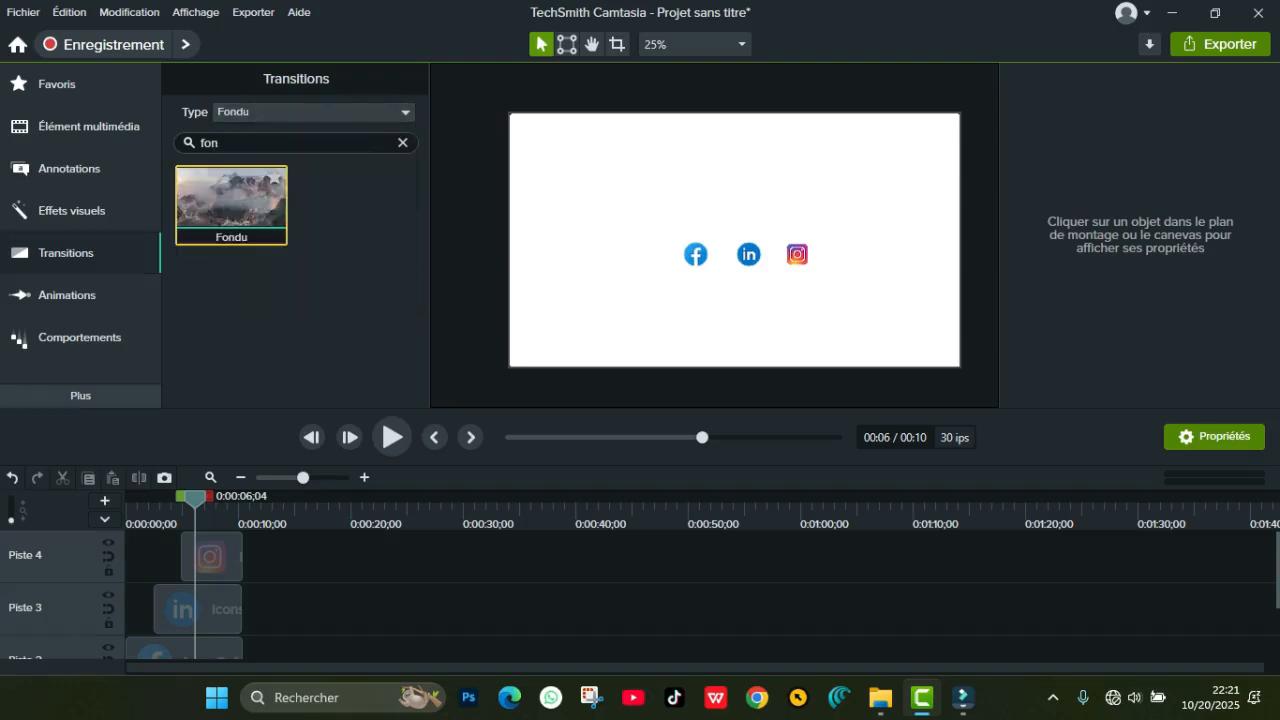
# Apply the Fondu transition to both ends of the Facebook, LinkedIn and Instagram clips and preview it from the start
pyautogui.moveTo(231, 204); pyautogui.dragTo(197, 608)
pyautogui.moveTo(231, 204); pyautogui.dragTo(210, 556)
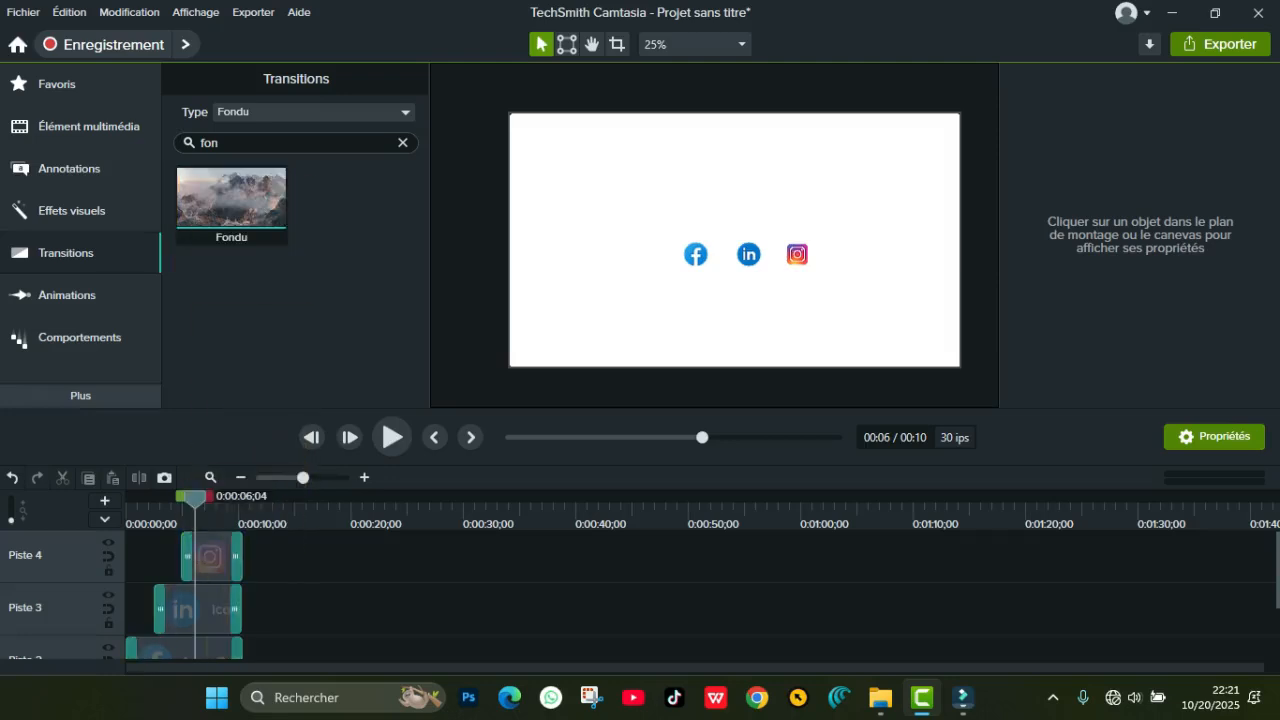
pyautogui.click(434, 437)
pyautogui.click(434, 437)
pyautogui.click(434, 437)
pyautogui.click(434, 437)
pyautogui.click(434, 437)
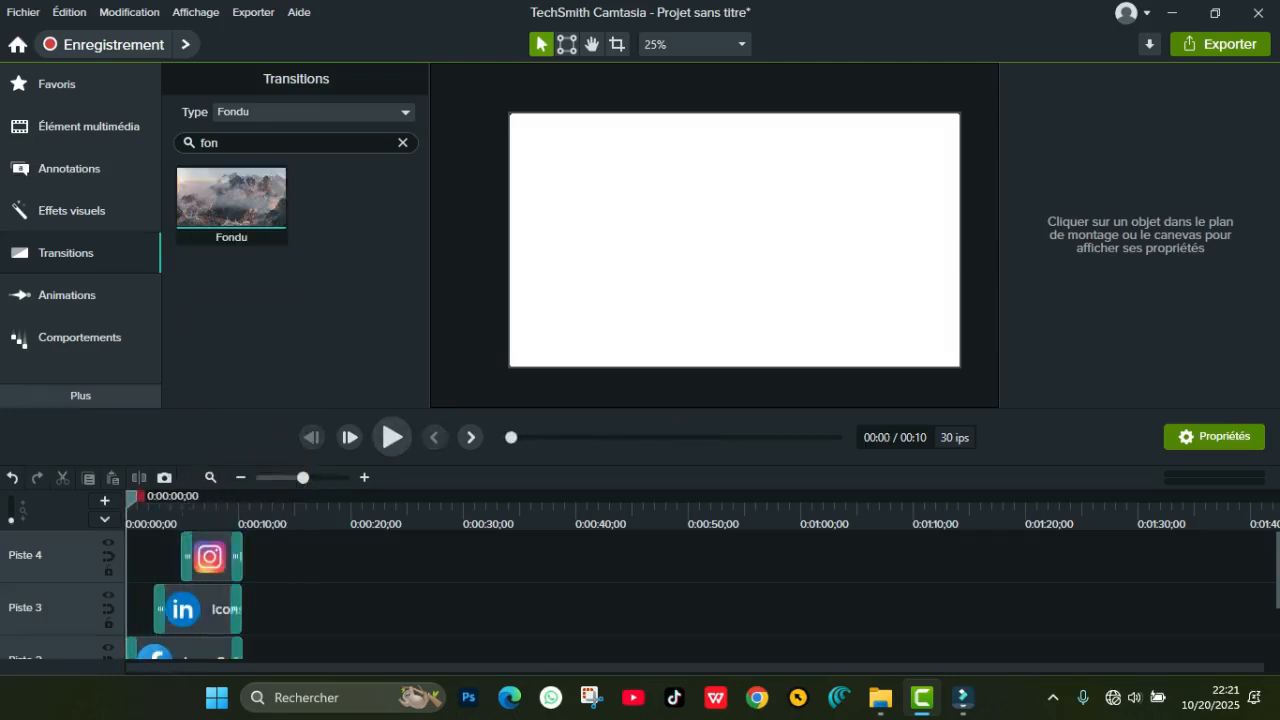
pyautogui.click(392, 437)
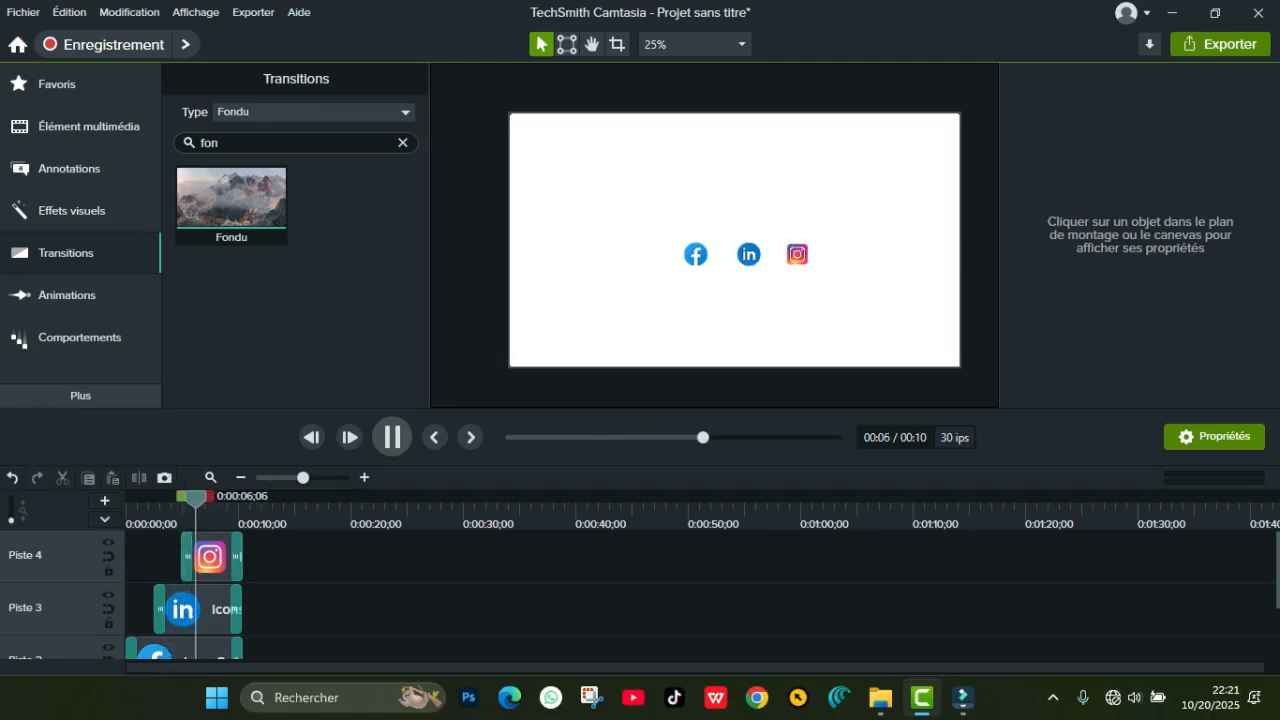
pyautogui.press('space')
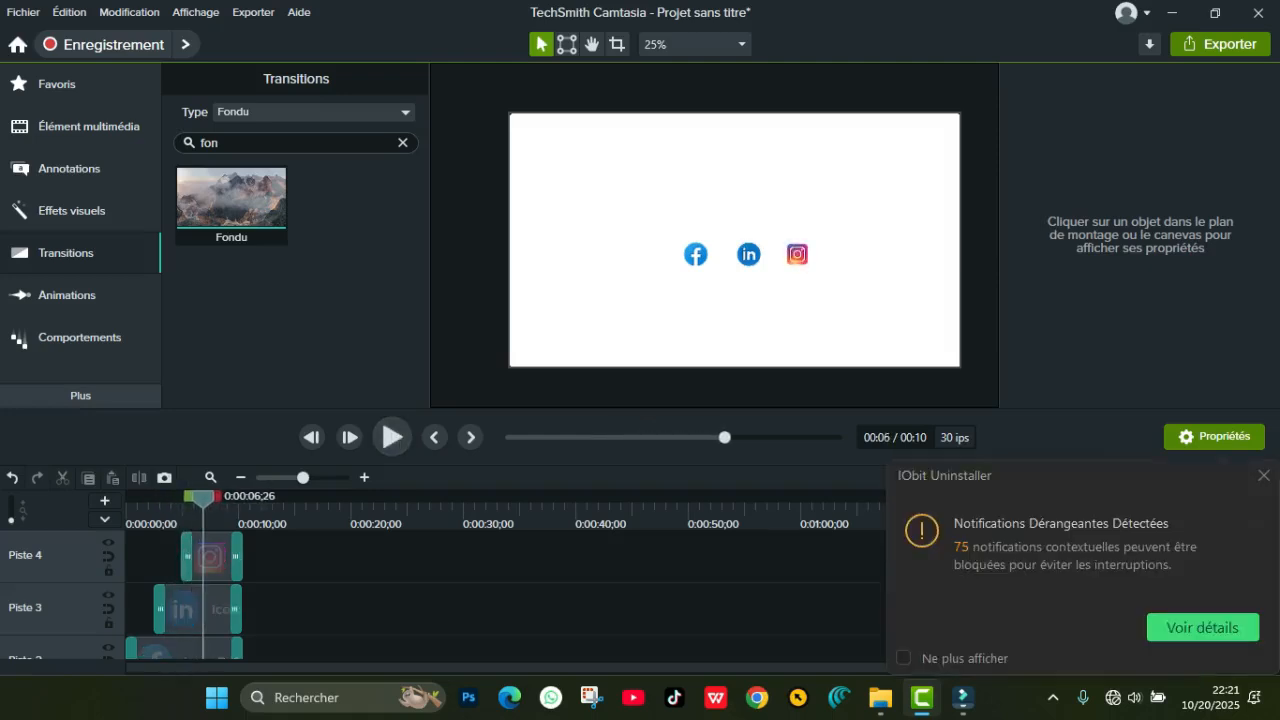
# Remove the transitions from the Instagram, LinkedIn and Facebook clips
pyautogui.click(212, 558)
pyautogui.rightClick(217, 558)
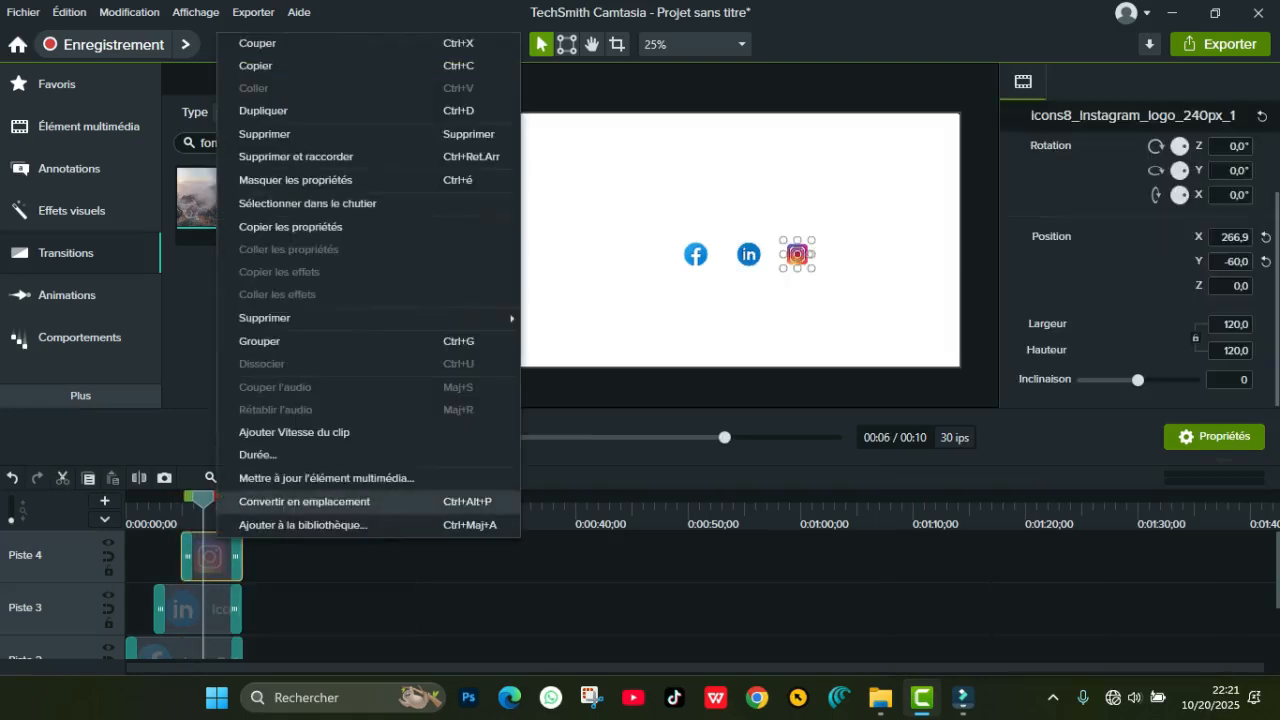
pyautogui.click(593, 318)
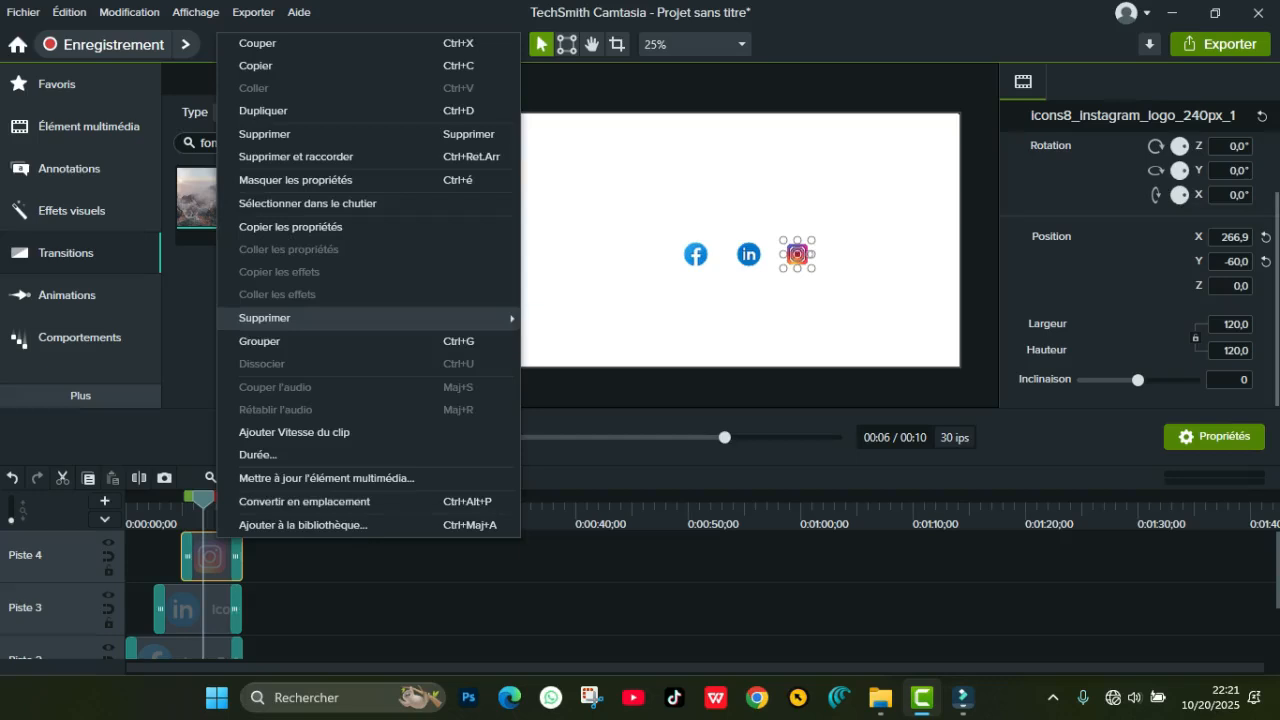
pyautogui.click(236, 602)
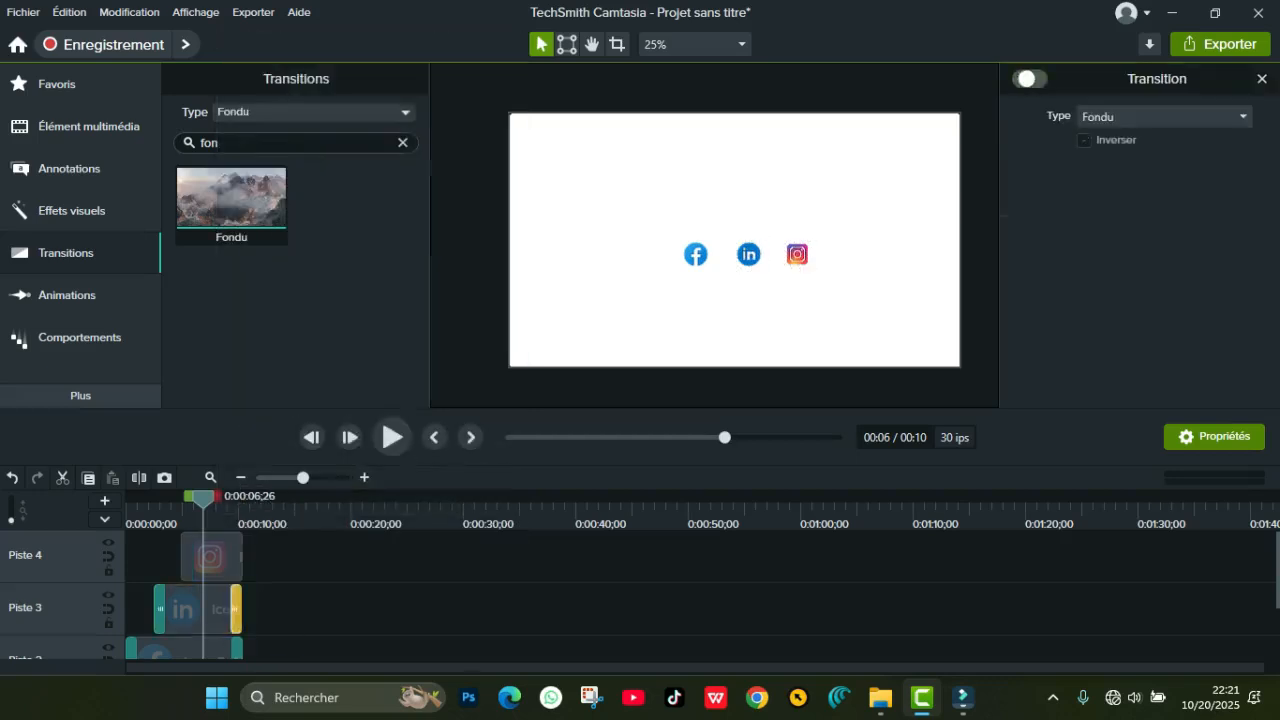
pyautogui.rightClick(225, 589)
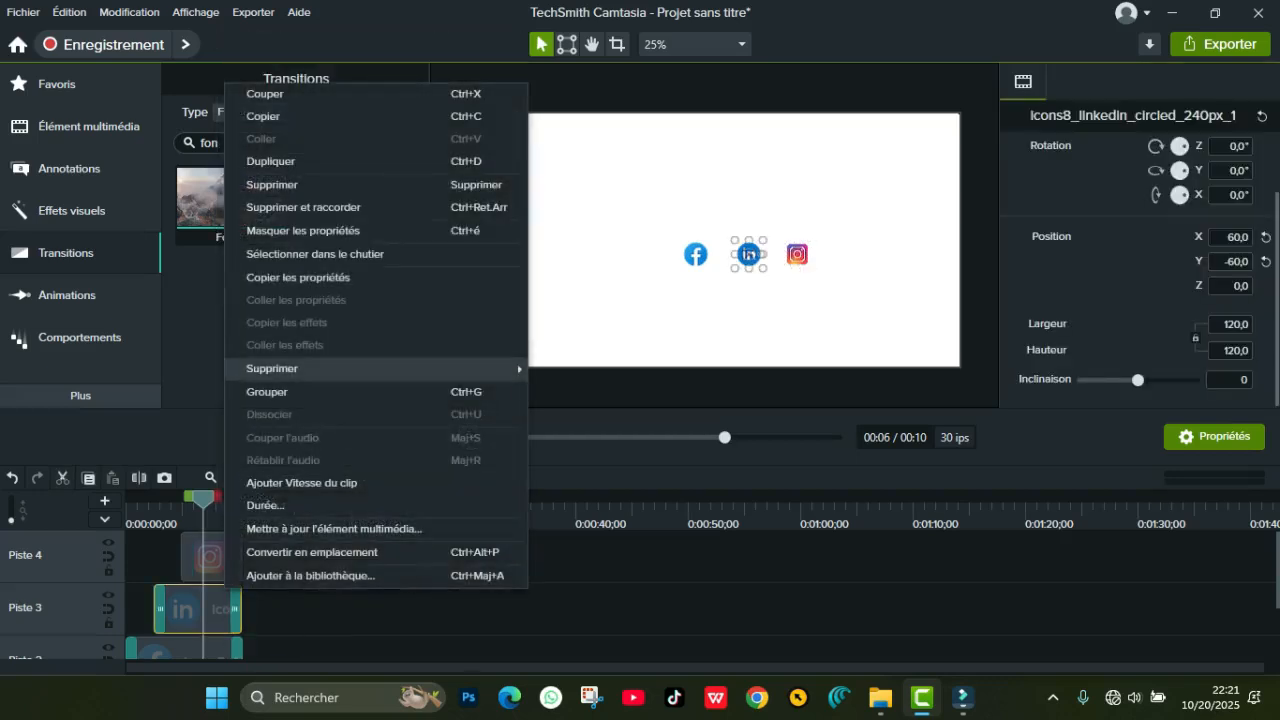
pyautogui.click(593, 370)
pyautogui.scroll(-1, 640, 595)
pyautogui.click(696, 254)
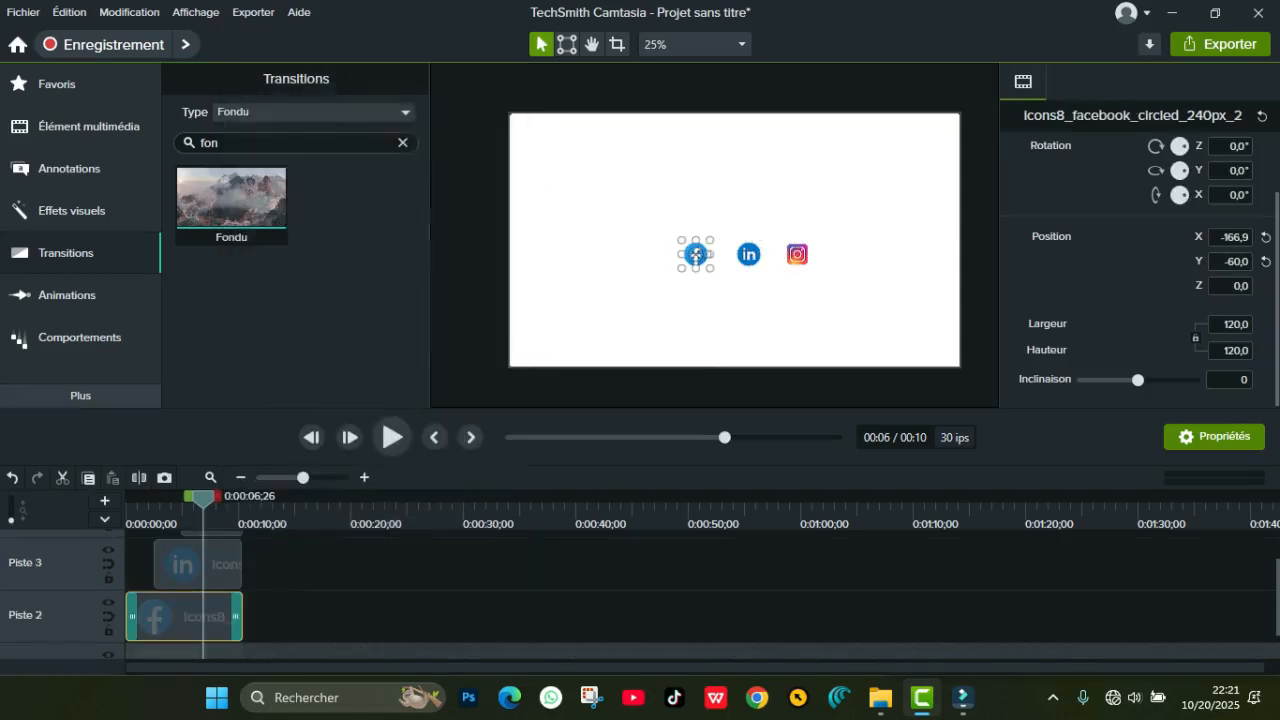
pyautogui.rightClick(198, 608)
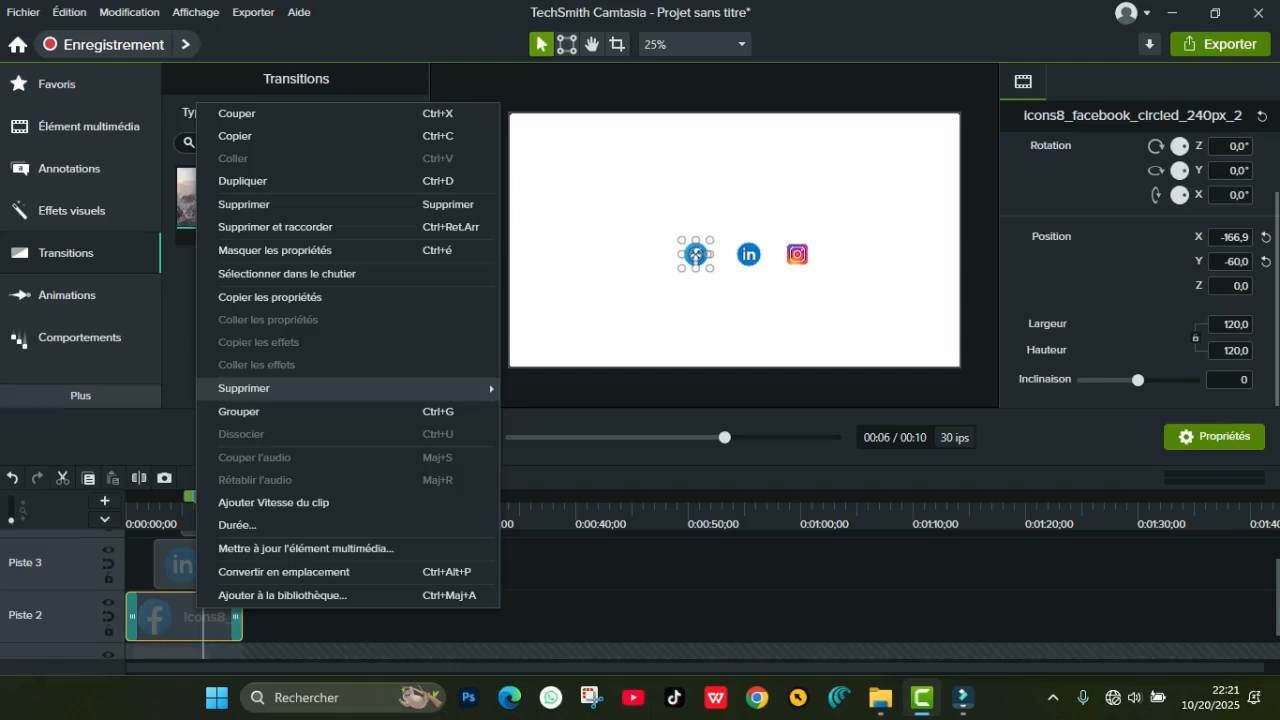
pyautogui.moveTo(244, 388)
pyautogui.click(586, 388)
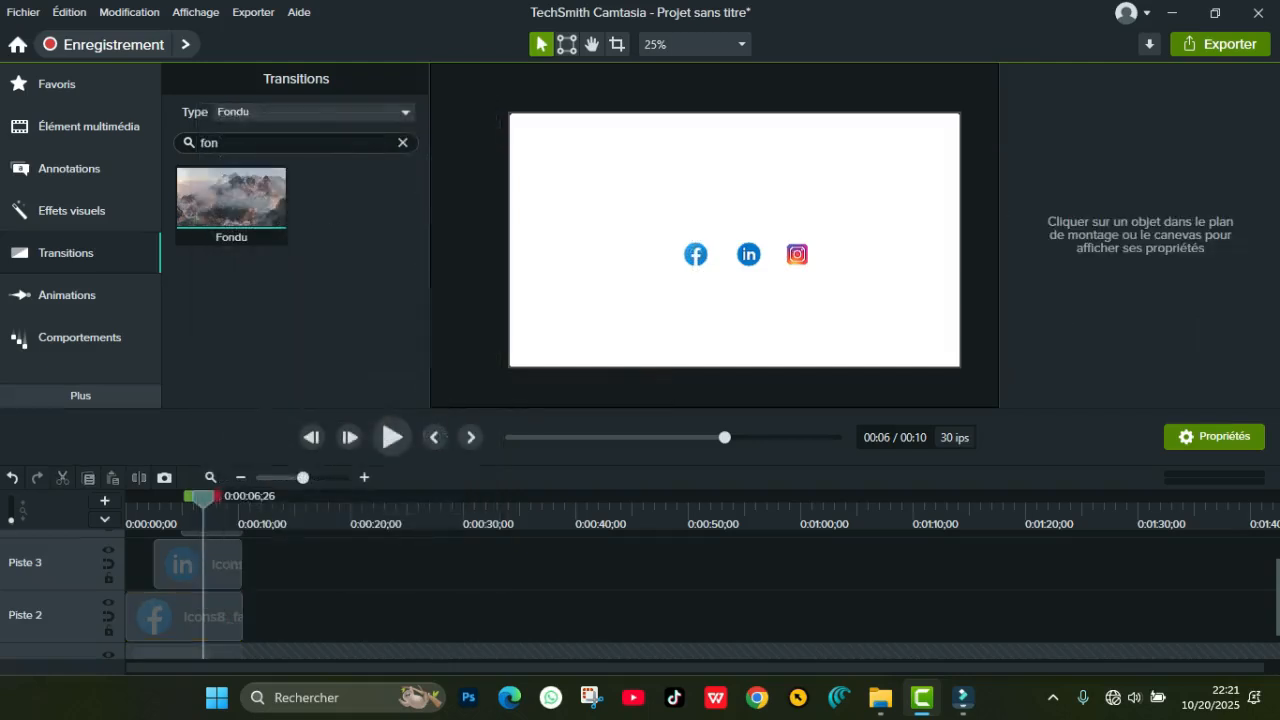
# Clear the transition search and apply the Barres aléatoires transition to both ends of the Facebook, LinkedIn and Instagram clips
pyautogui.click(403, 143)
pyautogui.click(357, 200)
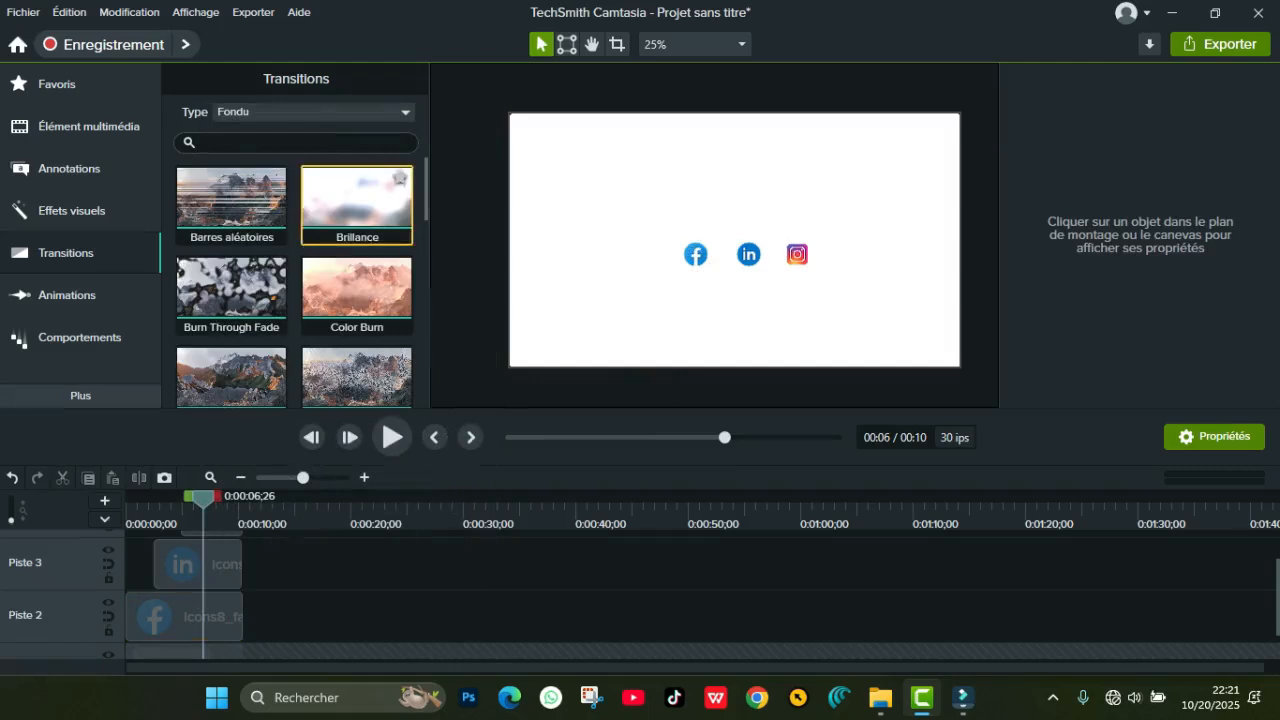
pyautogui.click(231, 202)
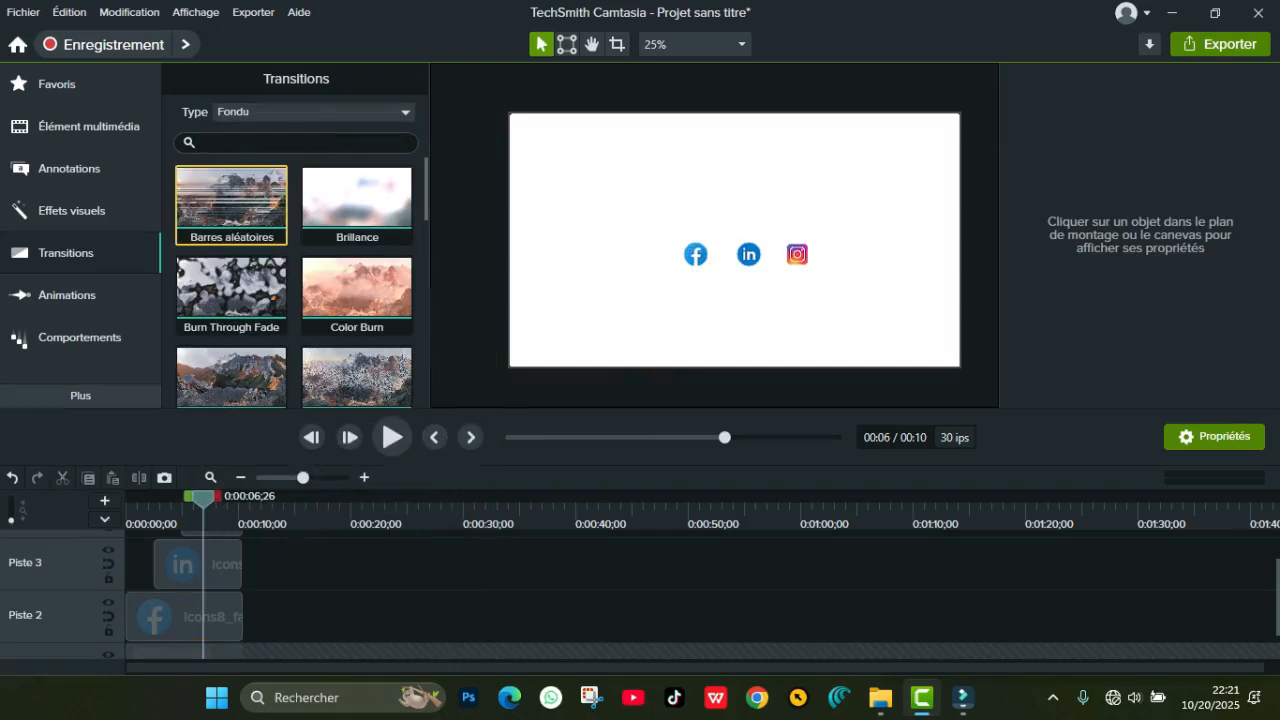
pyautogui.moveTo(231, 202); pyautogui.dragTo(208, 562)
pyautogui.scroll(1, 208, 565)
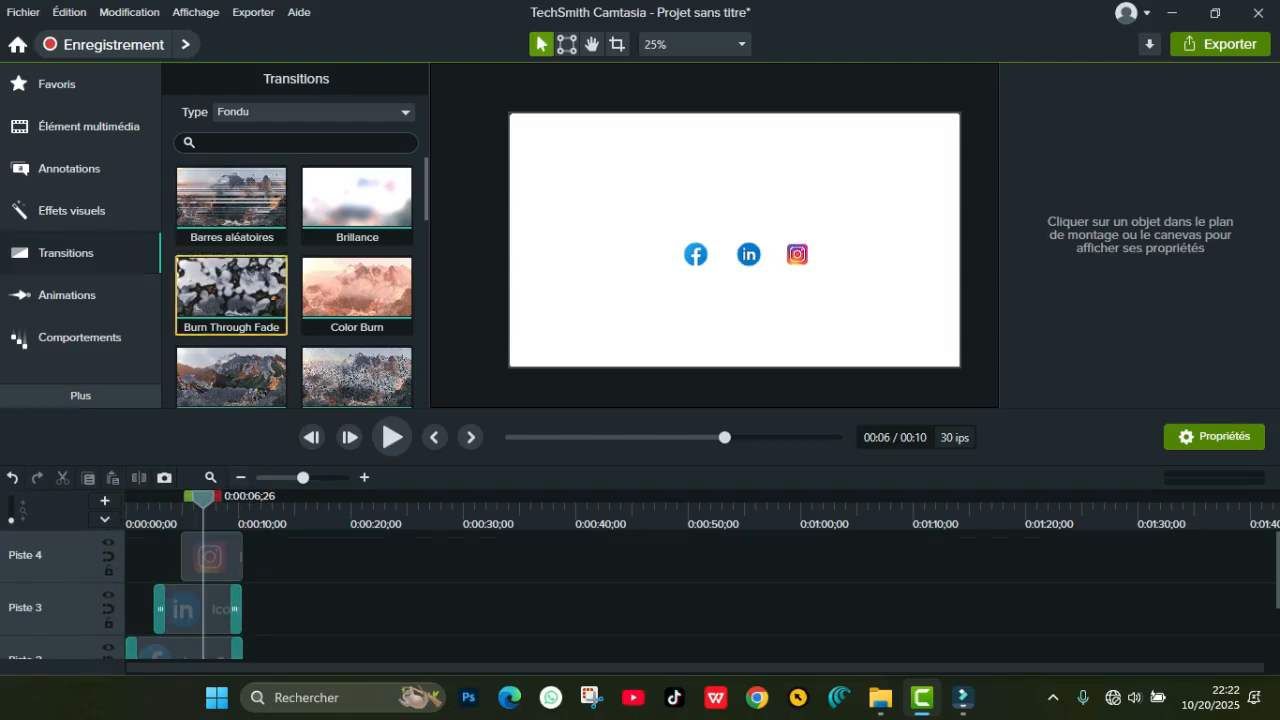
pyautogui.moveTo(231, 202); pyautogui.dragTo(210, 557)
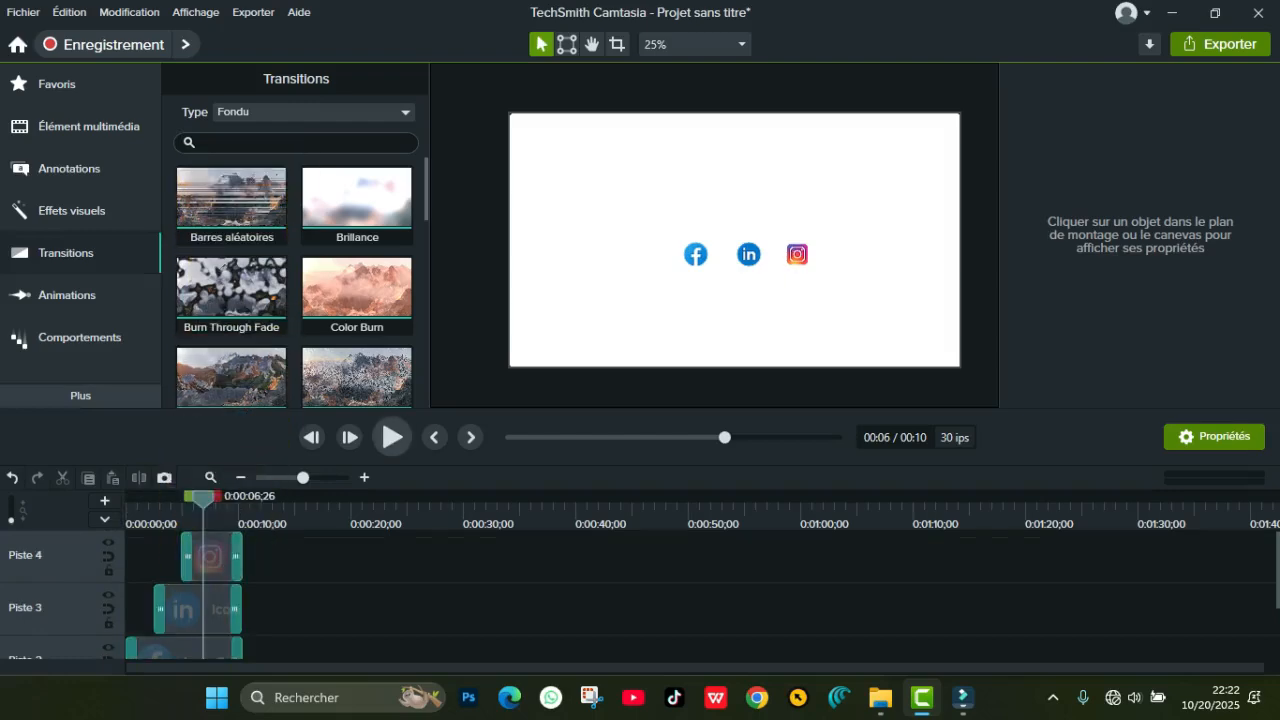
# Play the timeline from the start to preview the Barres aléatoires transition on the three icons
pyautogui.moveTo(203, 498); pyautogui.dragTo(126, 498)
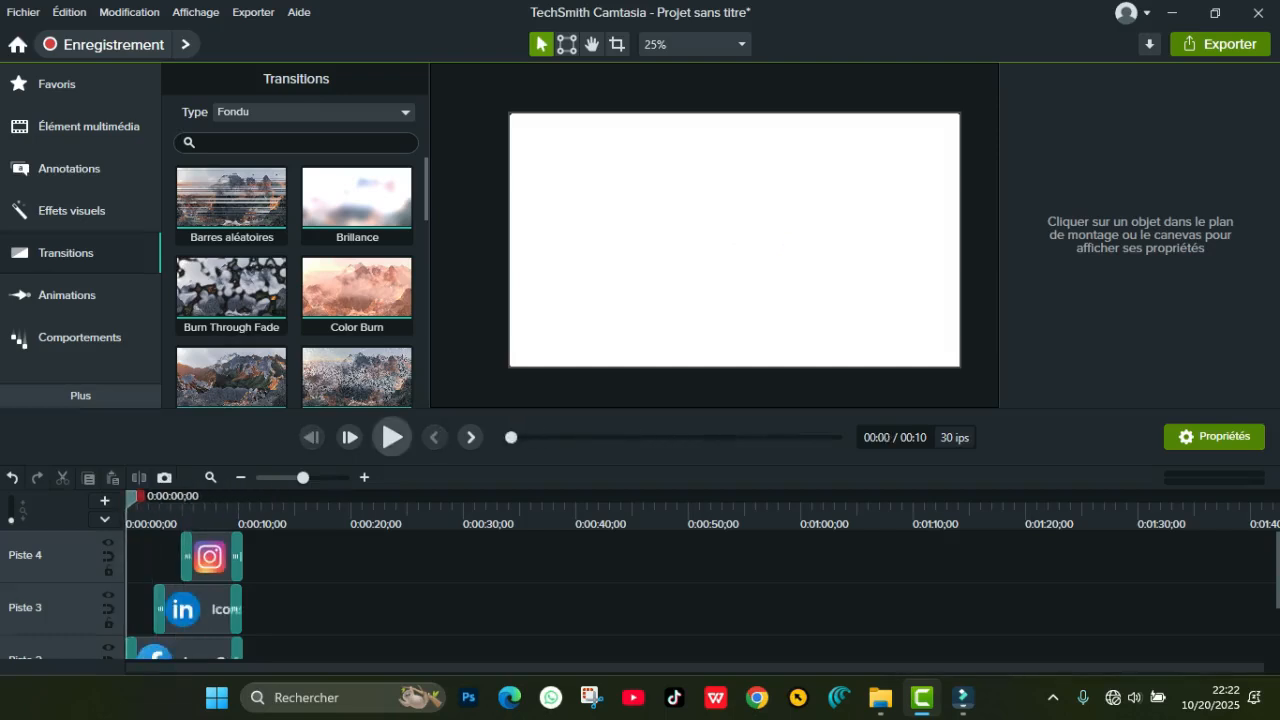
pyautogui.click(392, 437)
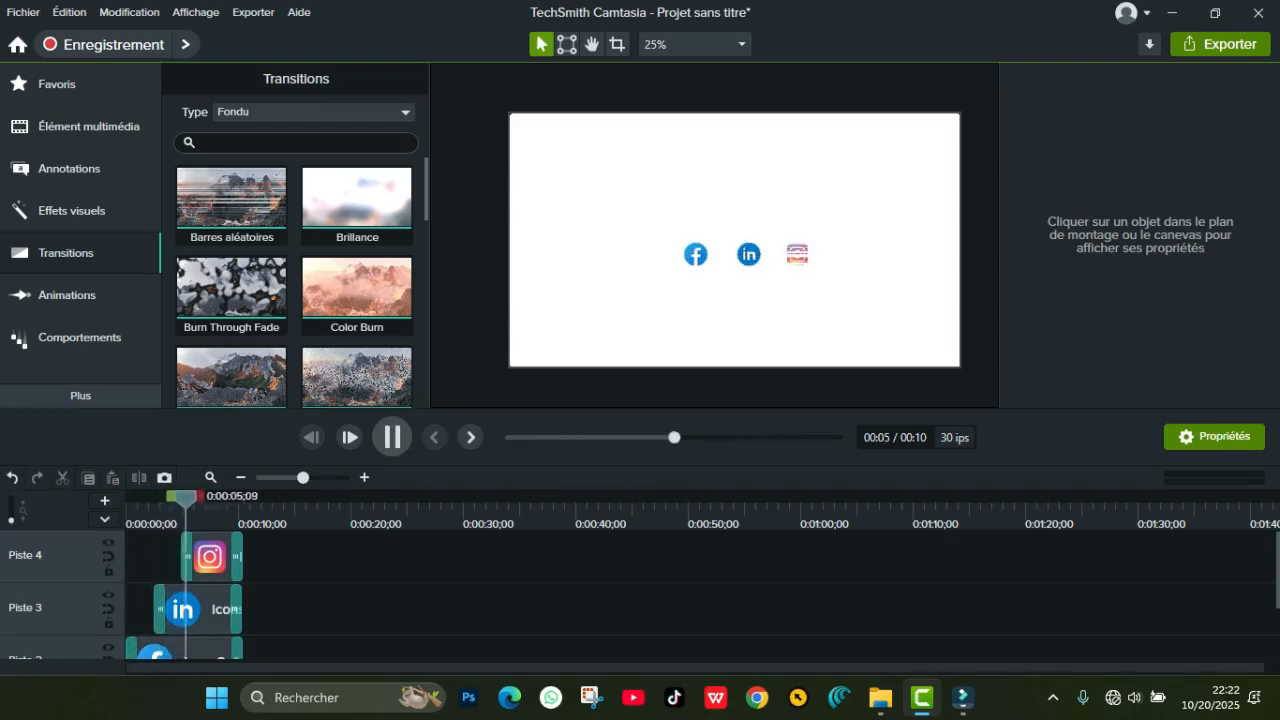
pyautogui.press('space')
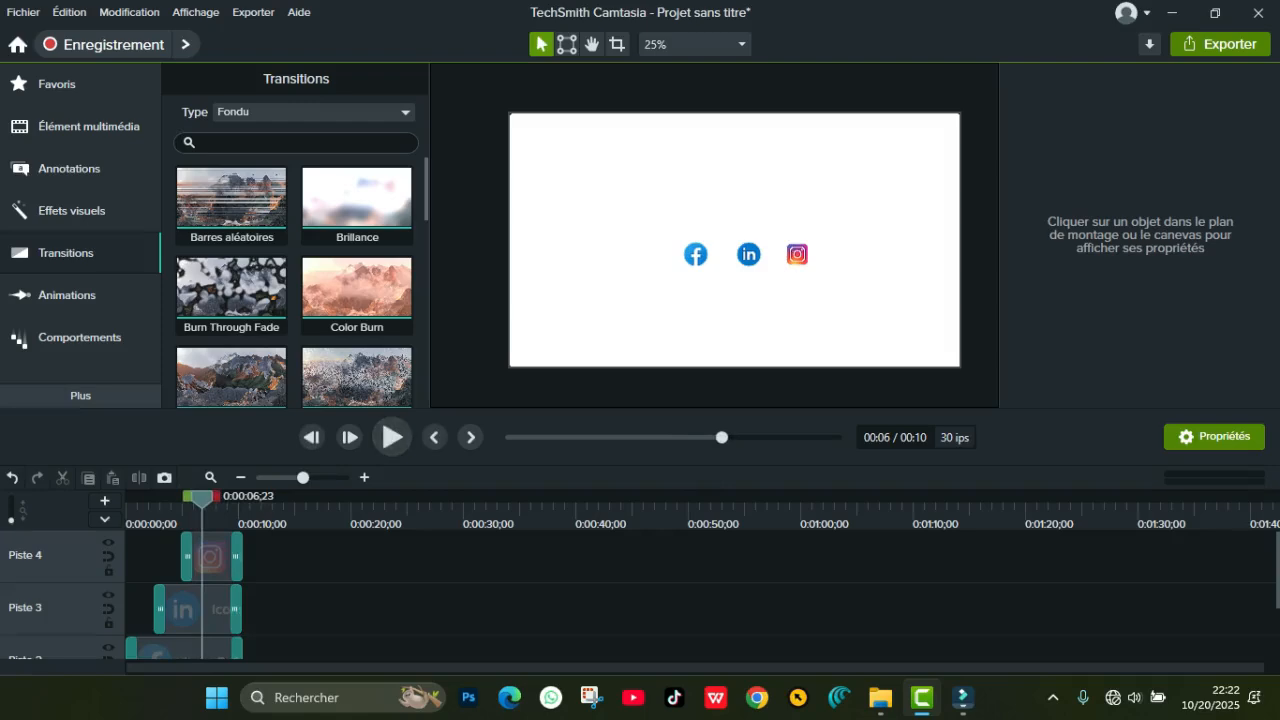
# Remove all transitions from the Facebook clip on Piste 2
pyautogui.scroll(-2, 700, 595)
pyautogui.click(696, 255)
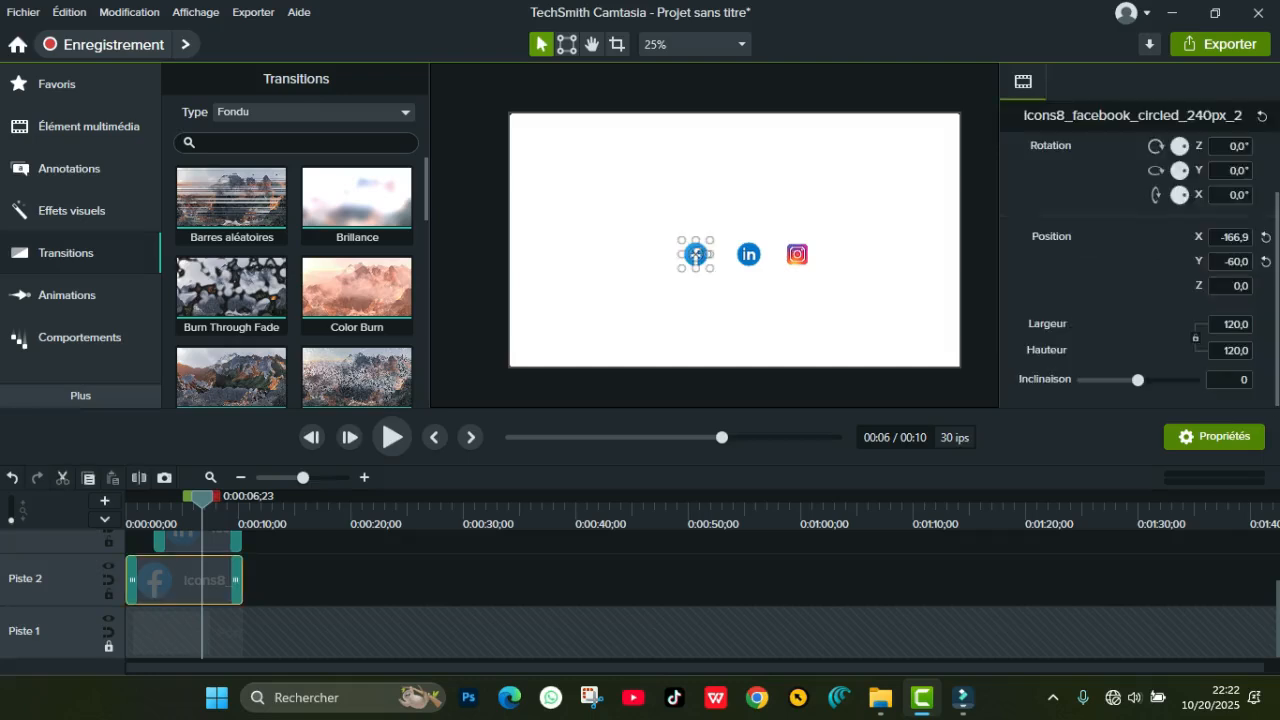
pyautogui.rightClick(204, 562)
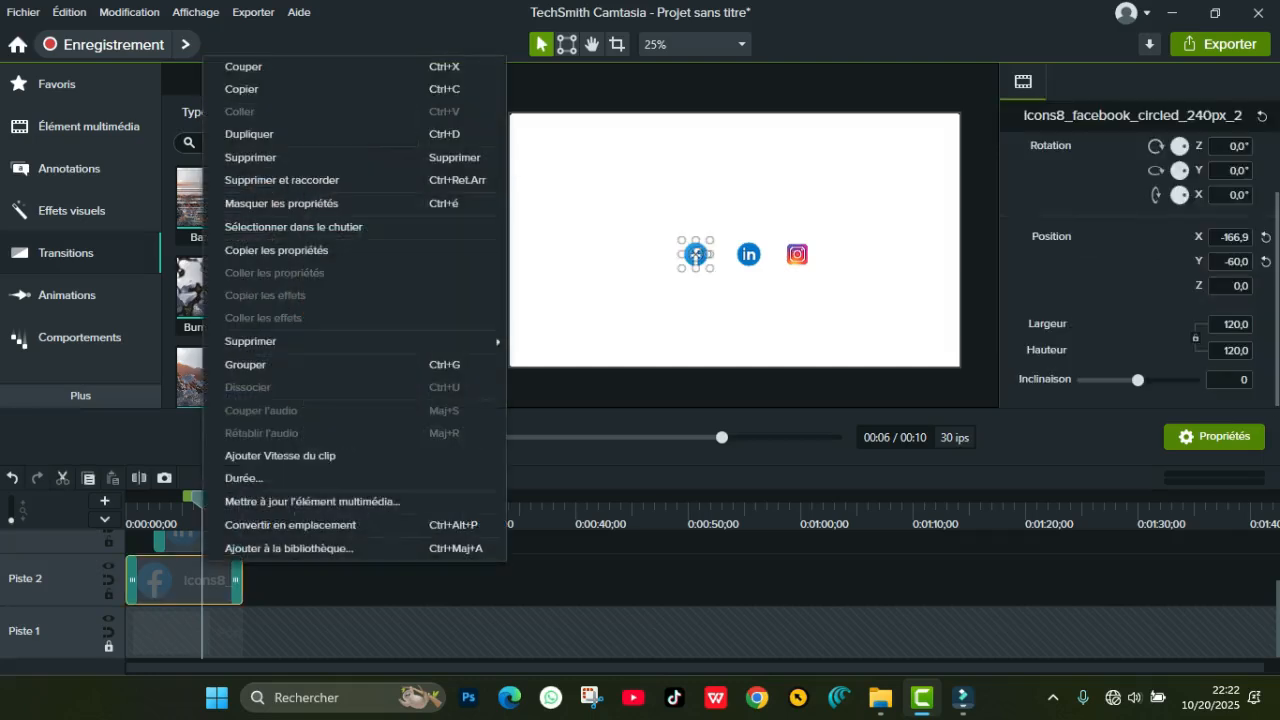
pyautogui.moveTo(275, 342)
pyautogui.click(578, 341)
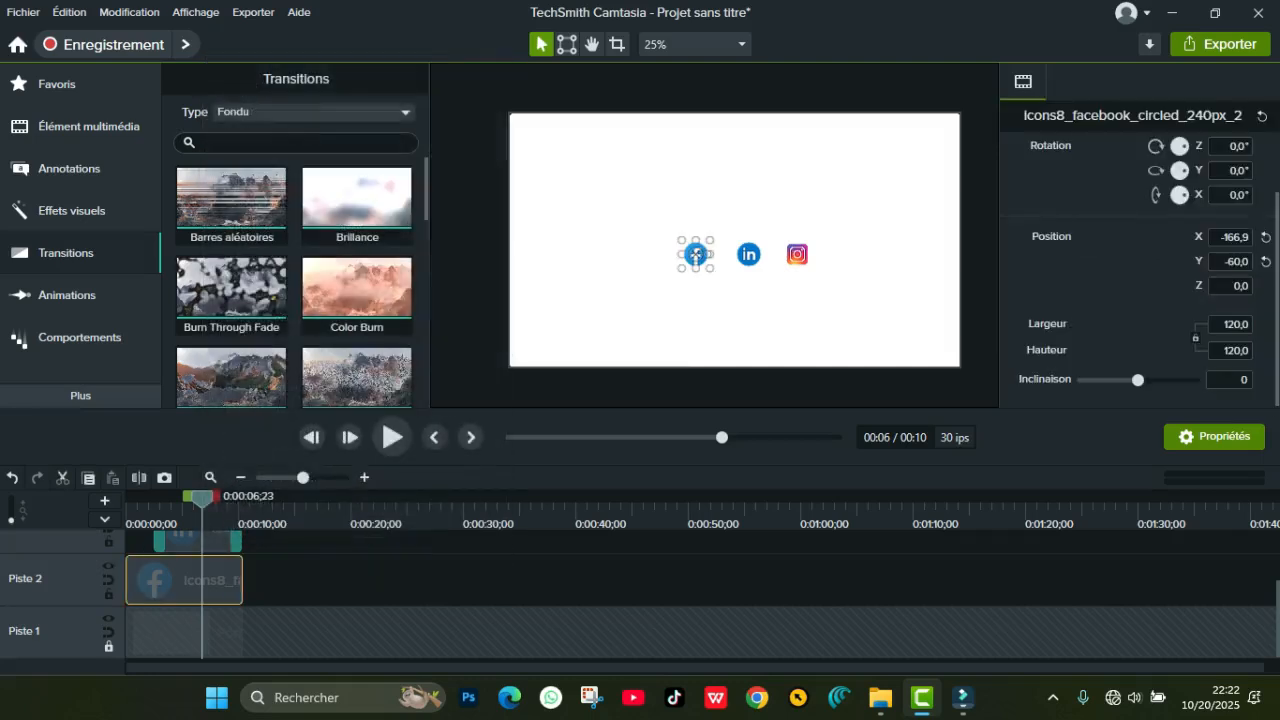
# Remove all transitions from the LinkedIn clip on Piste 3
pyautogui.scroll(1, 200, 590)
pyautogui.click(197, 560)
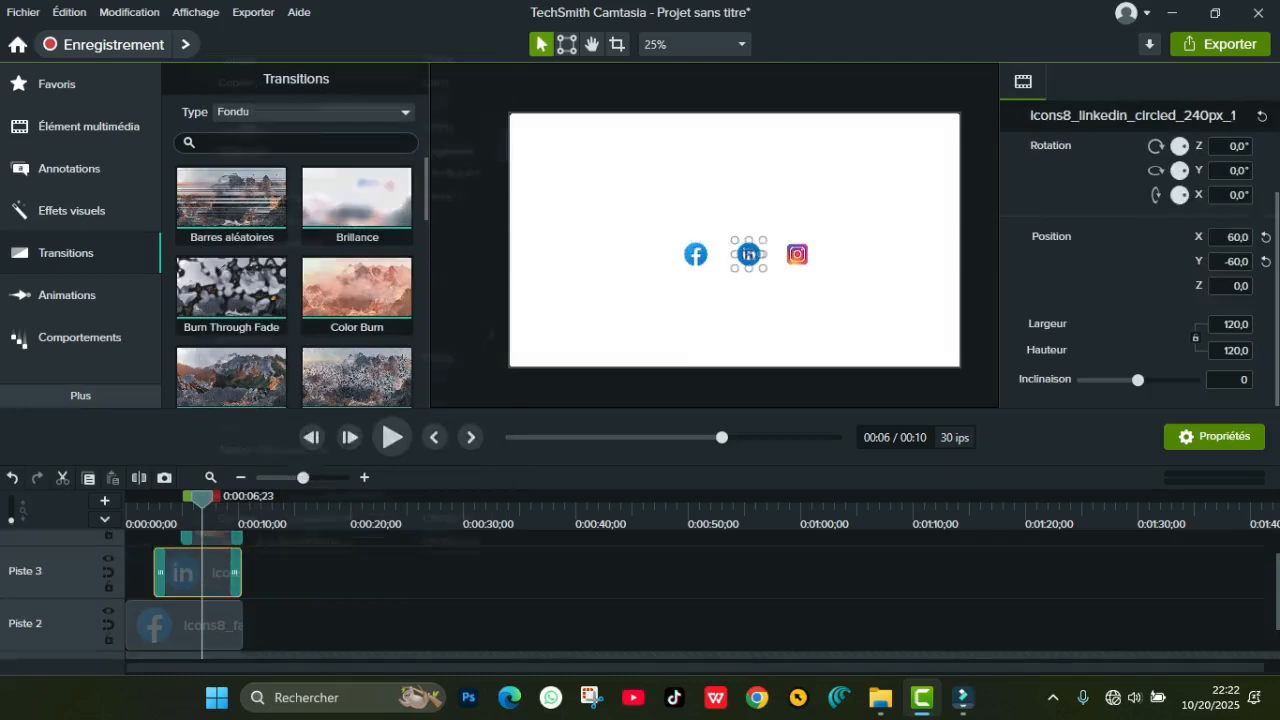
pyautogui.rightClick(197, 555)
pyautogui.moveTo(275, 335)
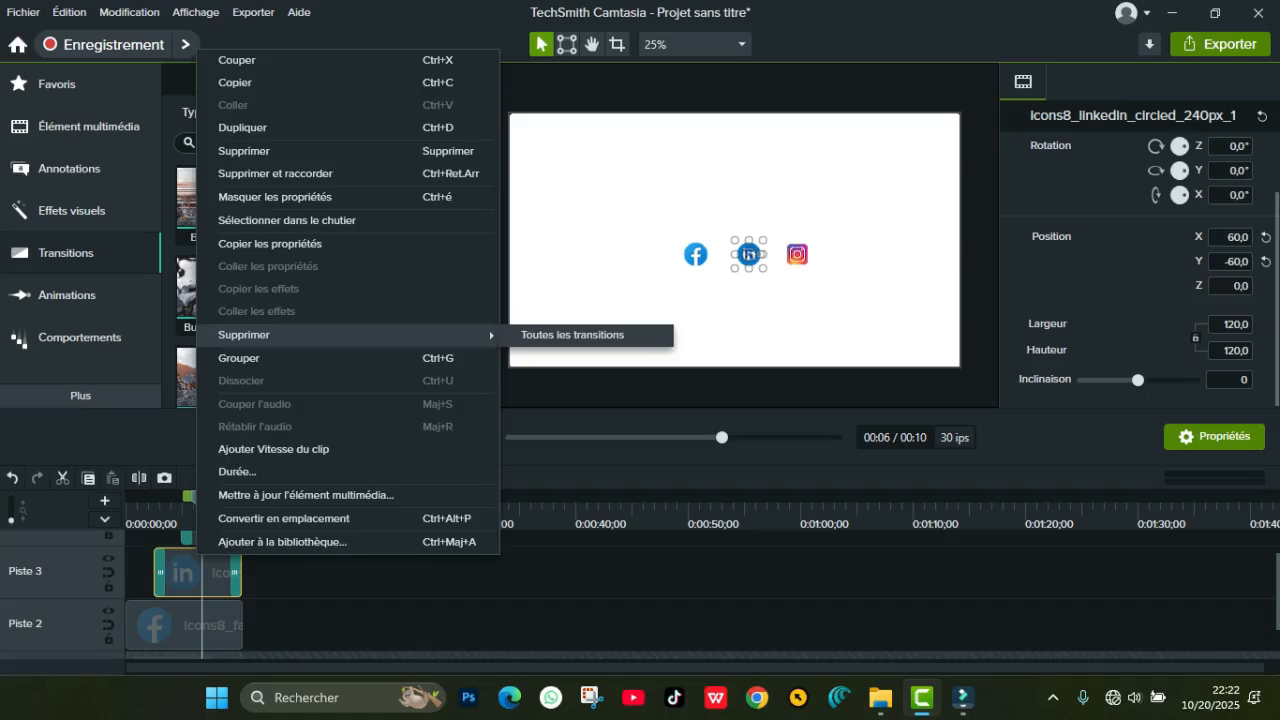
pyautogui.click(572, 335)
# Remove all transitions from the Instagram clip on Piste 4
pyautogui.scroll(1, 200, 590)
pyautogui.click(215, 556)
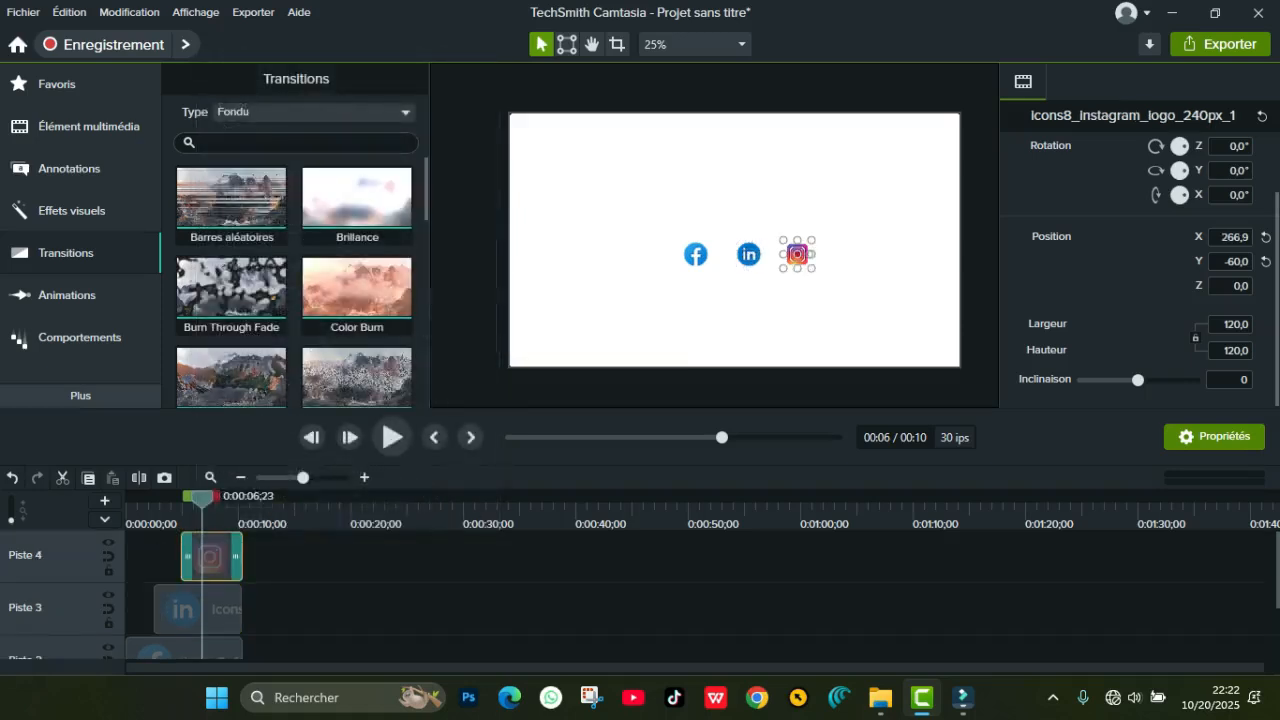
pyautogui.rightClick(221, 545)
pyautogui.moveTo(275, 321)
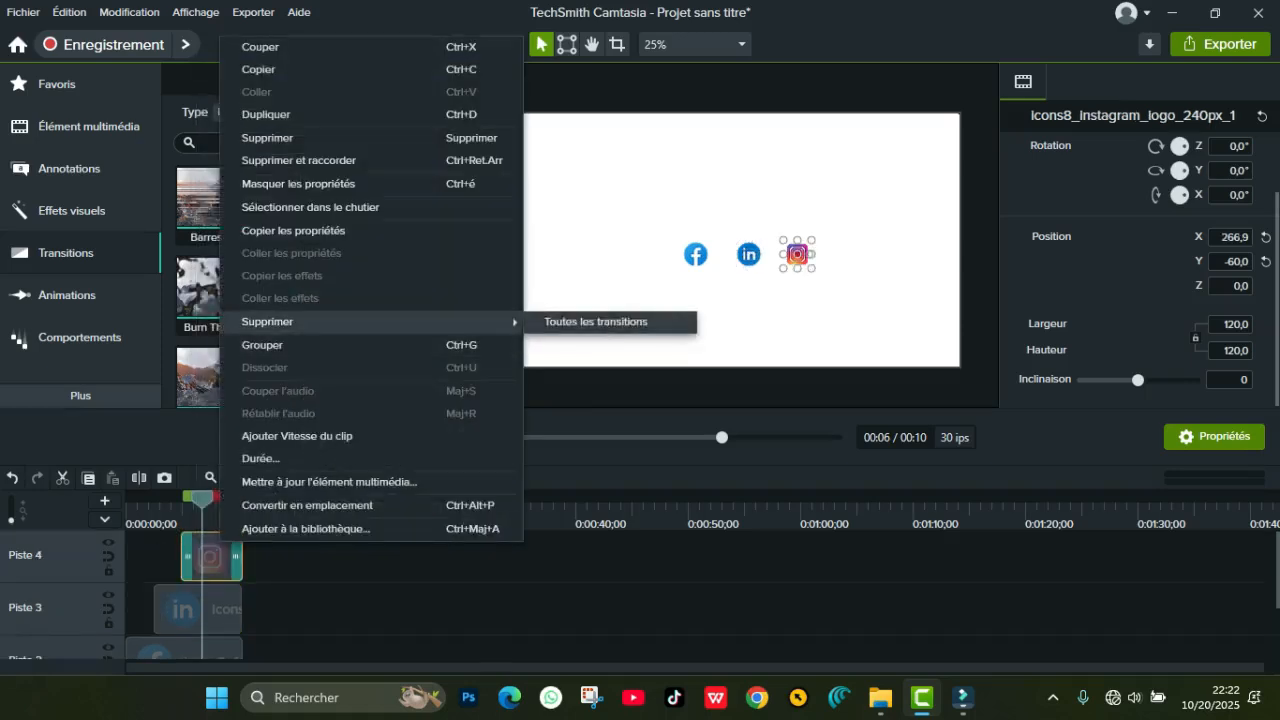
pyautogui.click(575, 321)
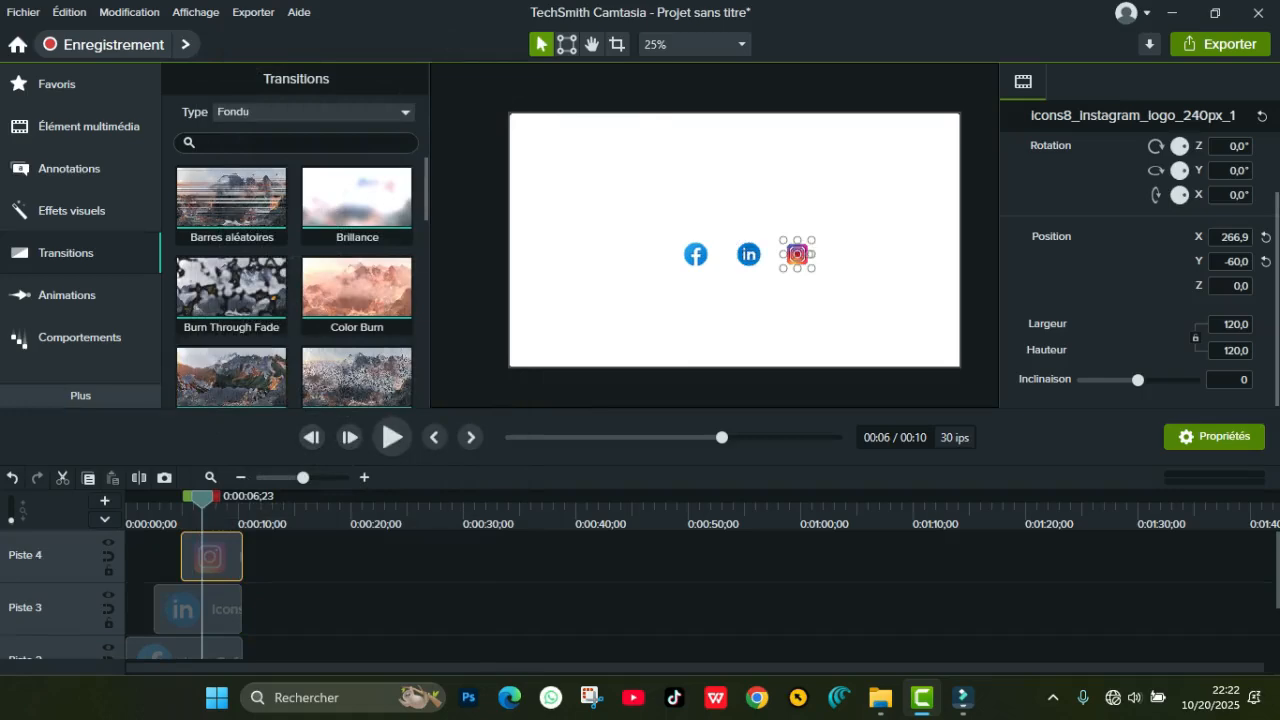
# Apply the Vol entrant behavior to the Instagram, LinkedIn and Facebook clips
pyautogui.click(80, 337)
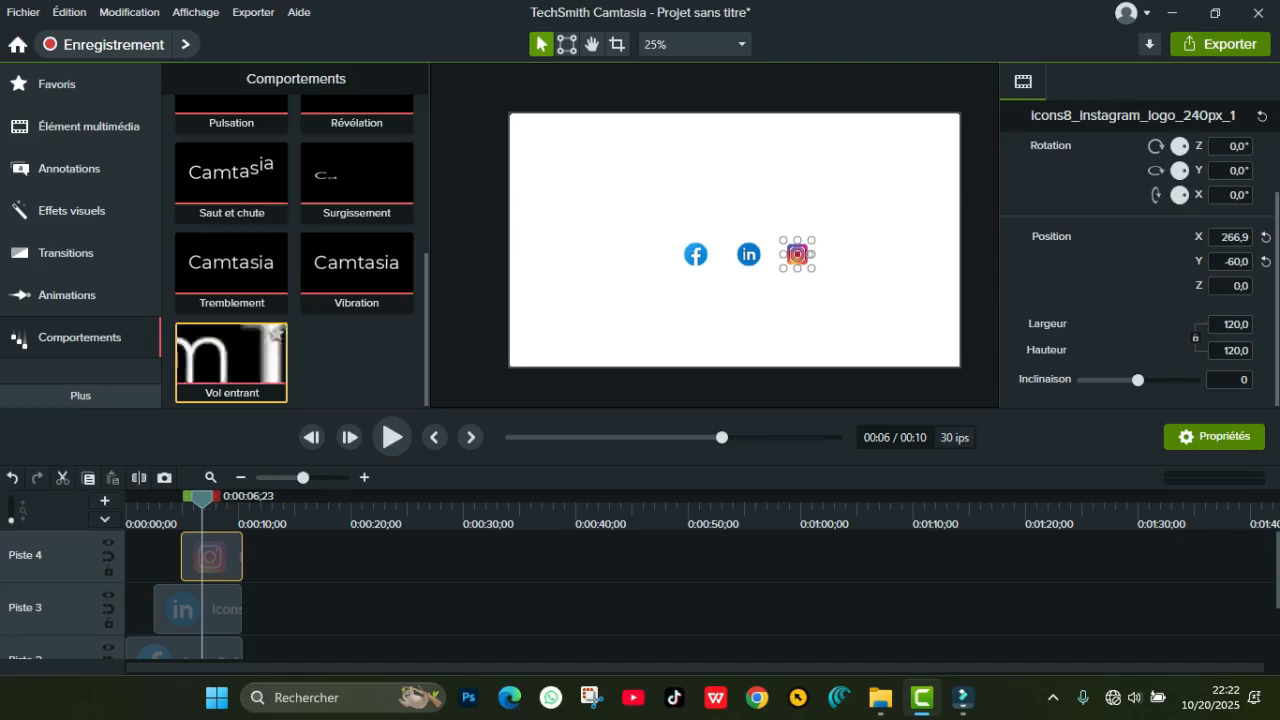
pyautogui.moveTo(231, 357); pyautogui.dragTo(210, 560)
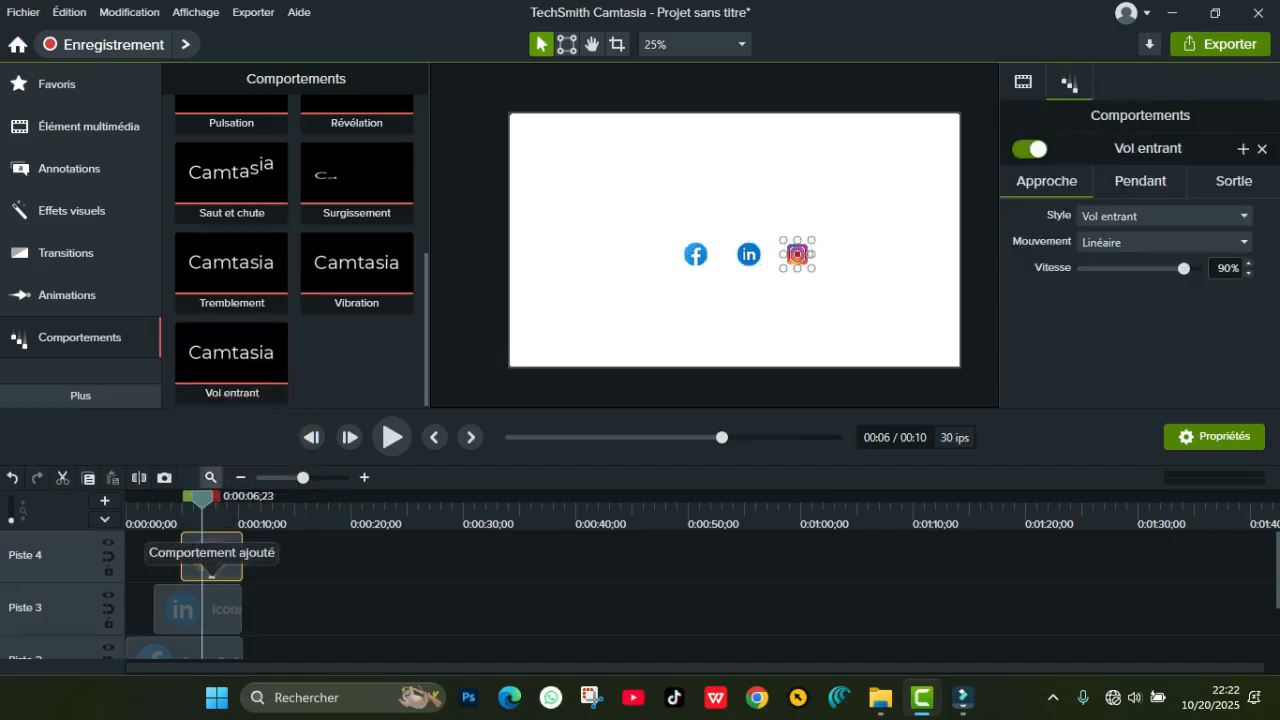
pyautogui.moveTo(231, 357); pyautogui.dragTo(185, 648)
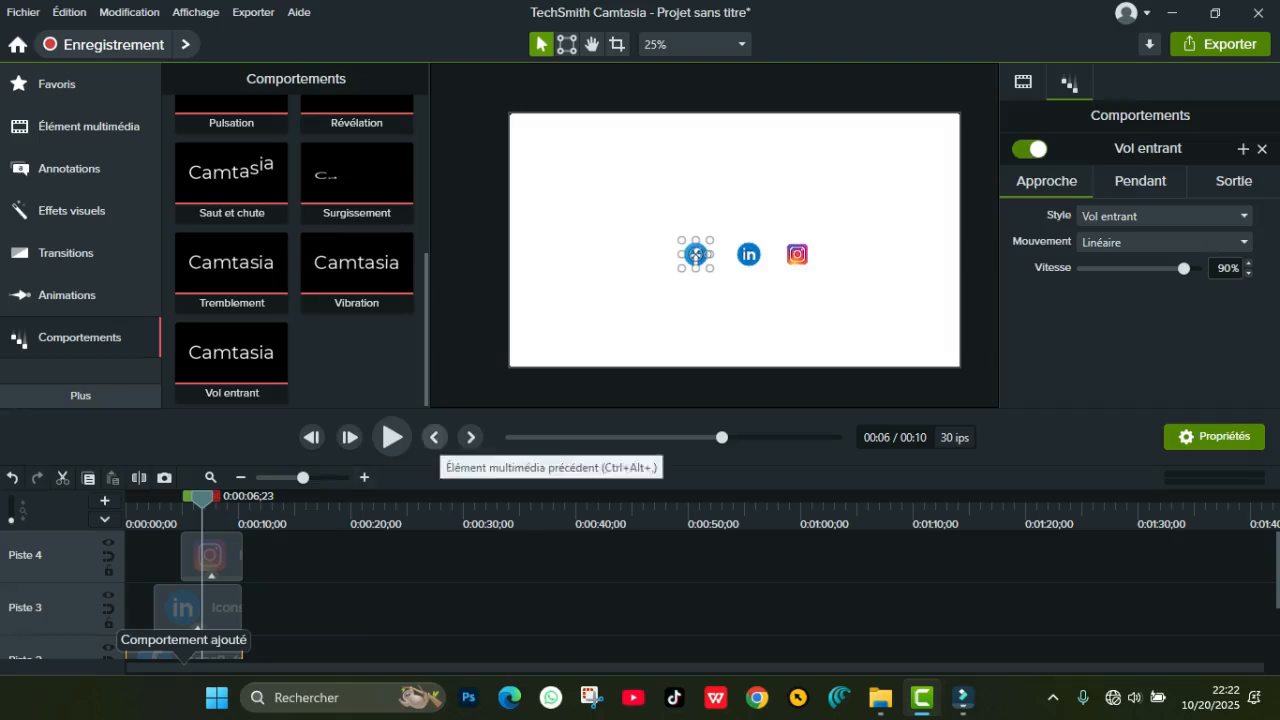
# Return to the start of the timeline and play it to preview the Vol entrant behavior on the icons
pyautogui.click(434, 437)
pyautogui.click(434, 437)
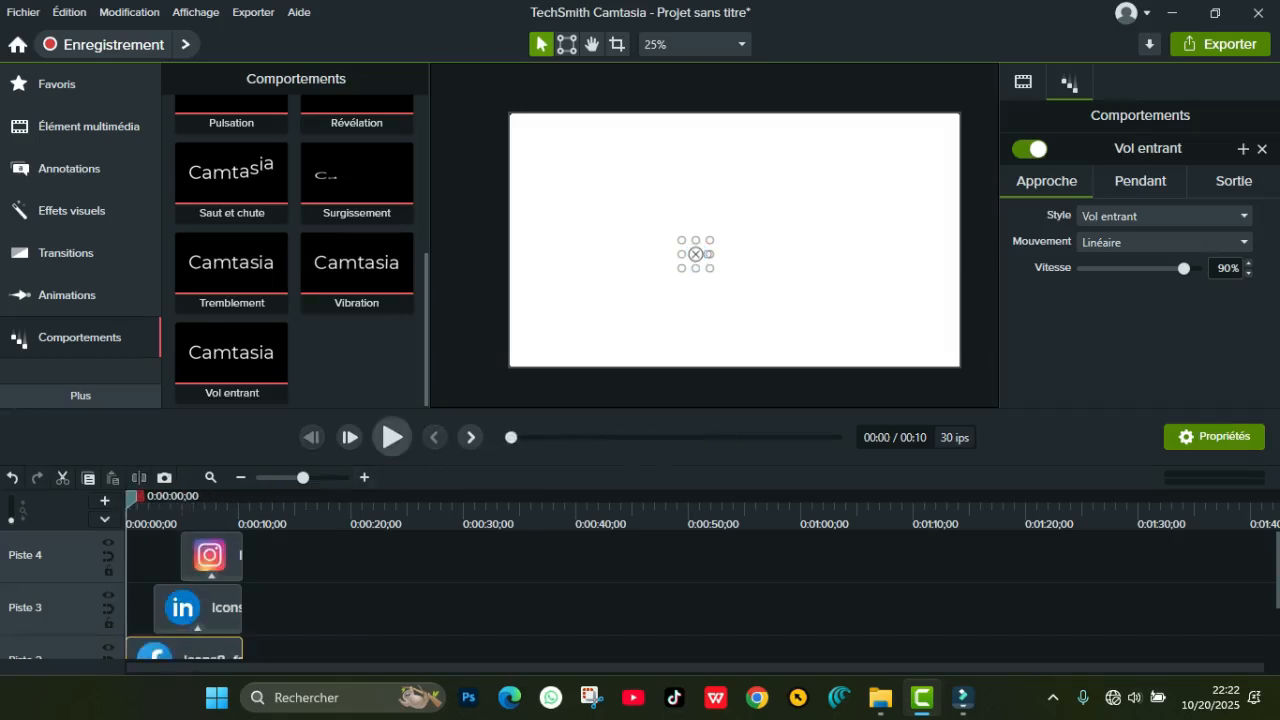
pyautogui.click(392, 437)
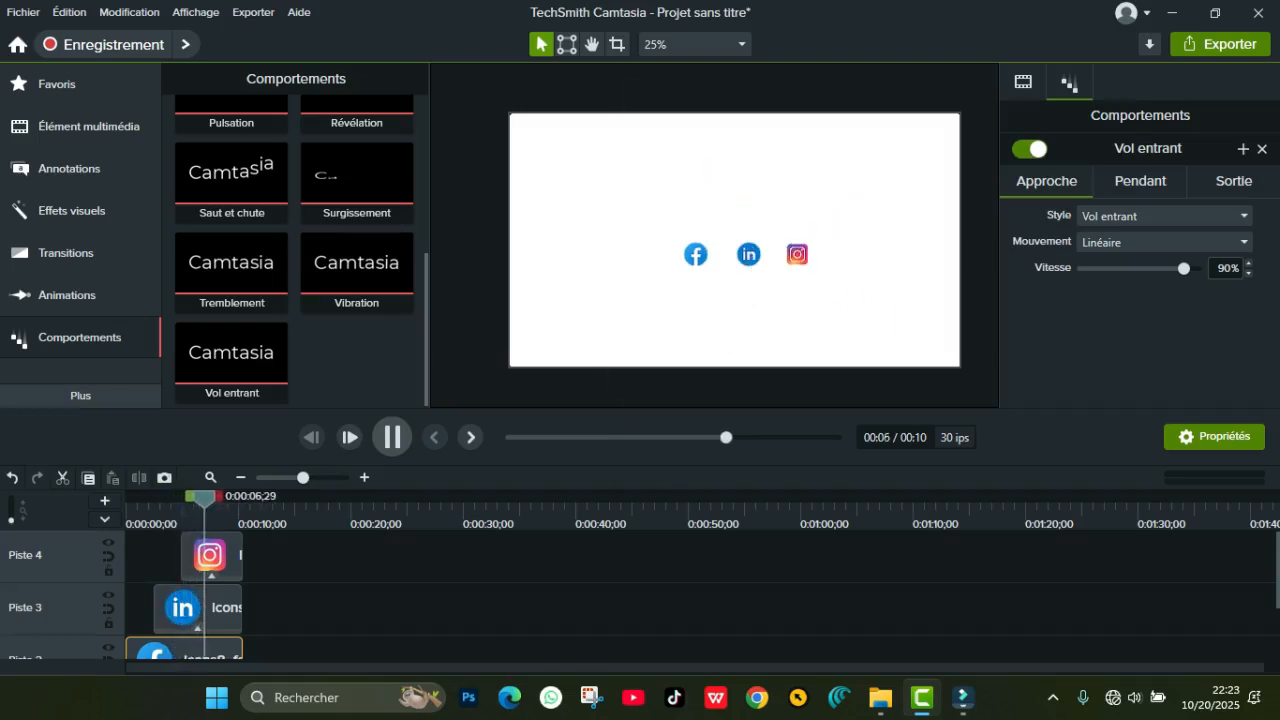
pyautogui.click(696, 254)
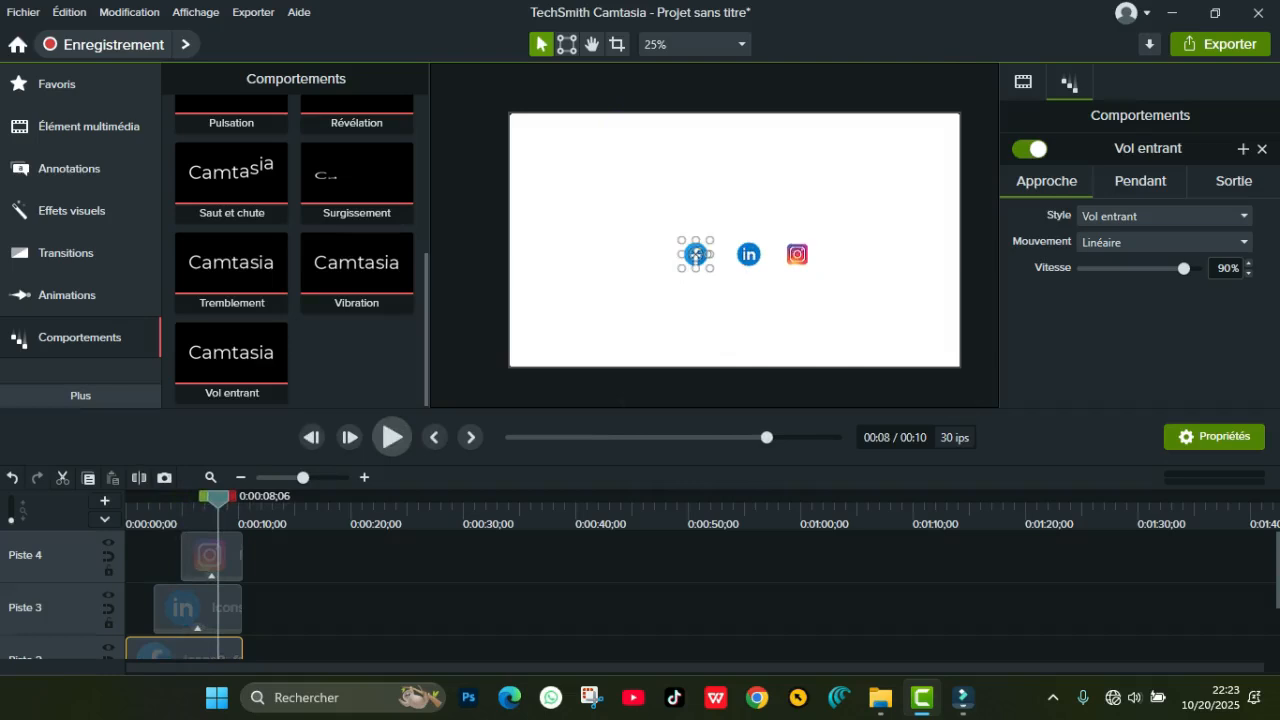